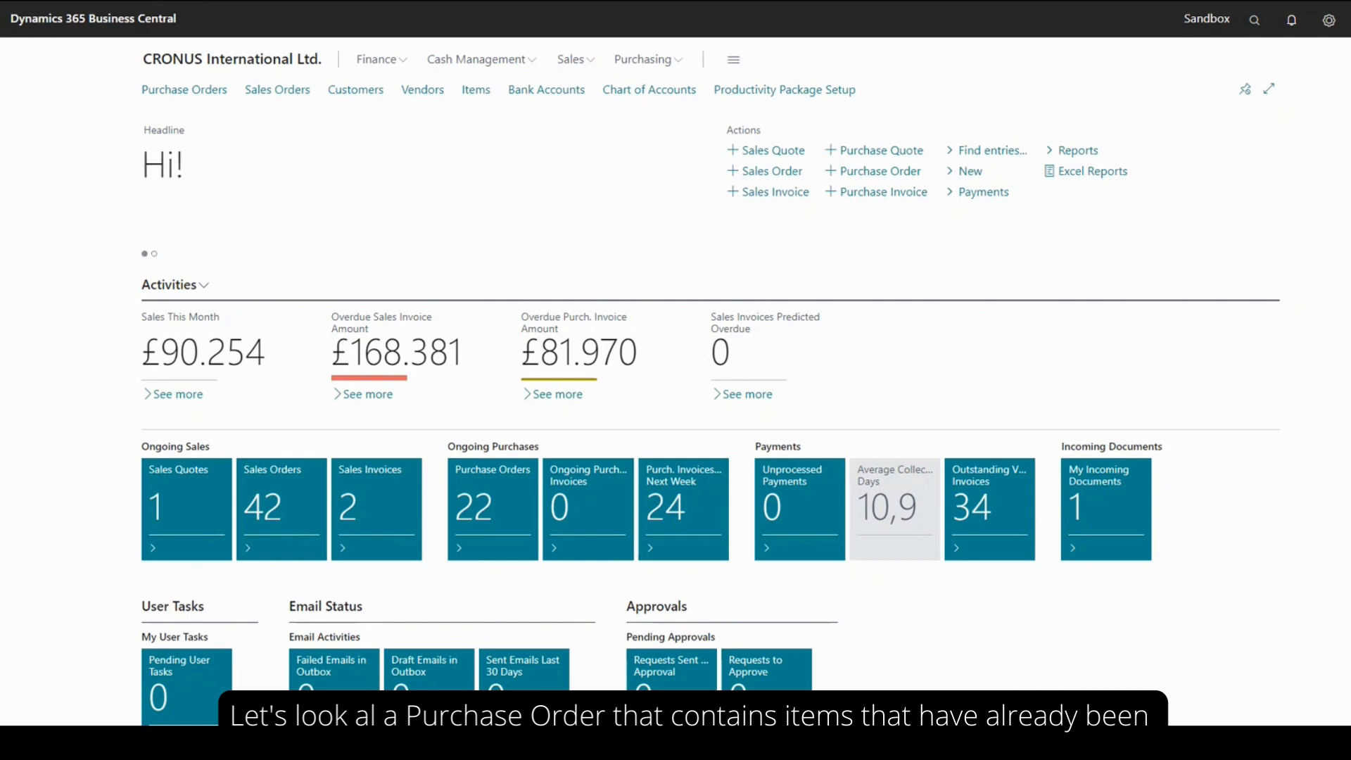
Open the Progressive Home Furnishings purchase order dated 14-4-2022 from the purchase orders list
scroll(1020, 344, "down", 1)
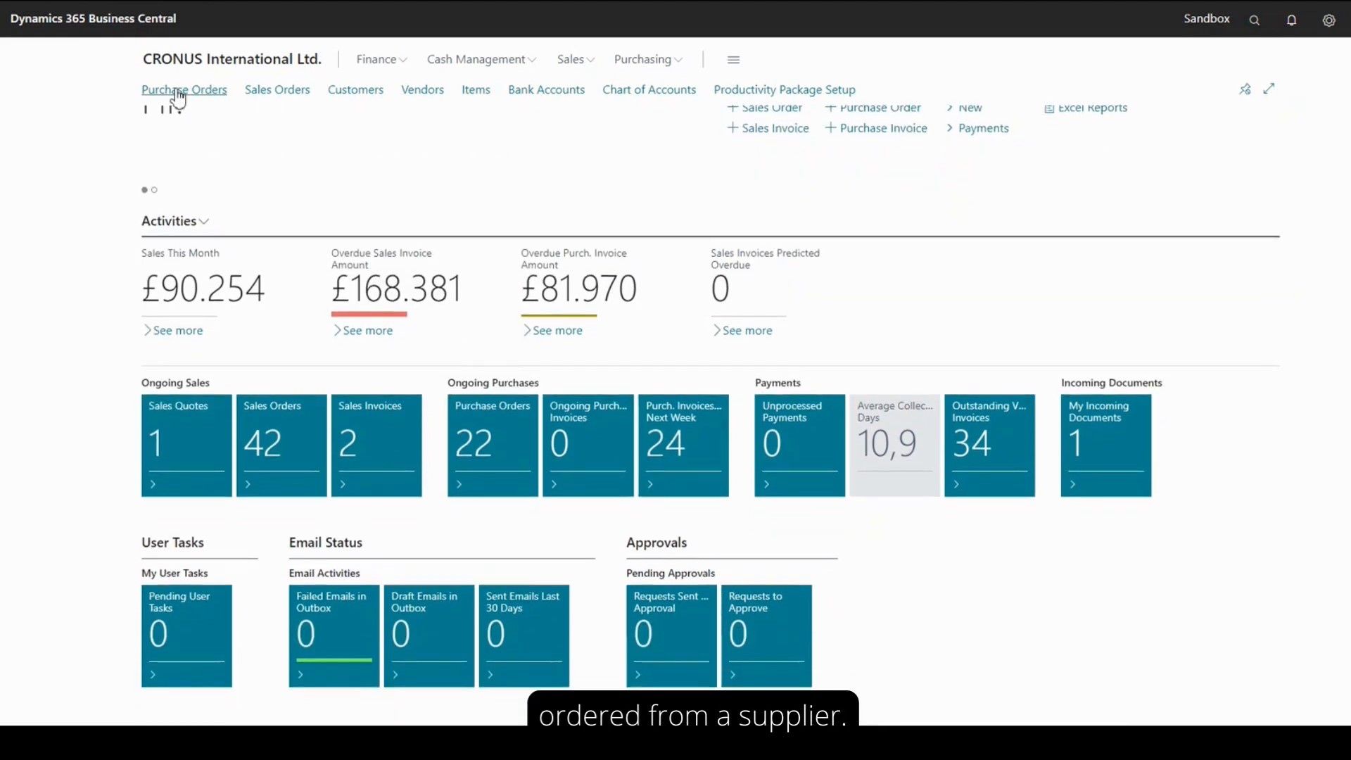
left_click(179, 96)
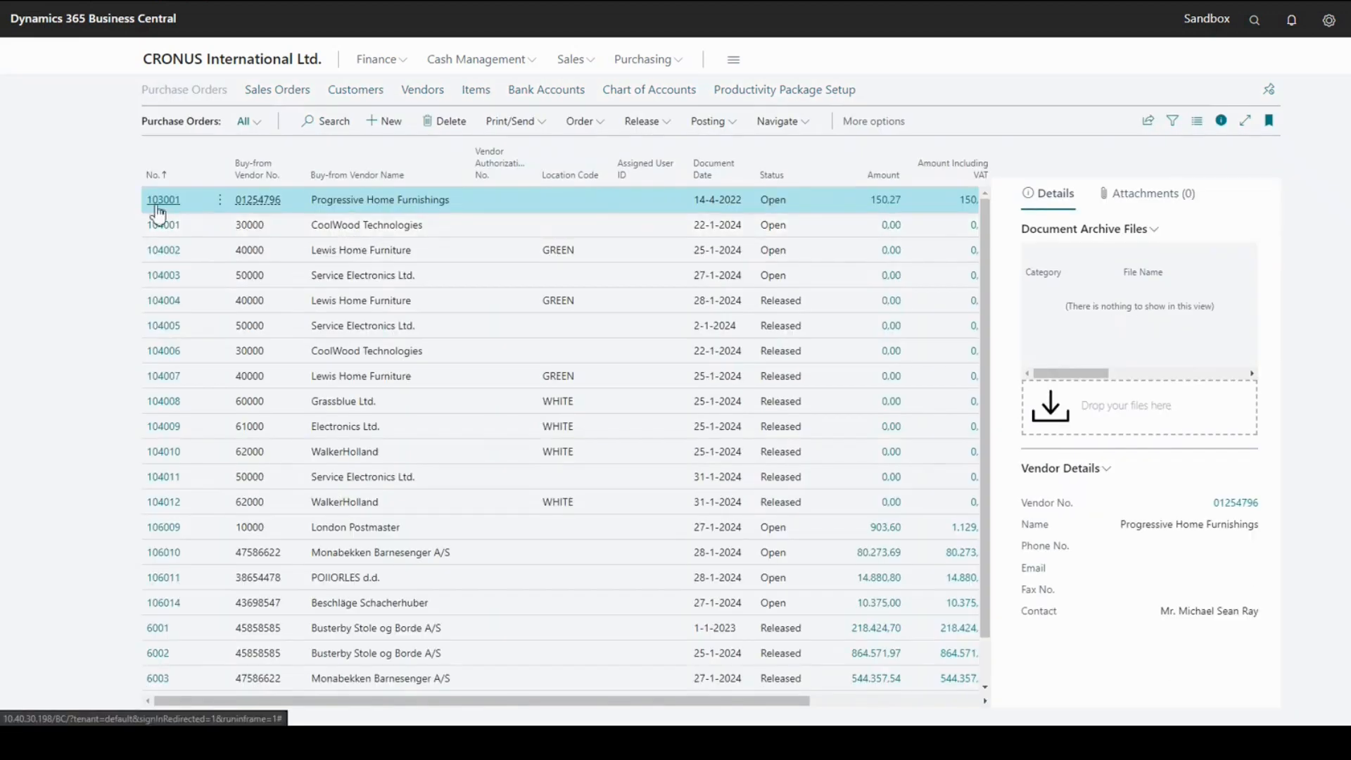
left_click(156, 204)
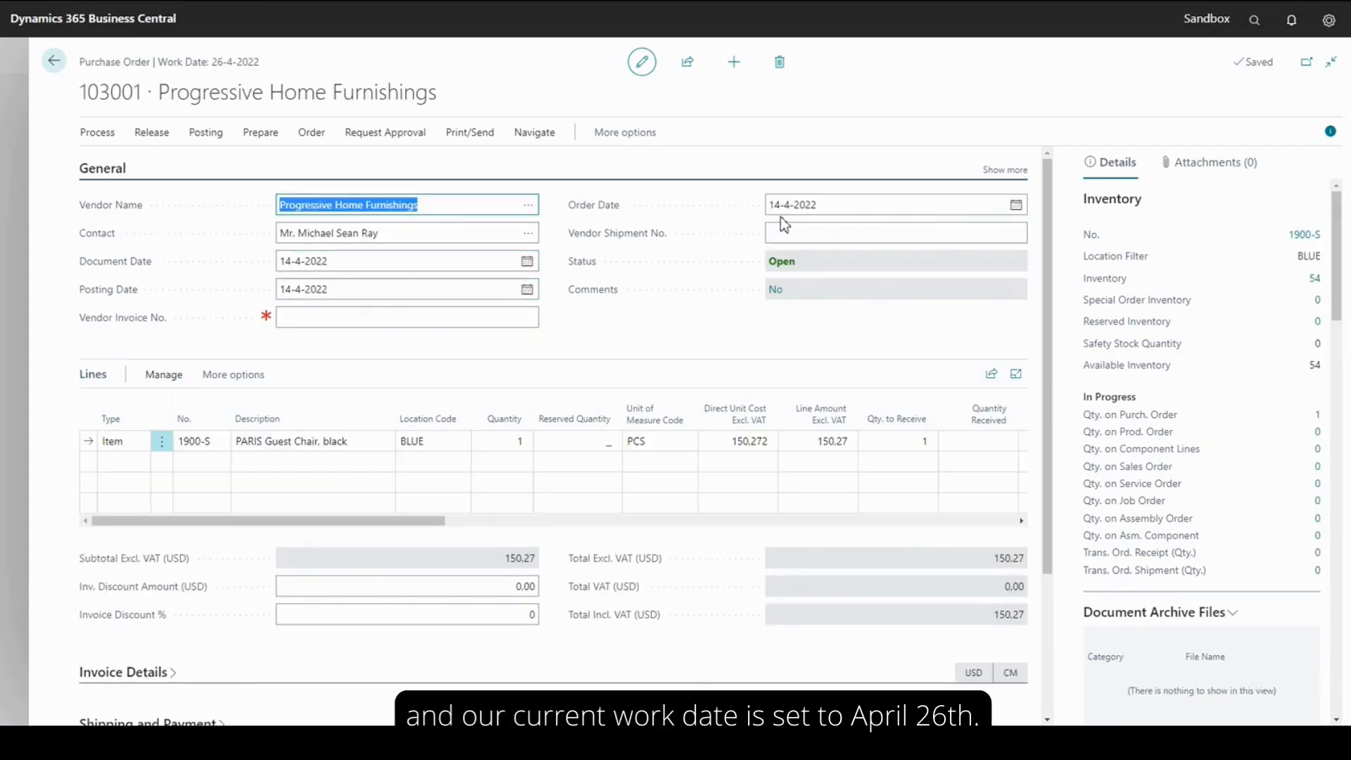
Check the current work date in the personal settings, leaving them unchanged
left_click(1329, 20)
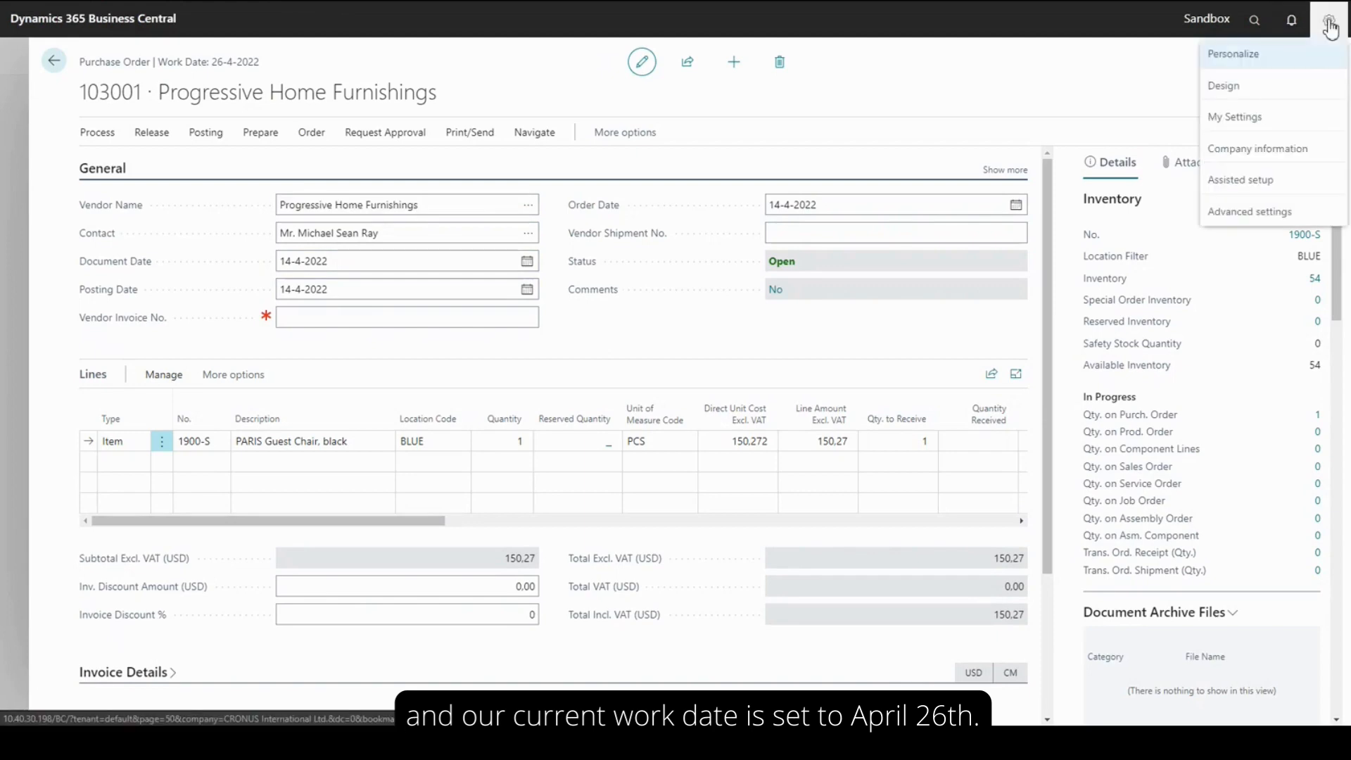
left_click(1239, 119)
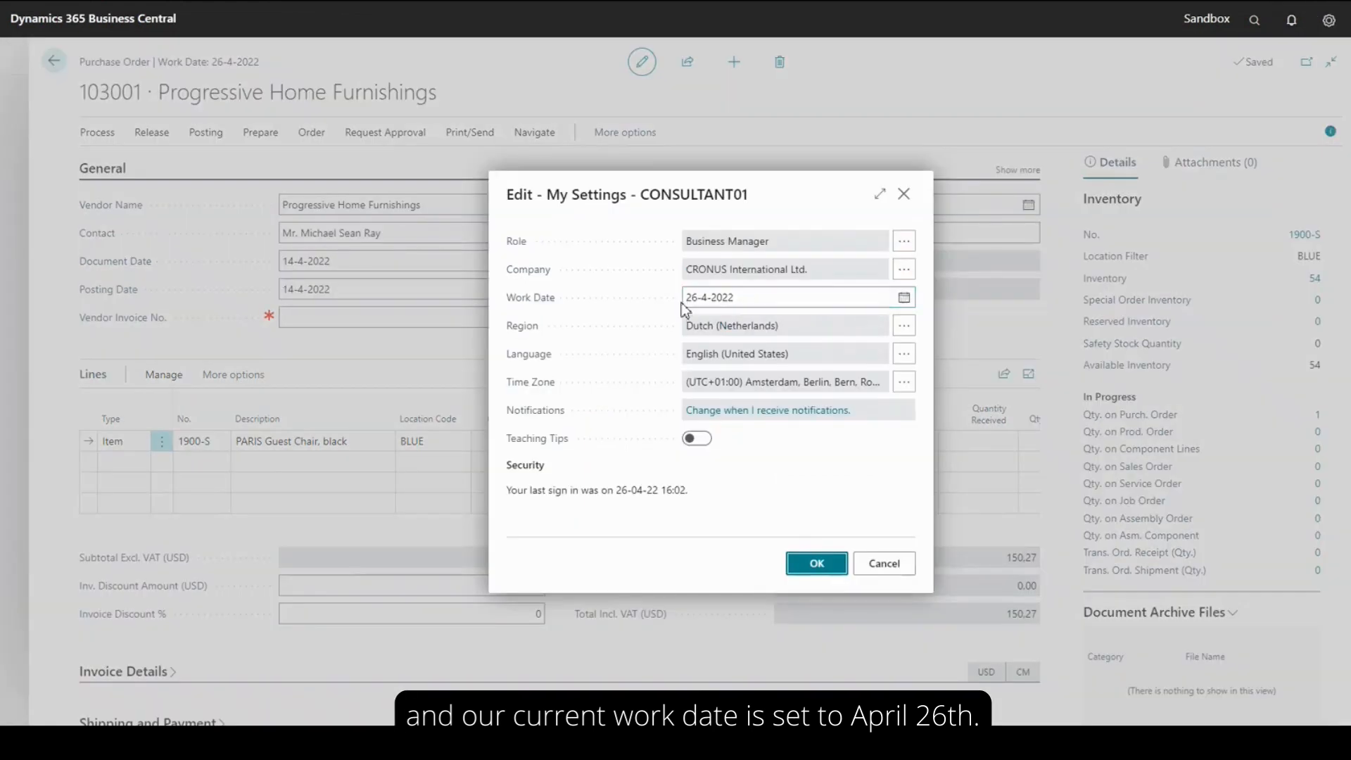
left_click(906, 197)
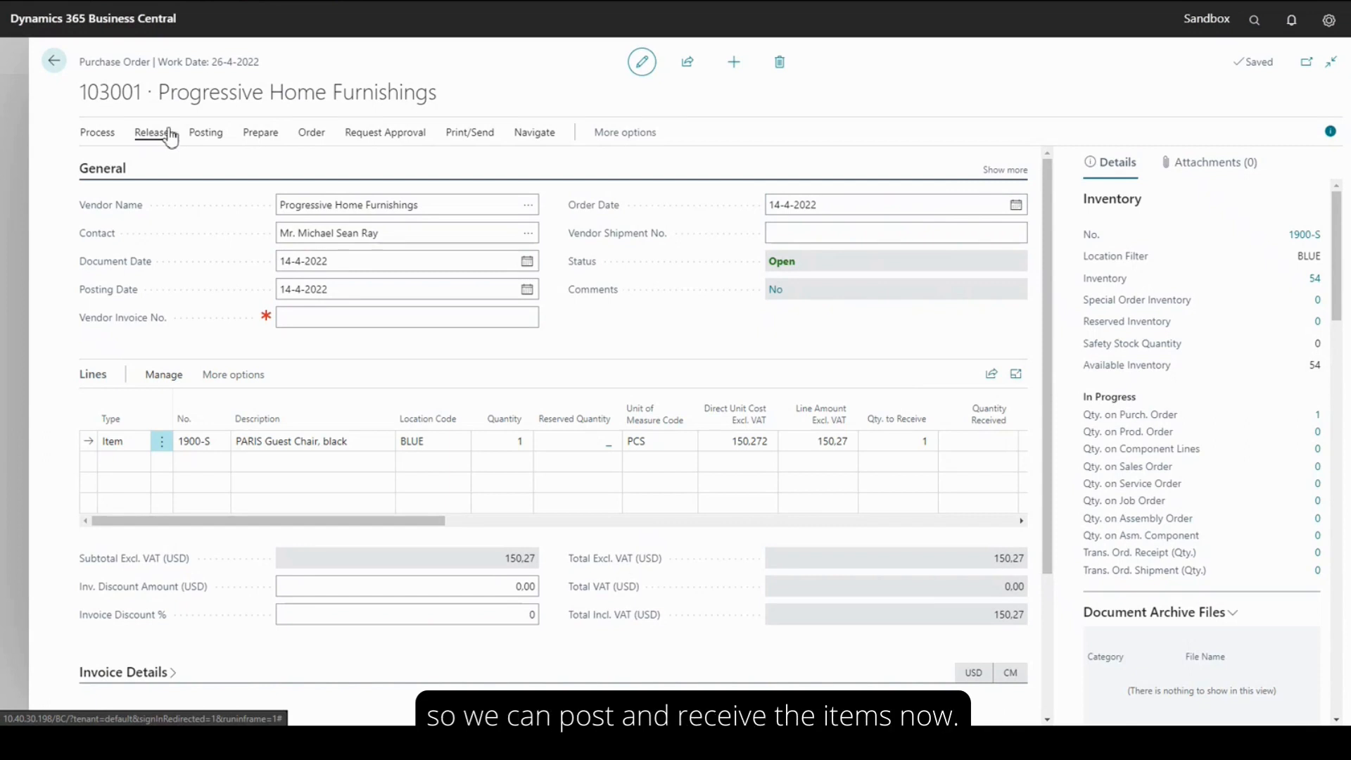
Post the Progressive Home Furnishings purchase order with the Receive option
left_click(203, 136)
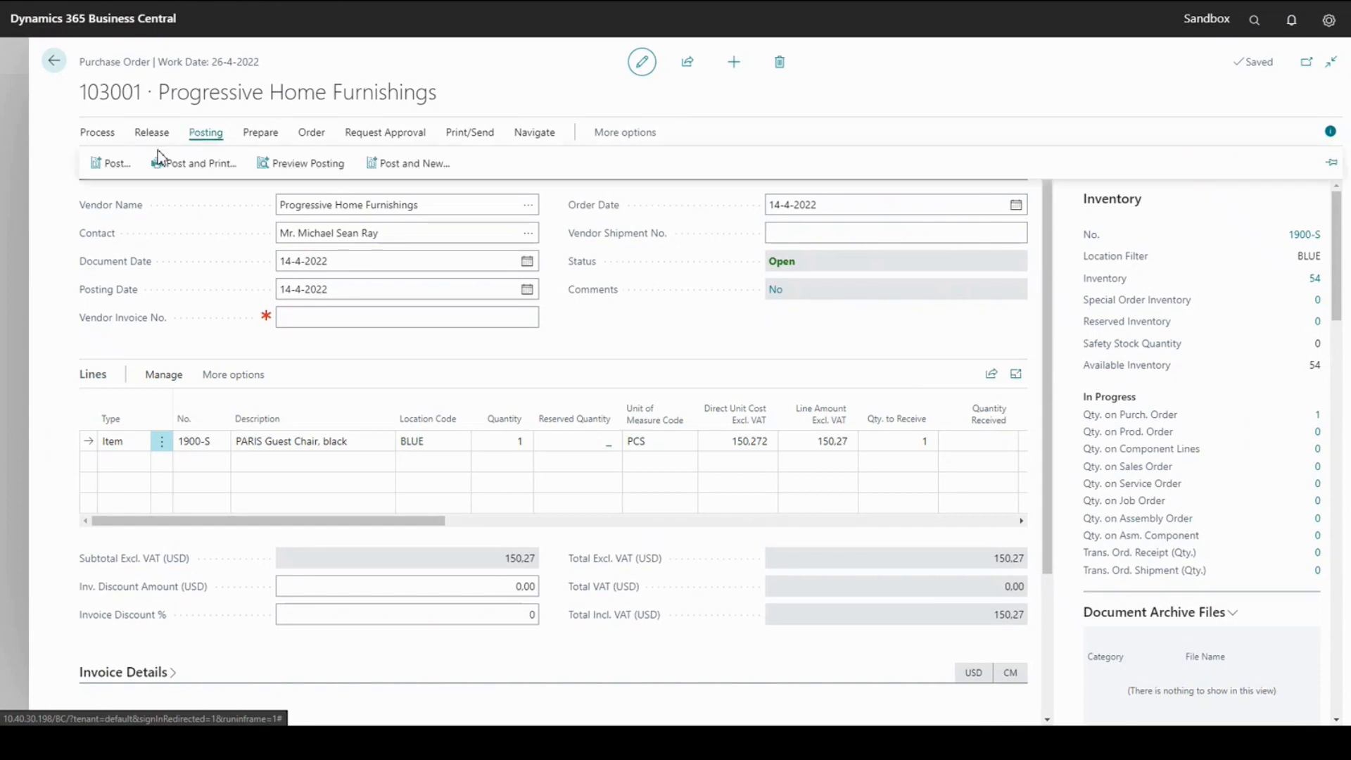
left_click(118, 164)
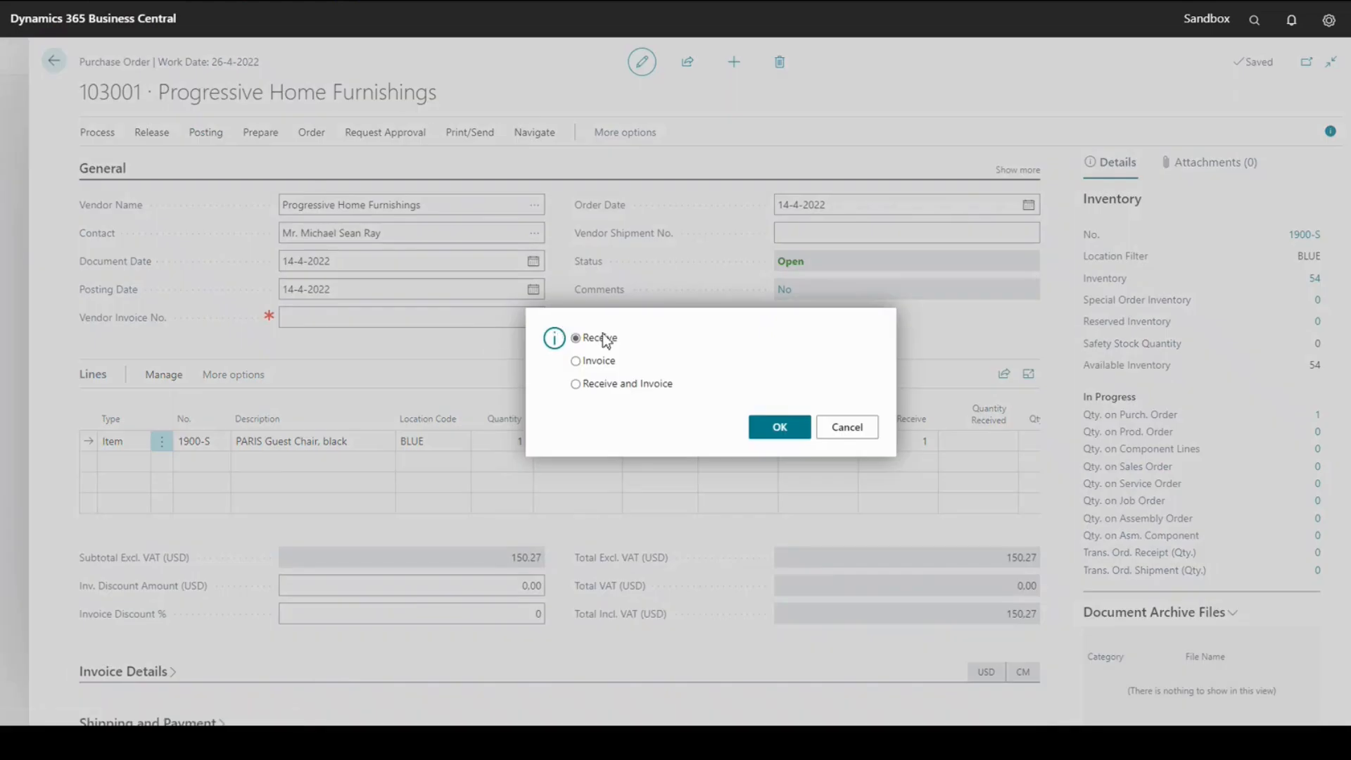
left_click(793, 431)
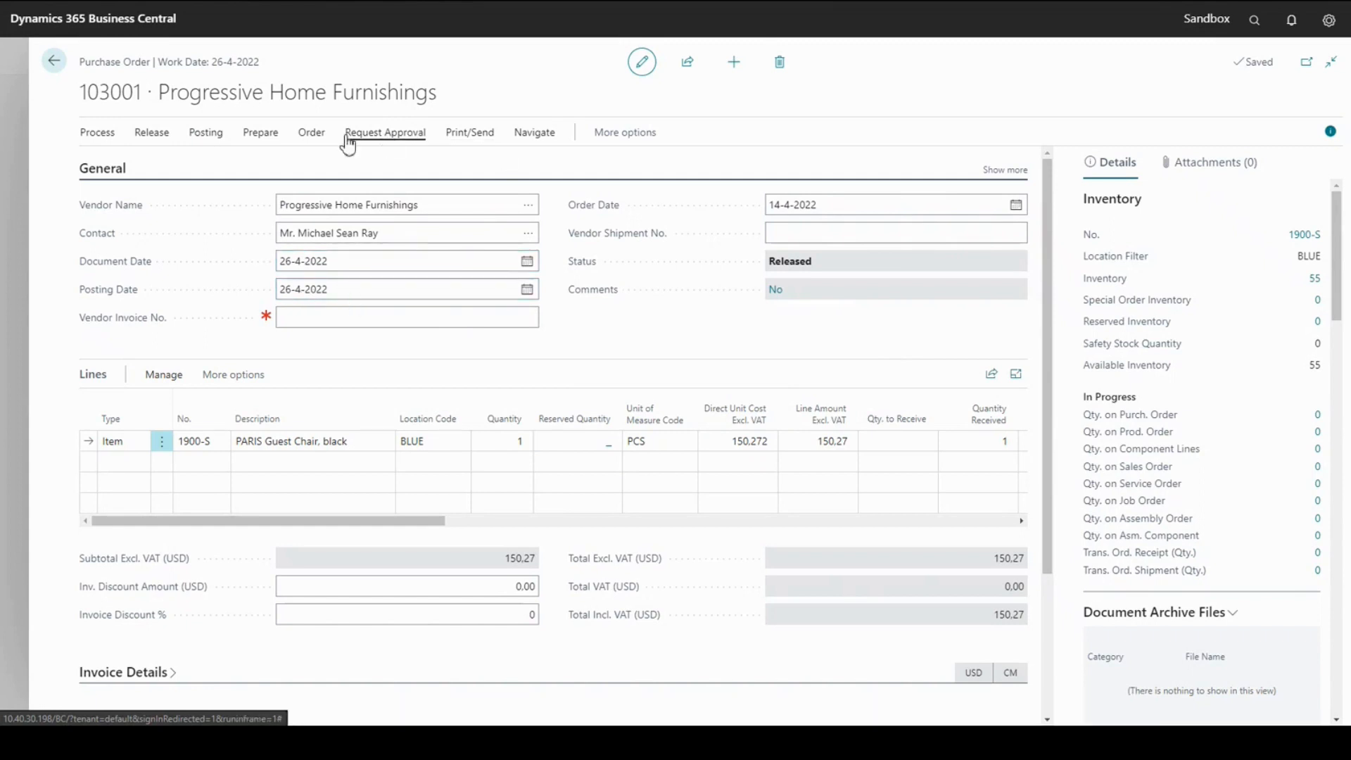
Check the posting and document dates on the purchase order's posted receipt, and return to the order
left_click(542, 135)
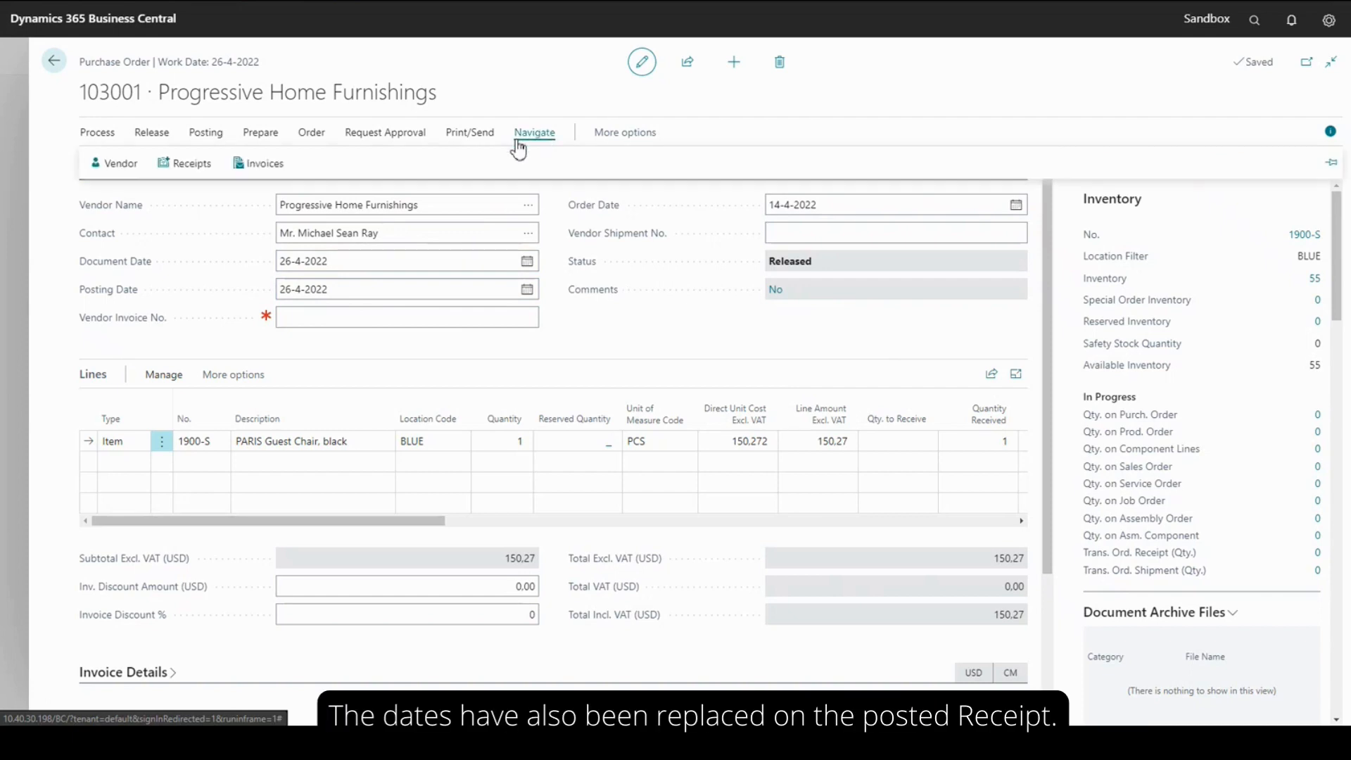
left_click(170, 169)
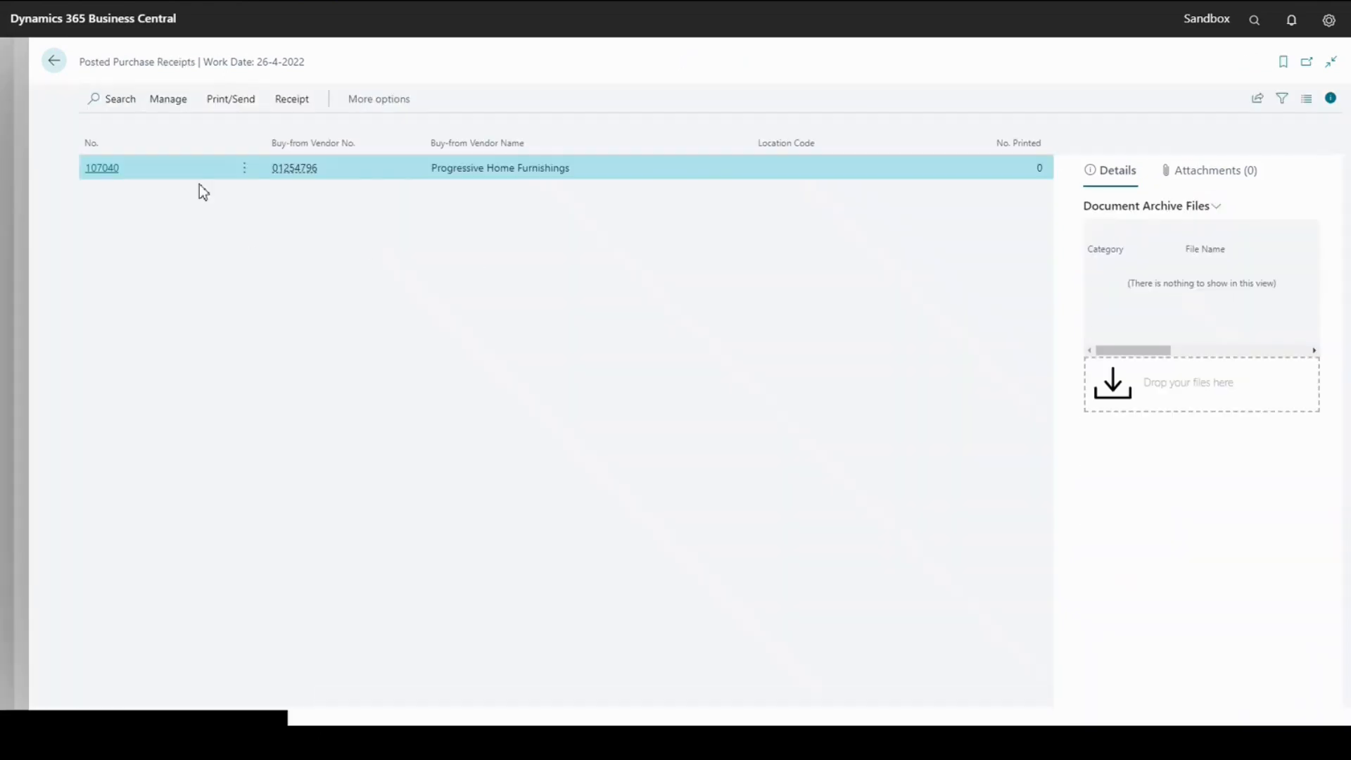
left_click(103, 169)
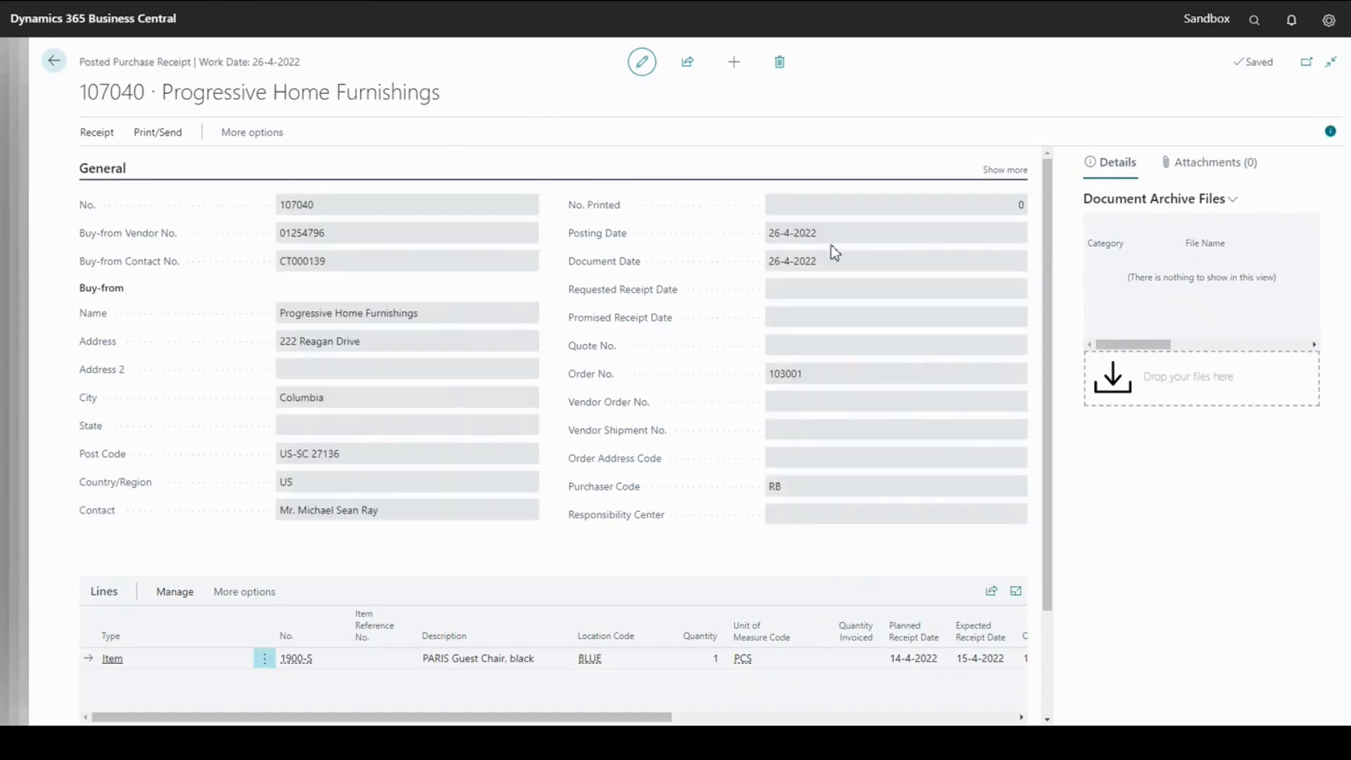
left_click(55, 62)
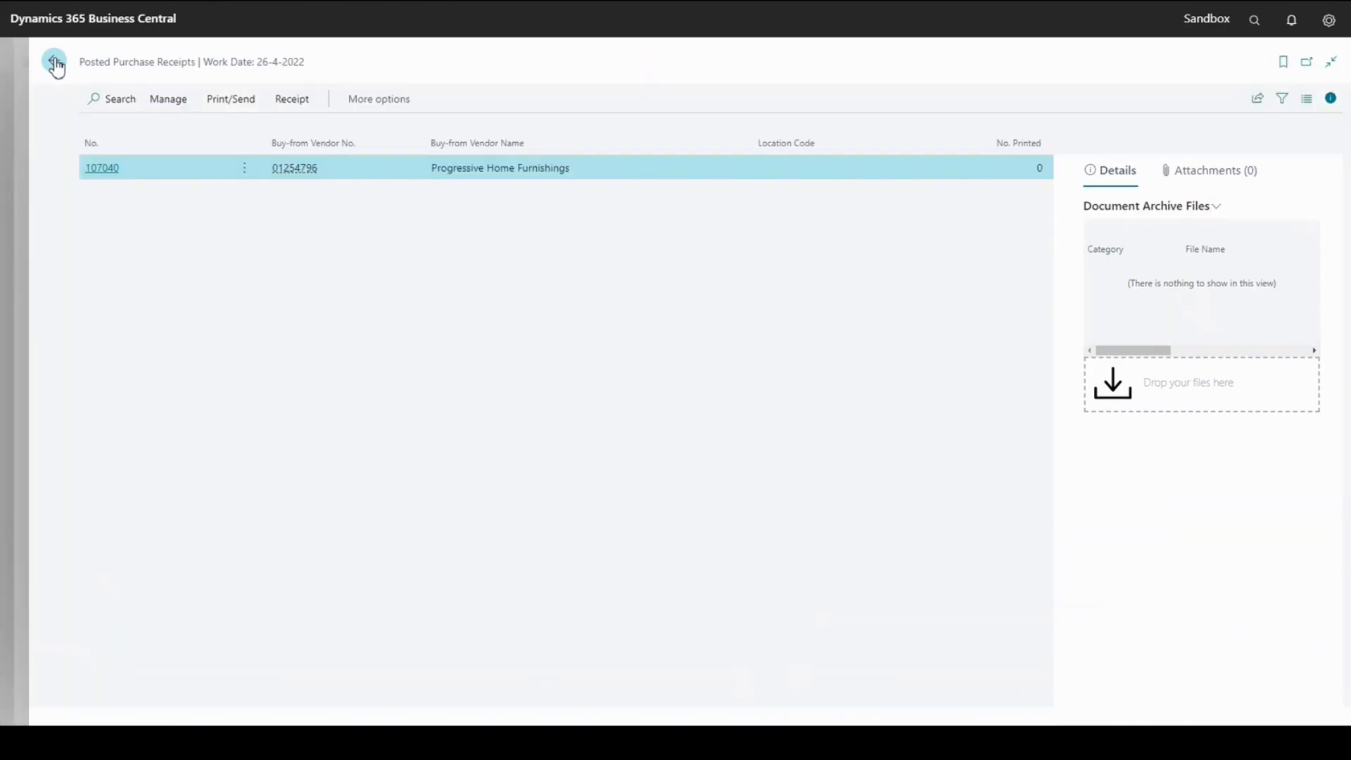
left_click(55, 64)
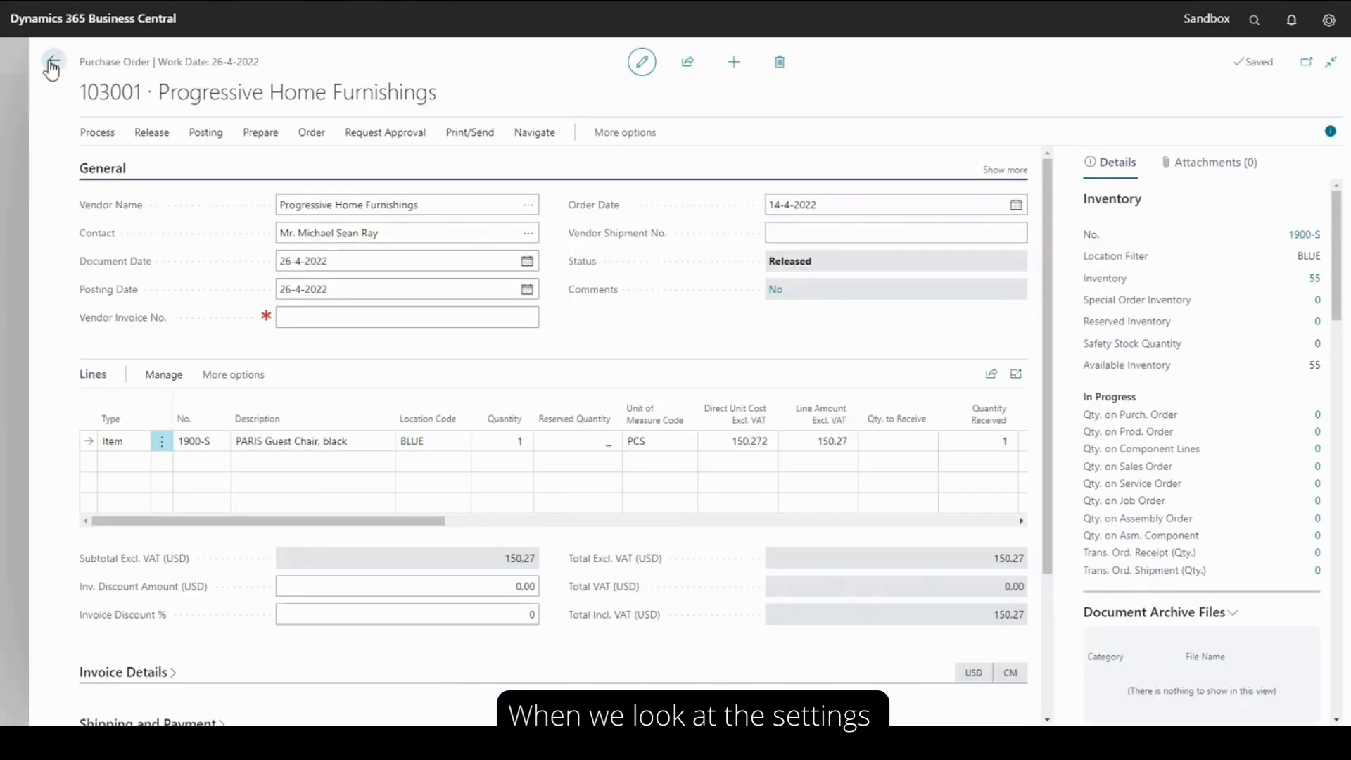
Review the Replace Posting/Document Date with Work Date on Post settings in Productivity Package Setup, and return to the home page
left_click(56, 62)
left_click(198, 66)
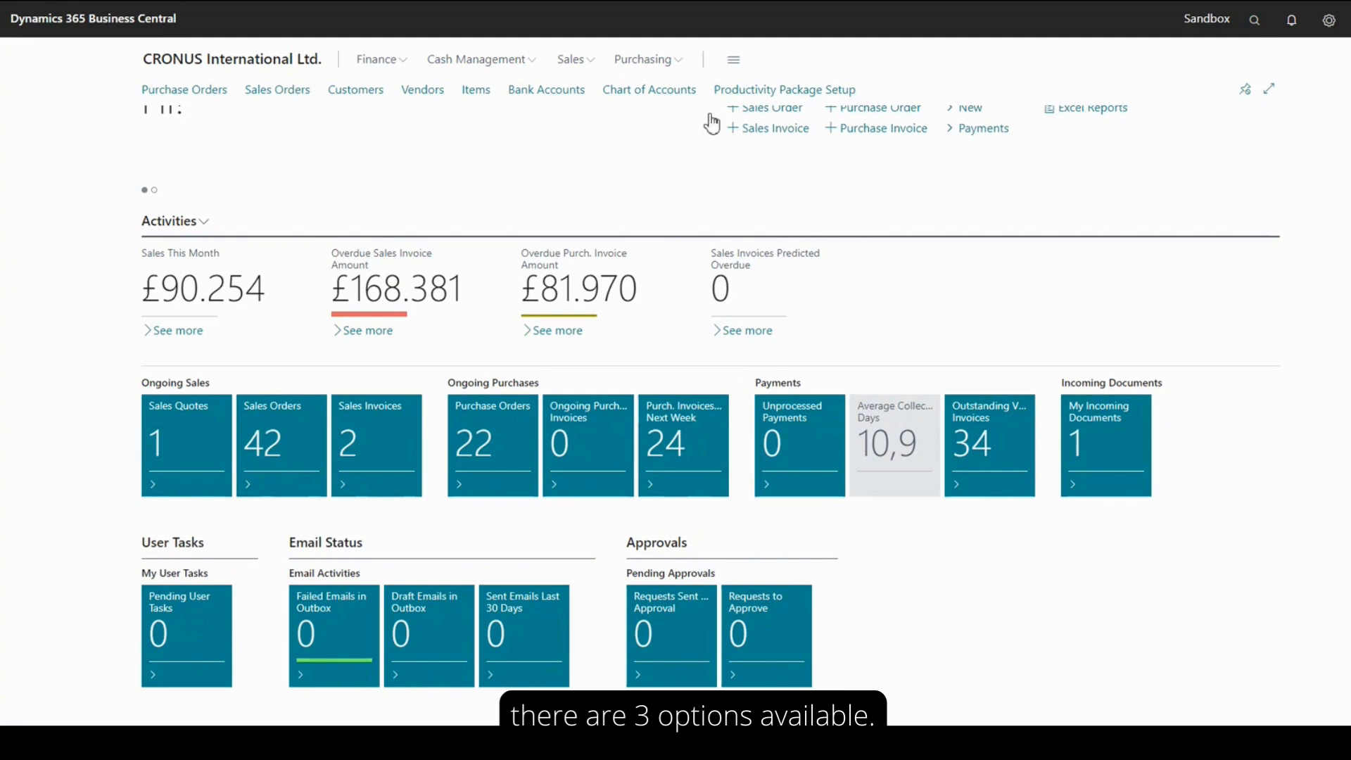
left_click(766, 90)
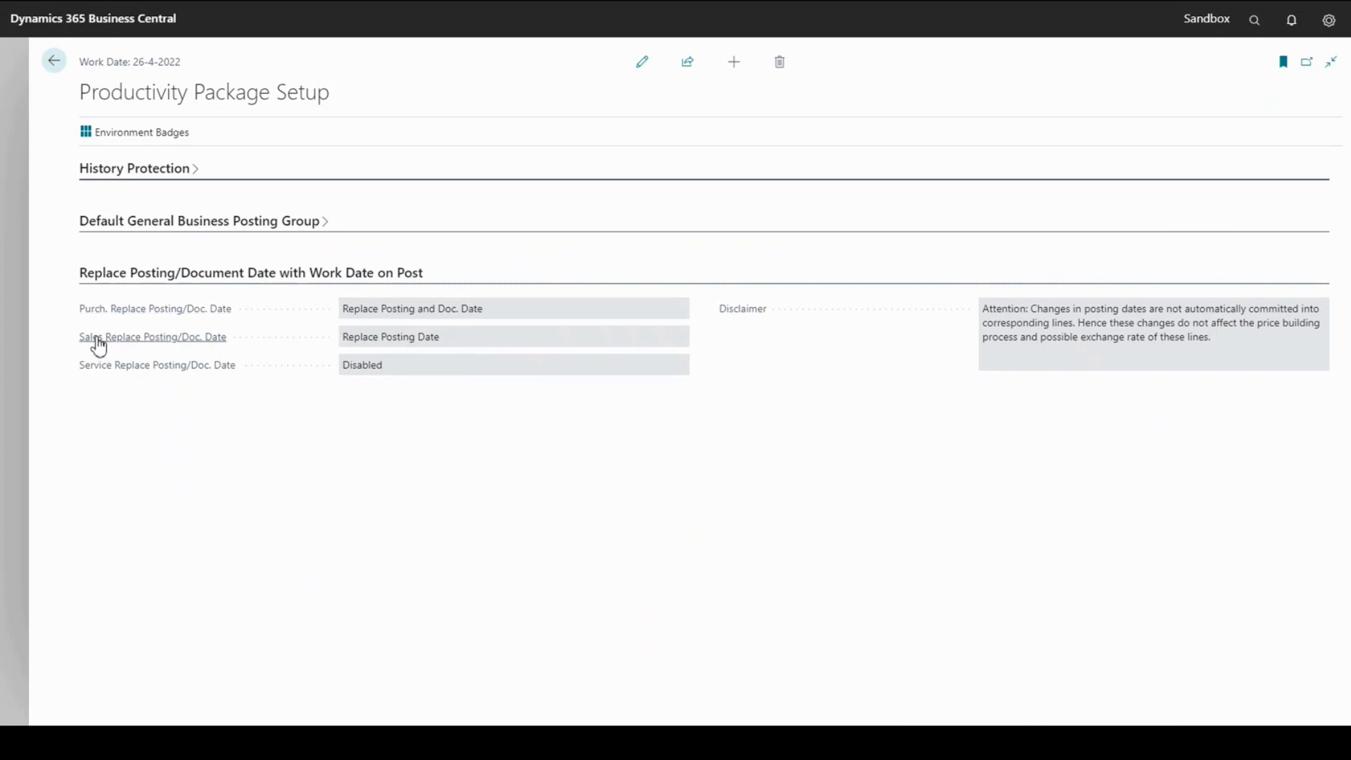
left_click(54, 62)
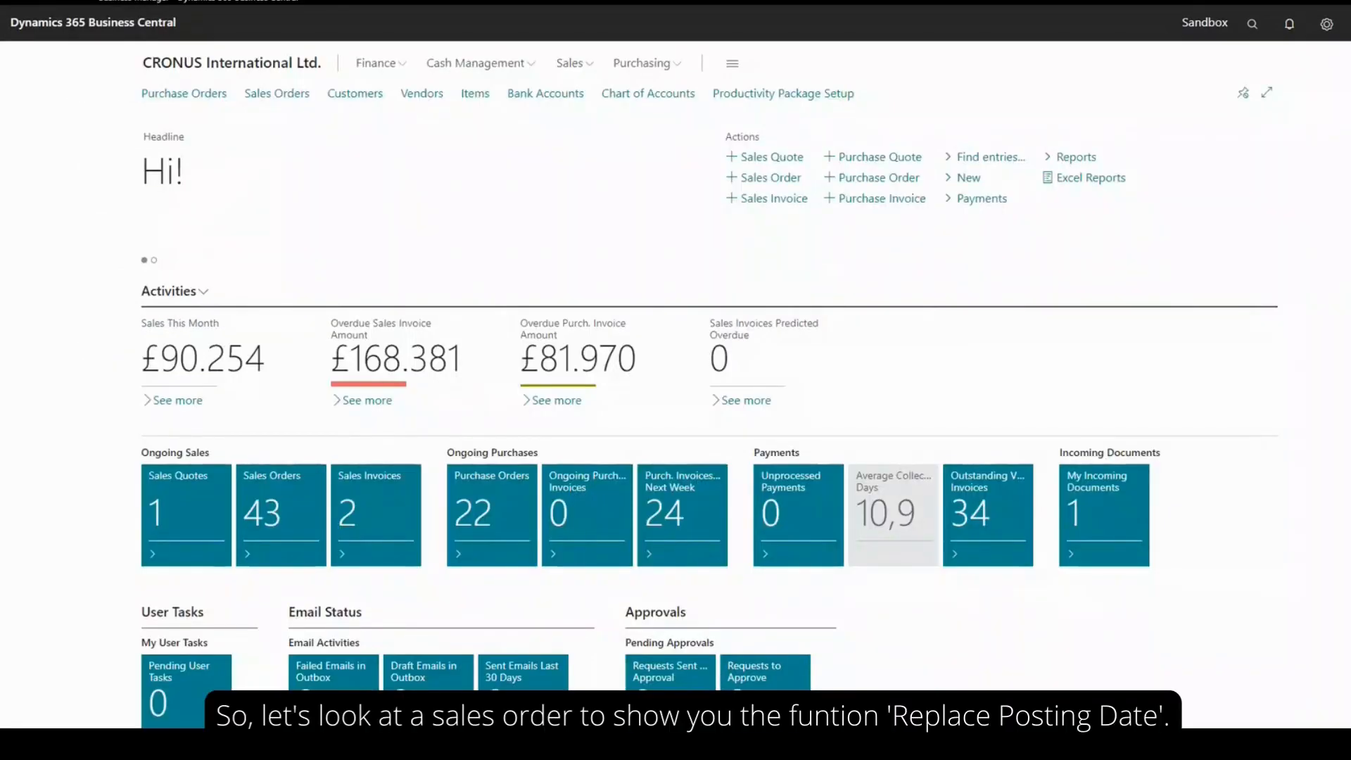
Open The Cannon Group PLC sales order dated 16-4-2022 and check the work date in the personal settings
left_click(278, 93)
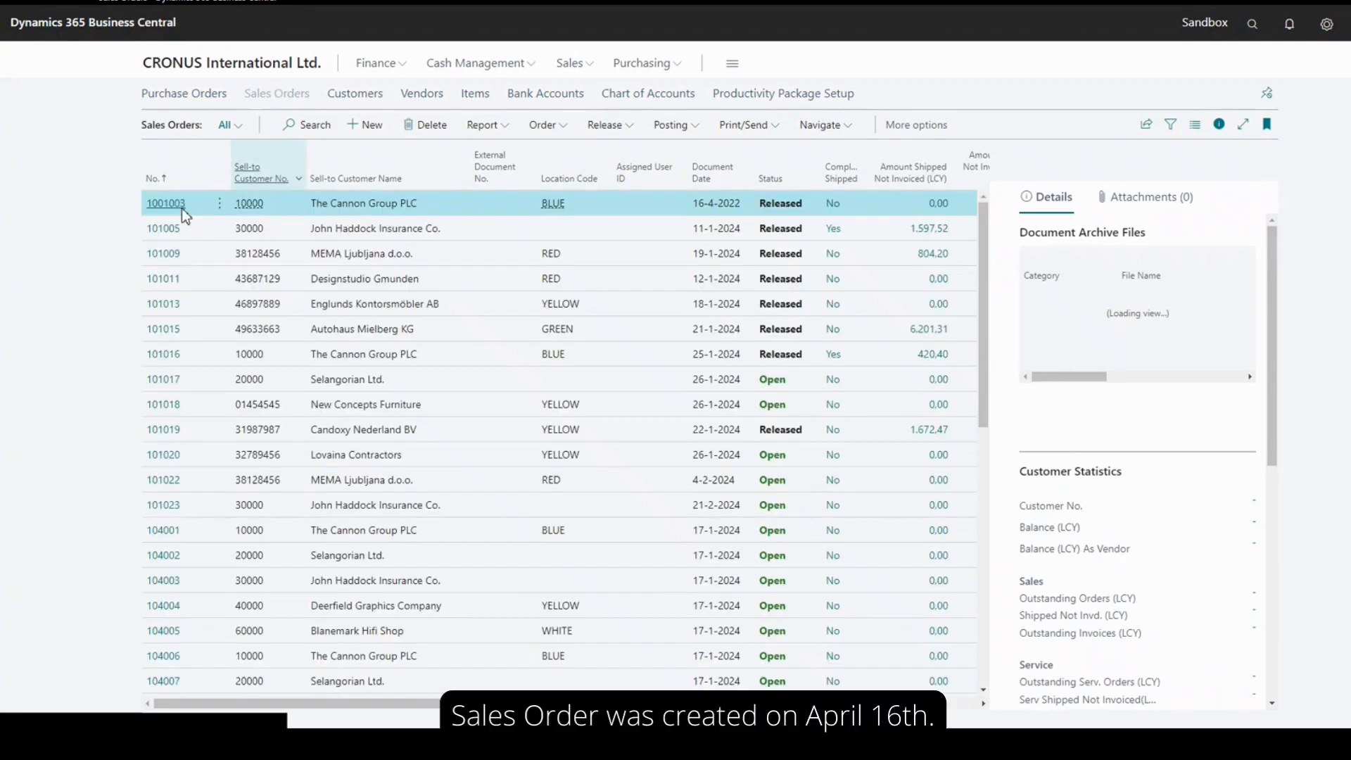
left_click(169, 204)
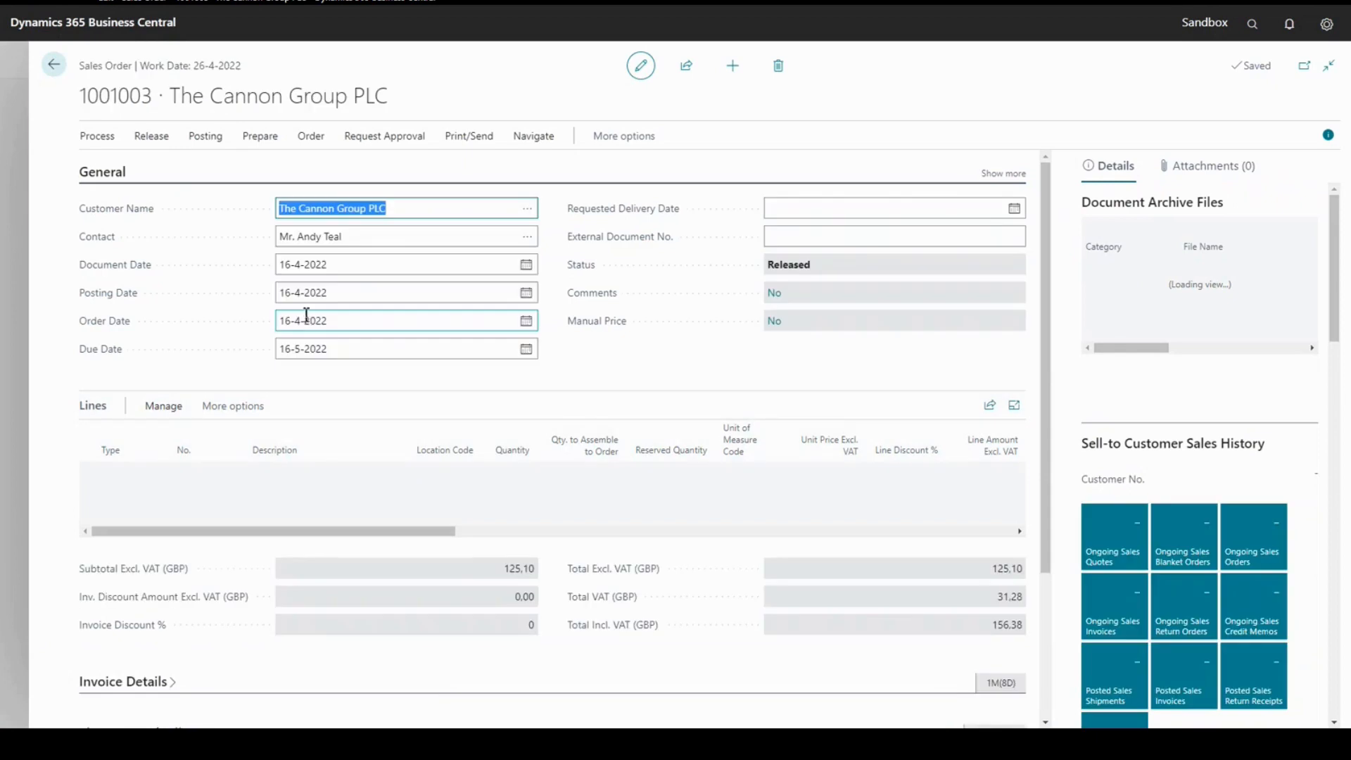
left_click(1326, 28)
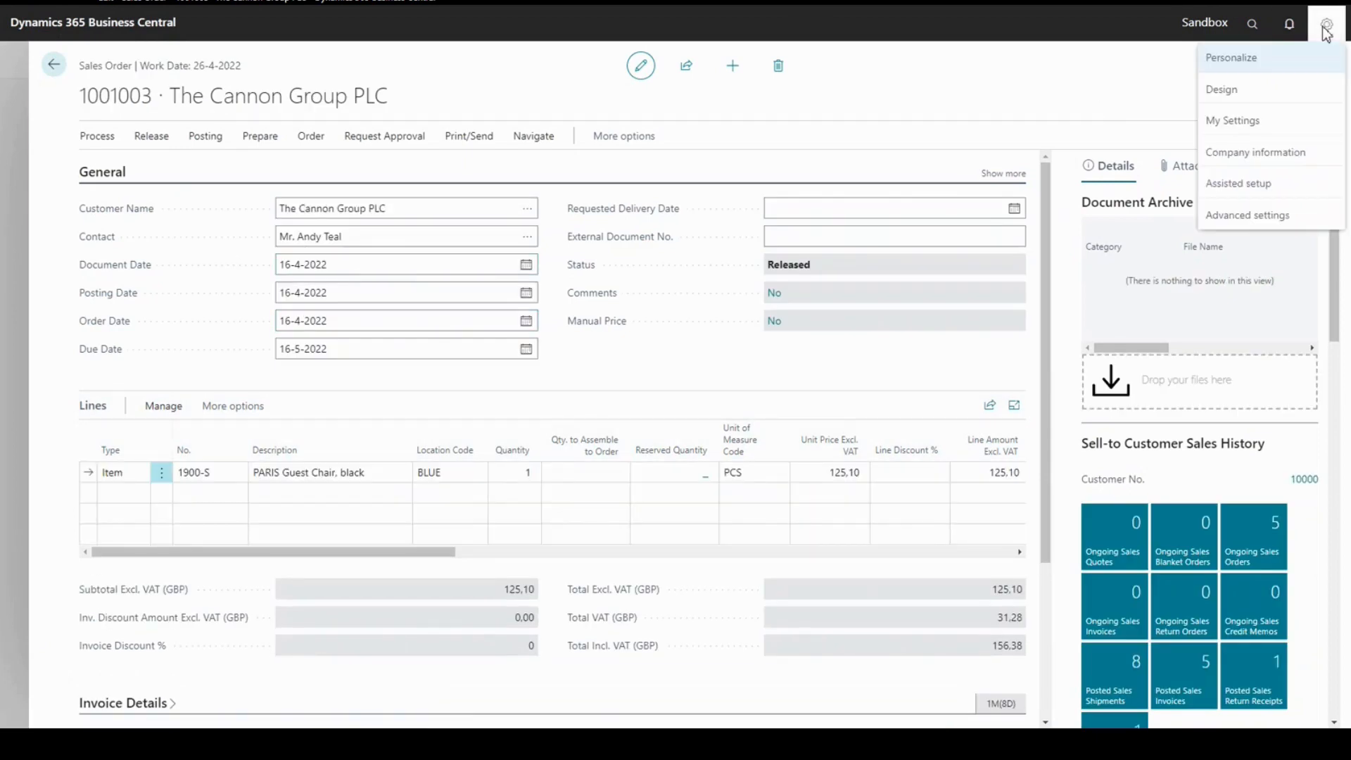
left_click(1250, 121)
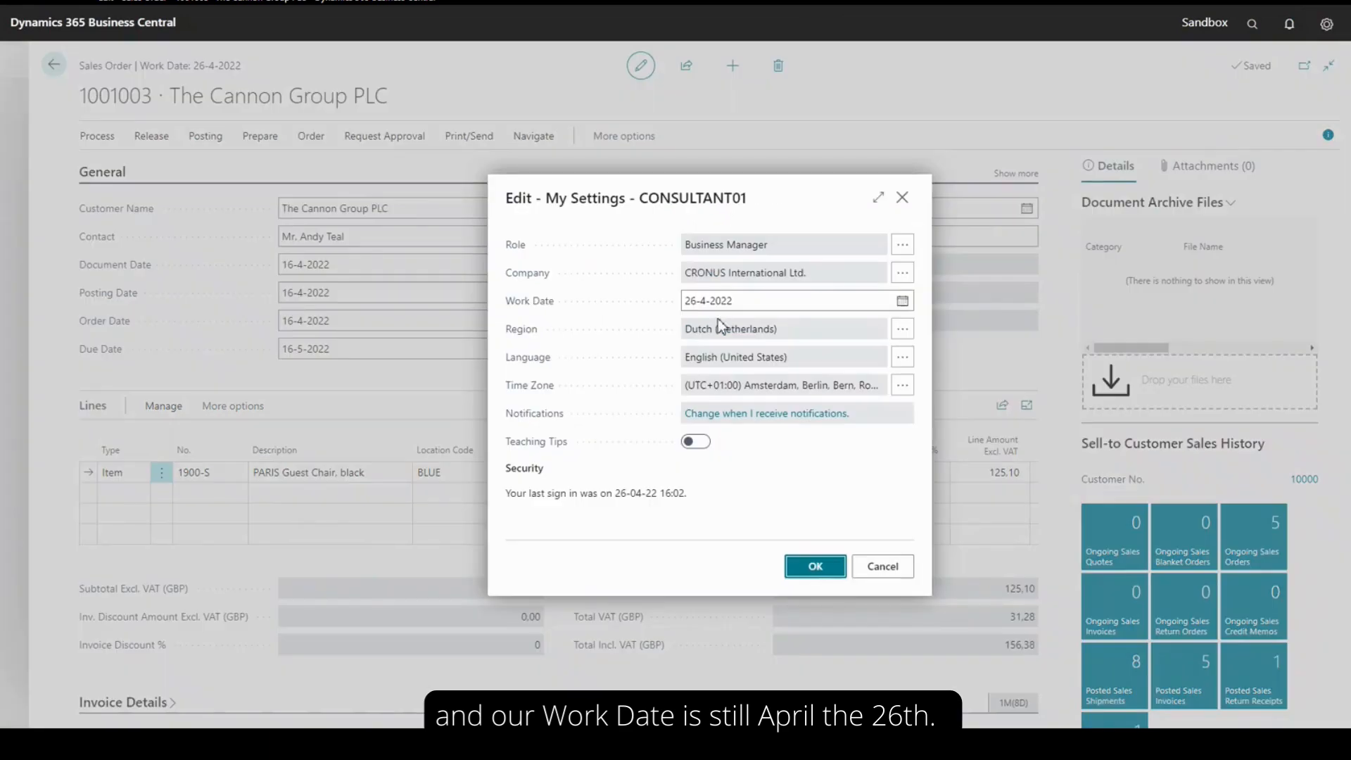
left_click(902, 198)
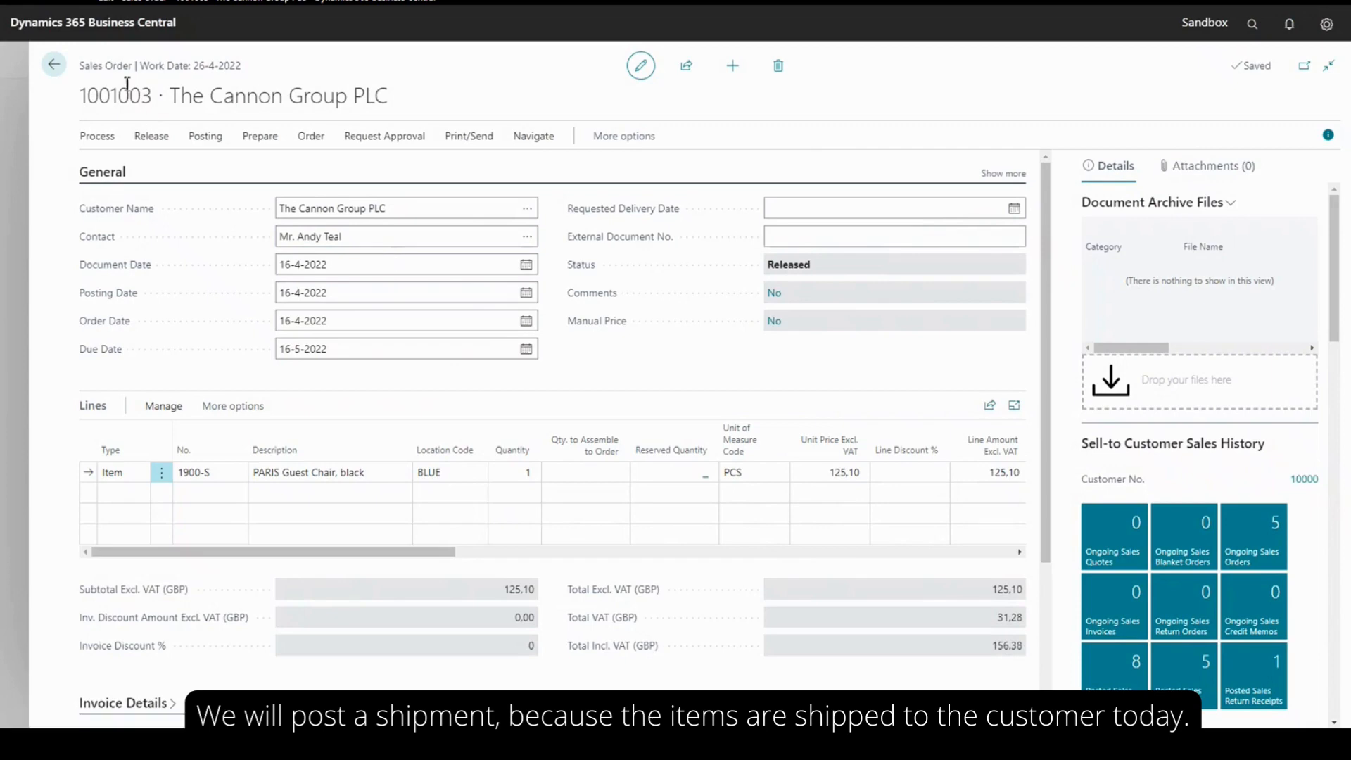
Post a shipment for The Cannon Group PLC sales order
left_click(210, 139)
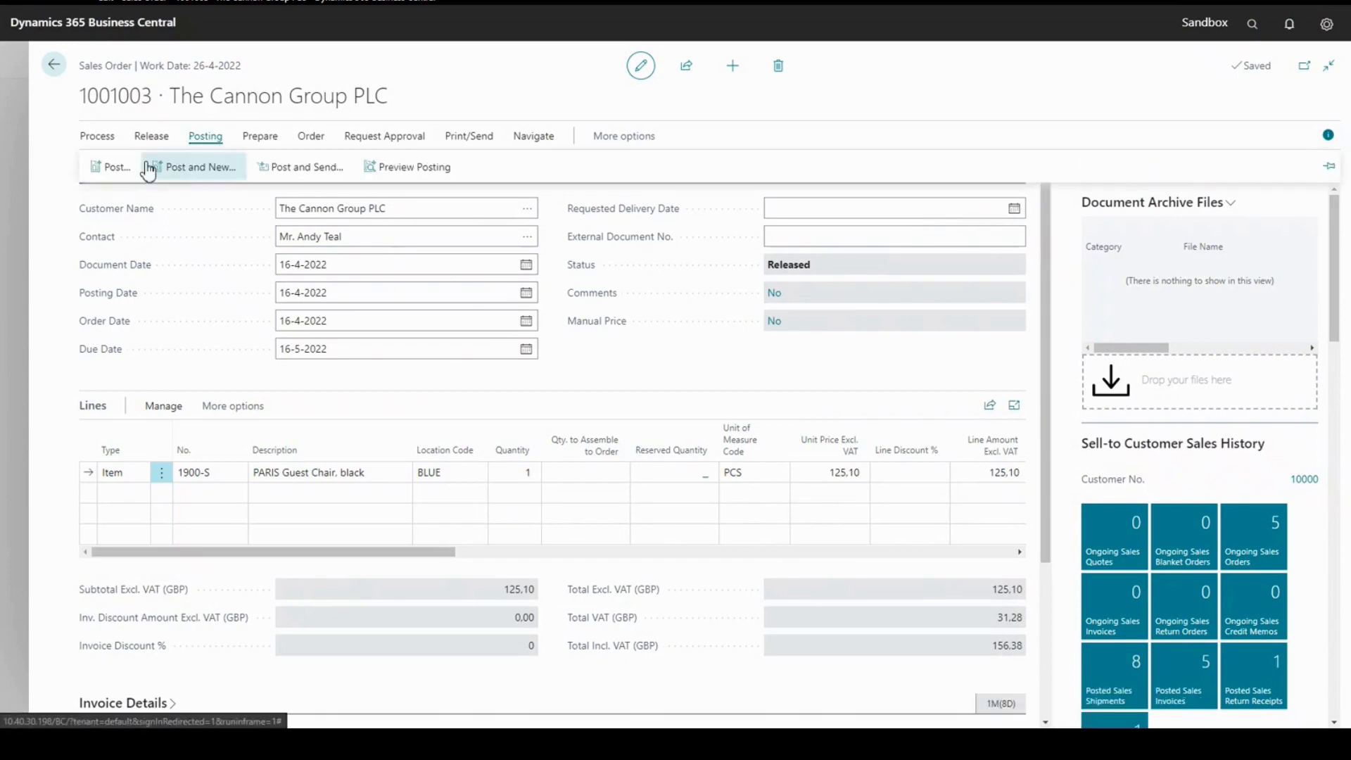
left_click(105, 169)
left_click(767, 431)
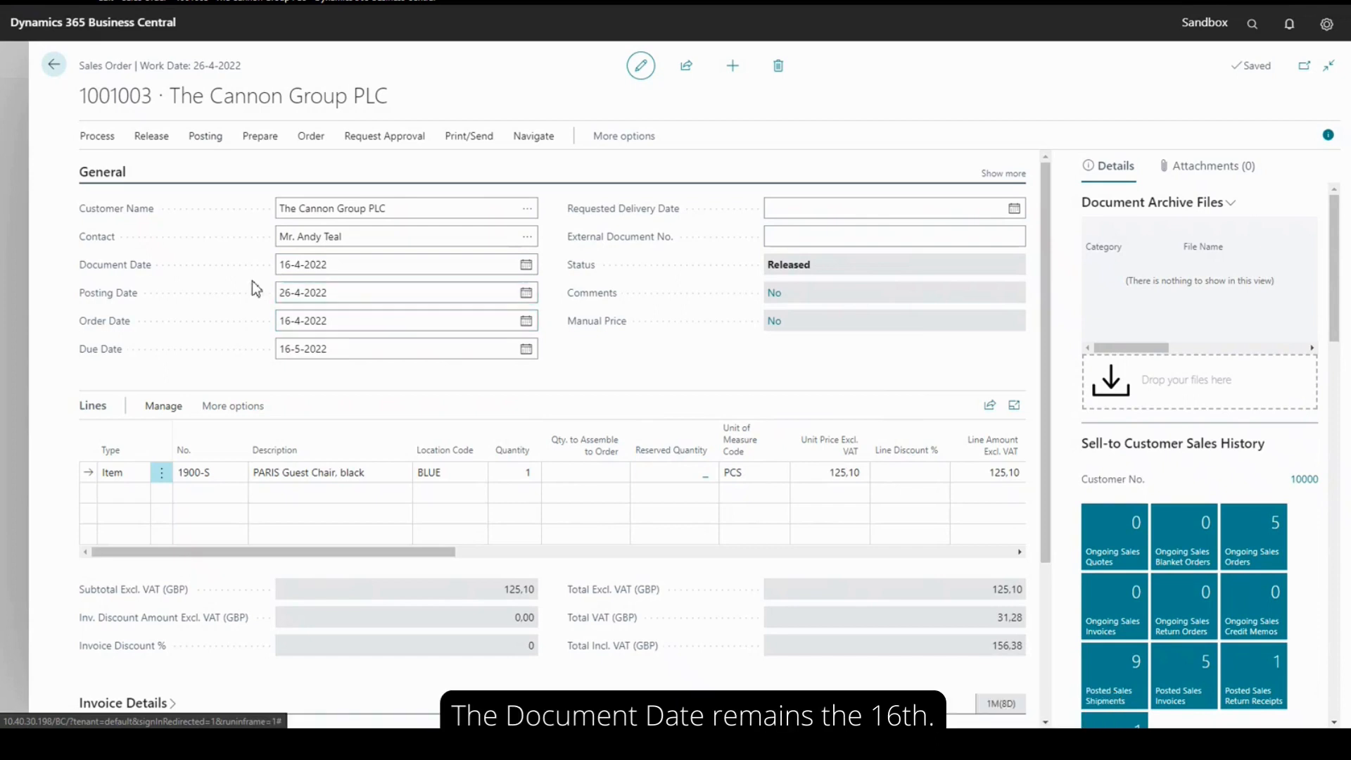
Check the document and posting dates on the sales order and its posted shipment, and return to the home page
left_click(352, 266)
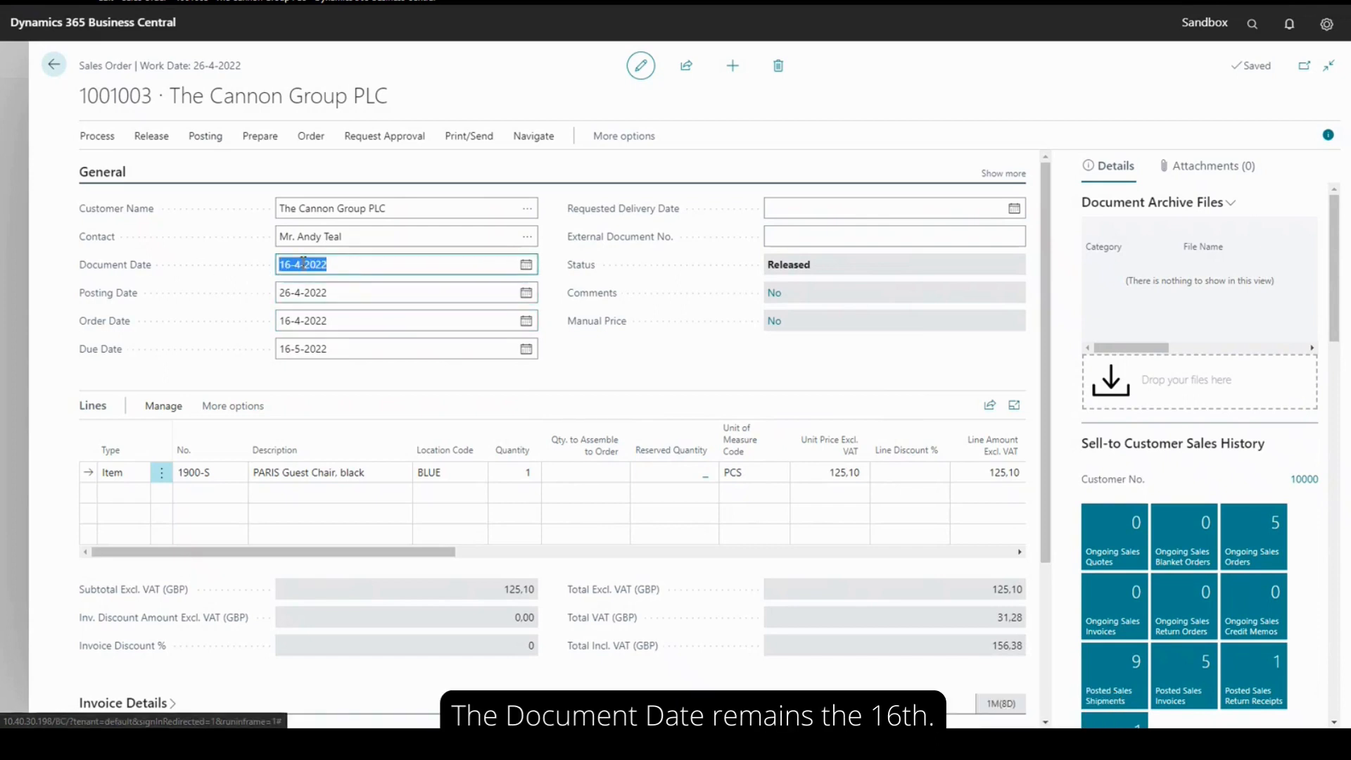
left_click(534, 136)
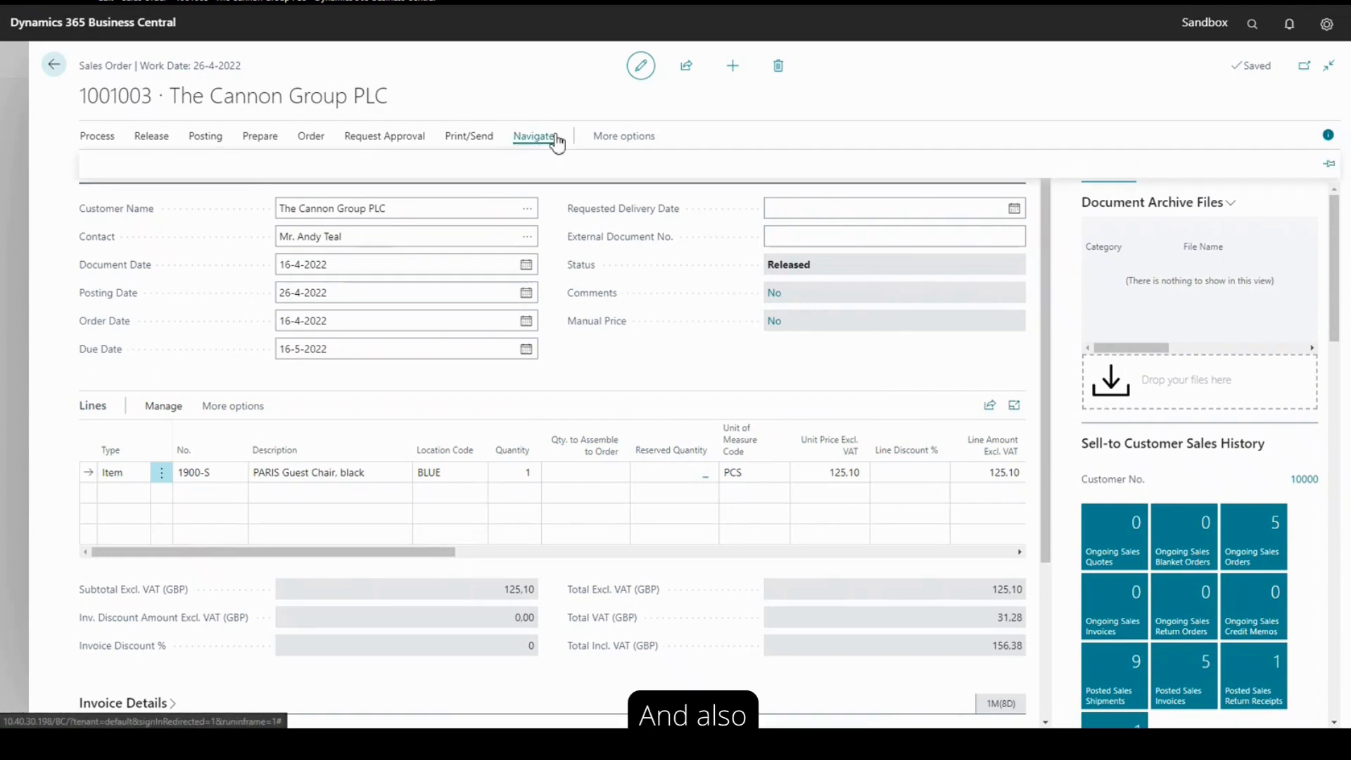
left_click(208, 169)
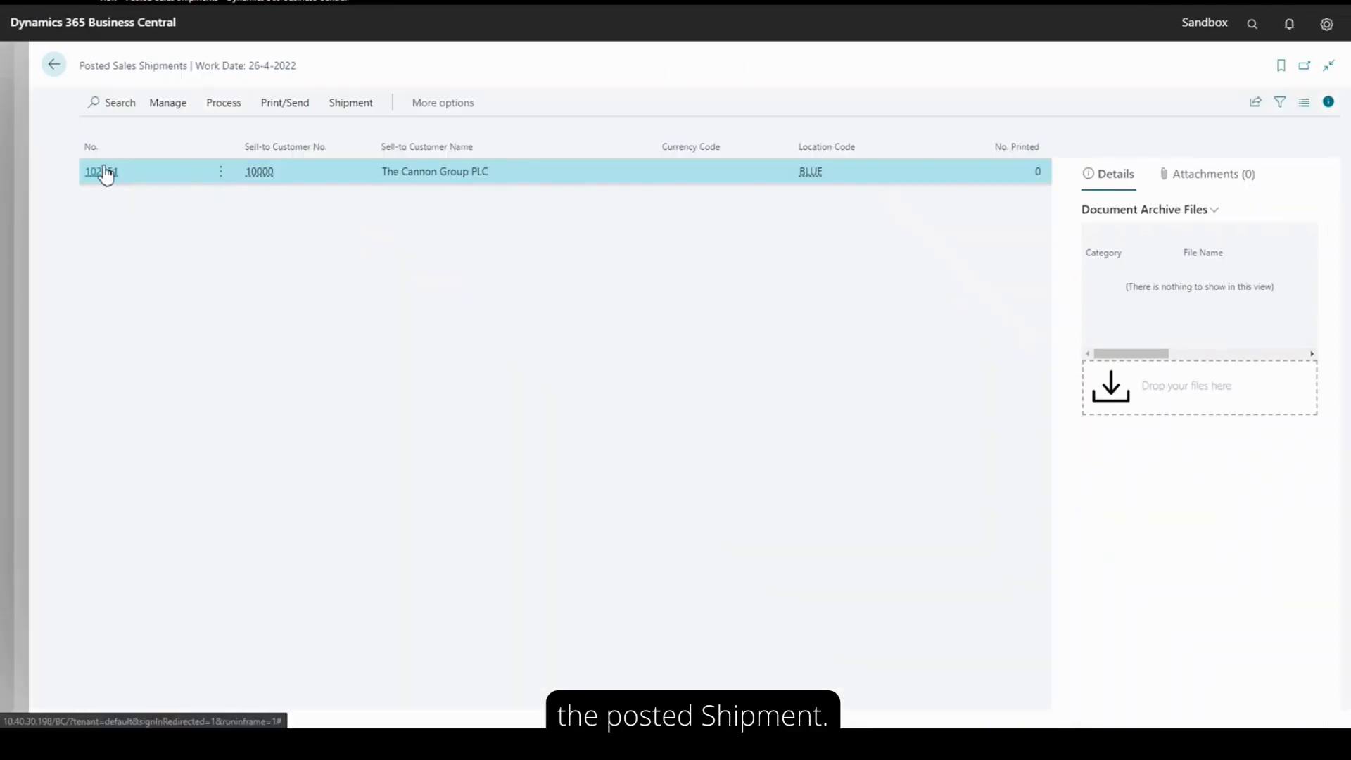
left_click(104, 171)
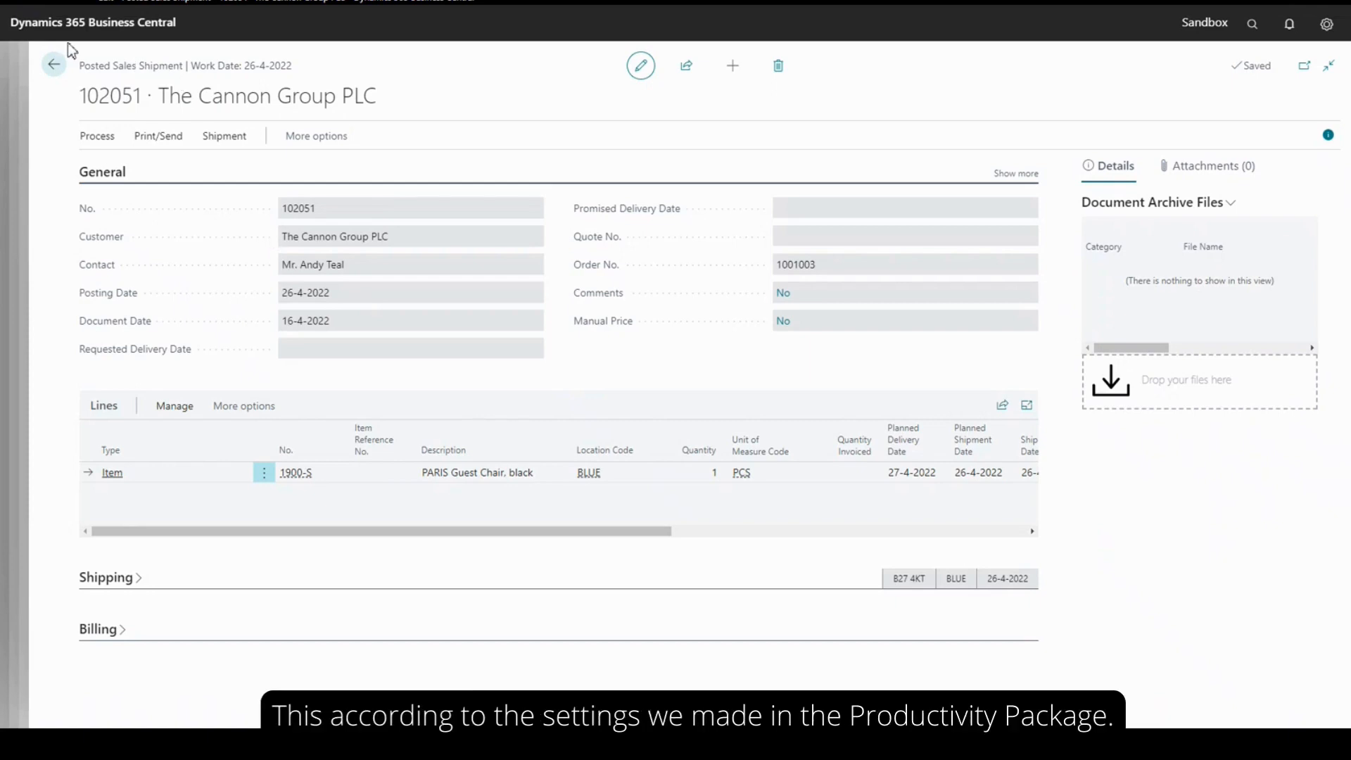
left_click(56, 66)
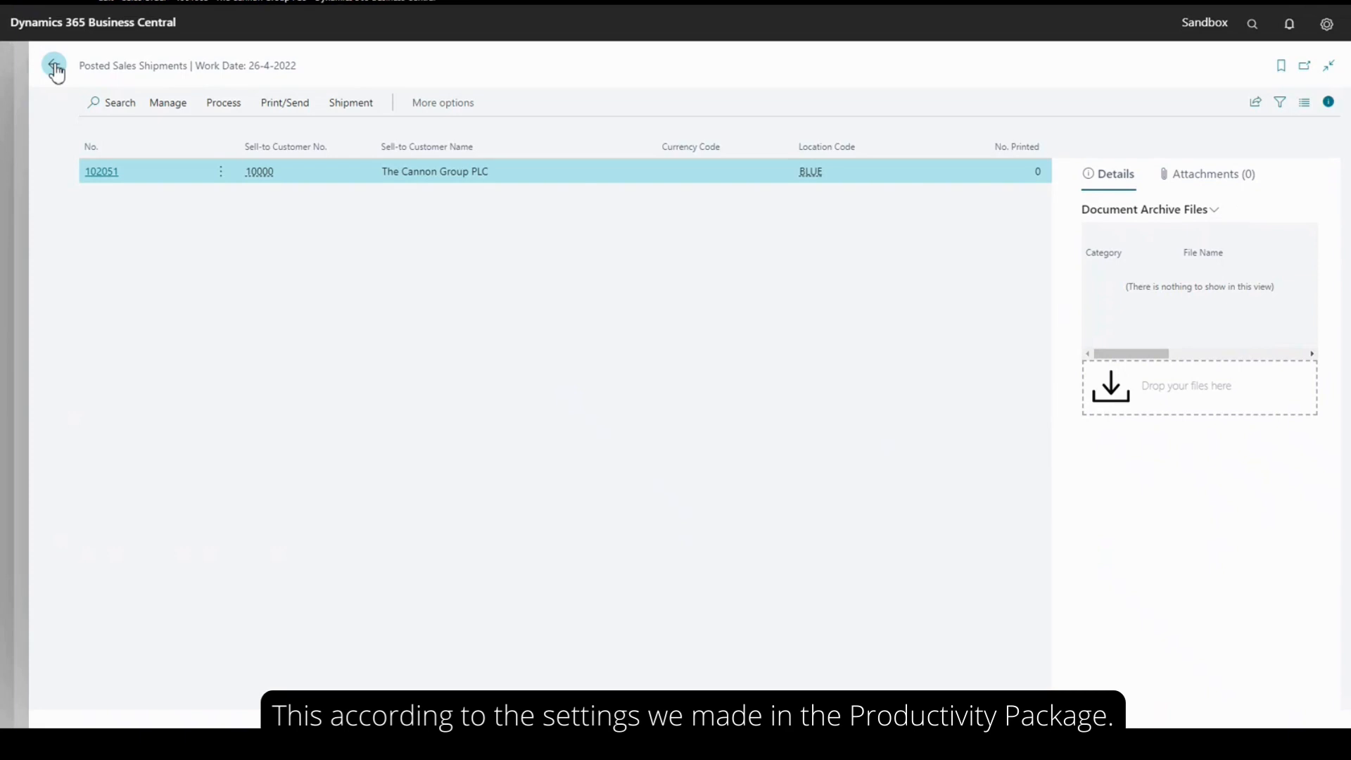
left_click(55, 67)
left_click(55, 66)
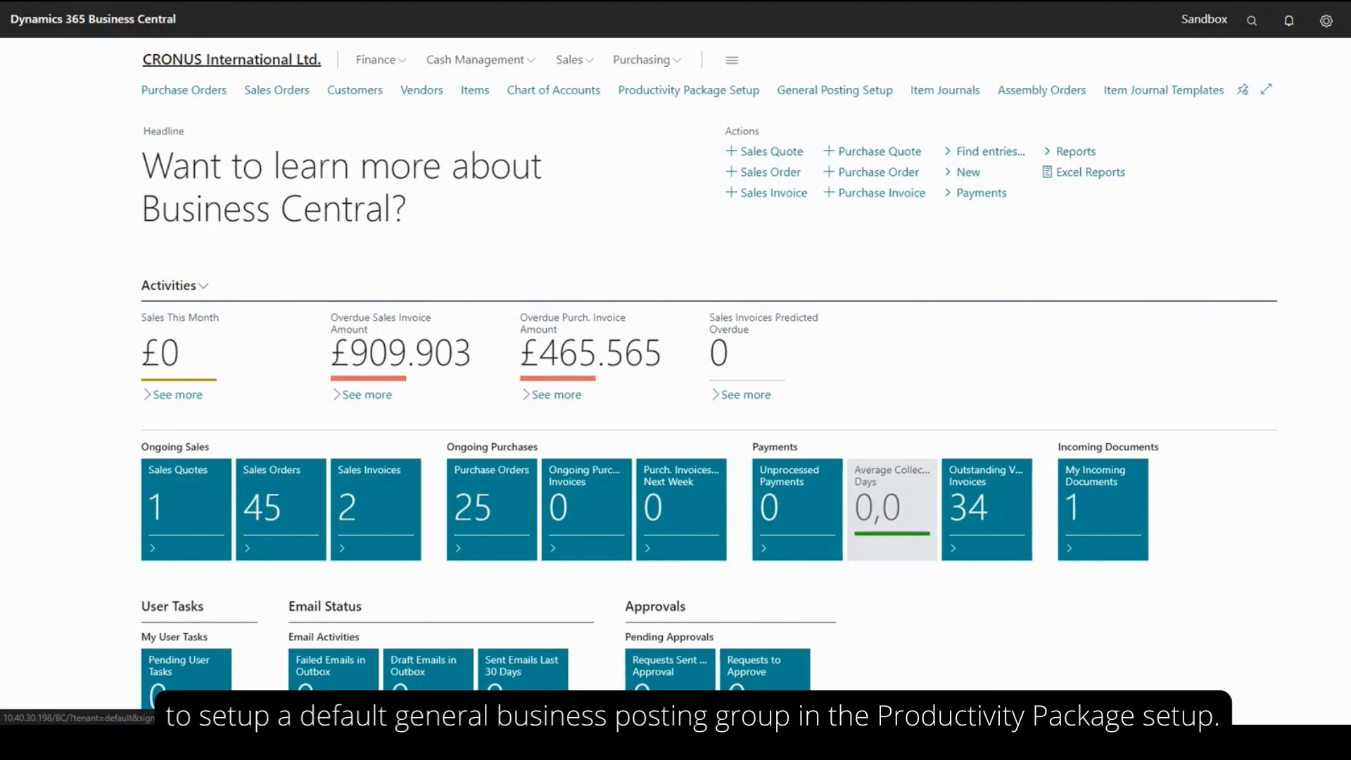
From the Assembly Orders default in Productivity Package Setup, open the general posting setup of the ASSEMBLY group to examine its inventory adjustment accounts
left_click(709, 93)
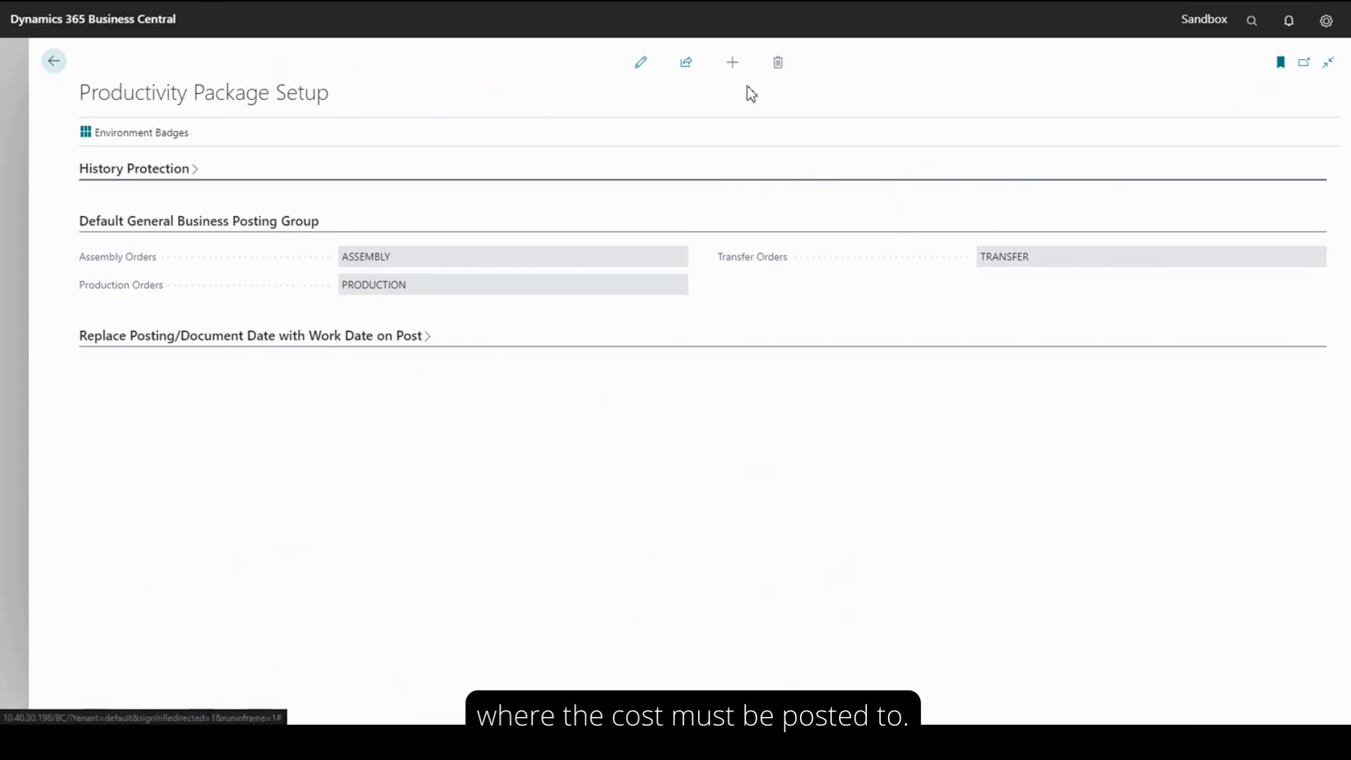
left_click(651, 62)
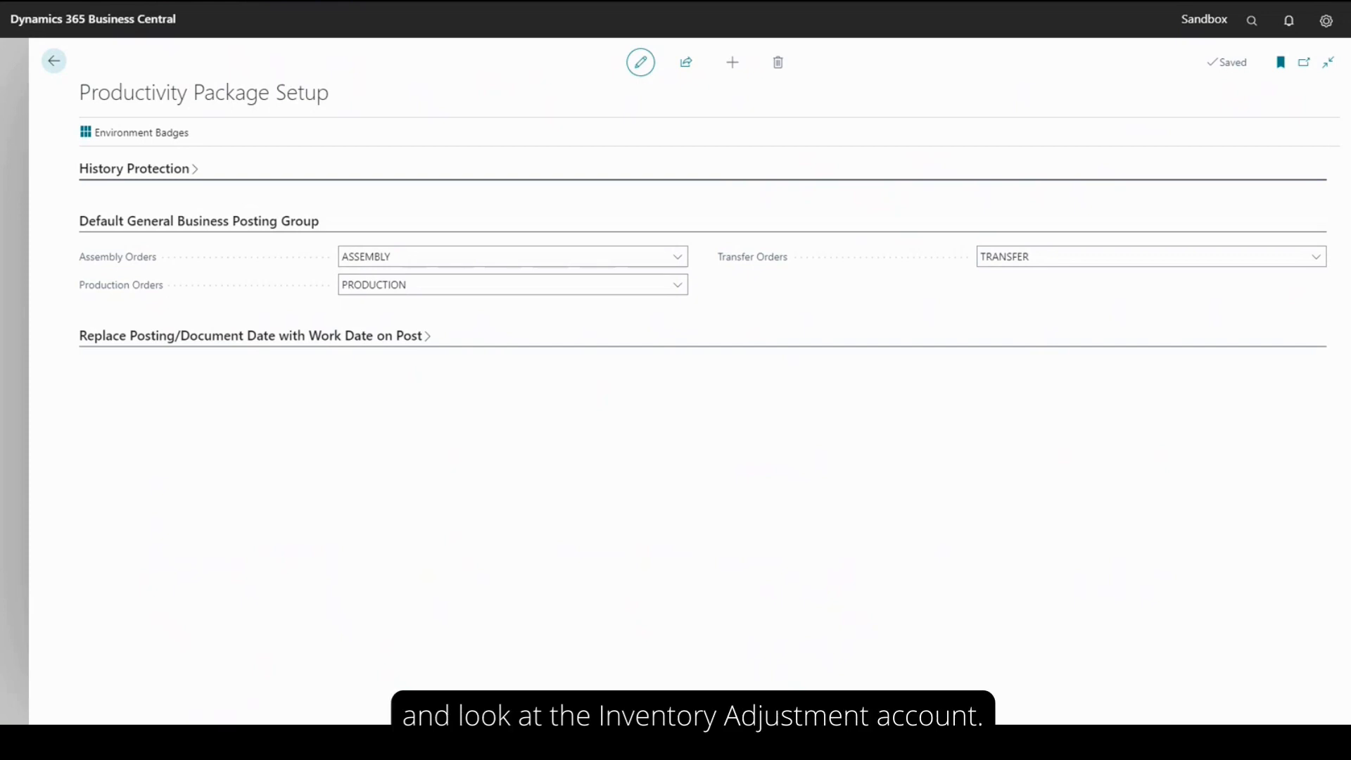
left_click(680, 259)
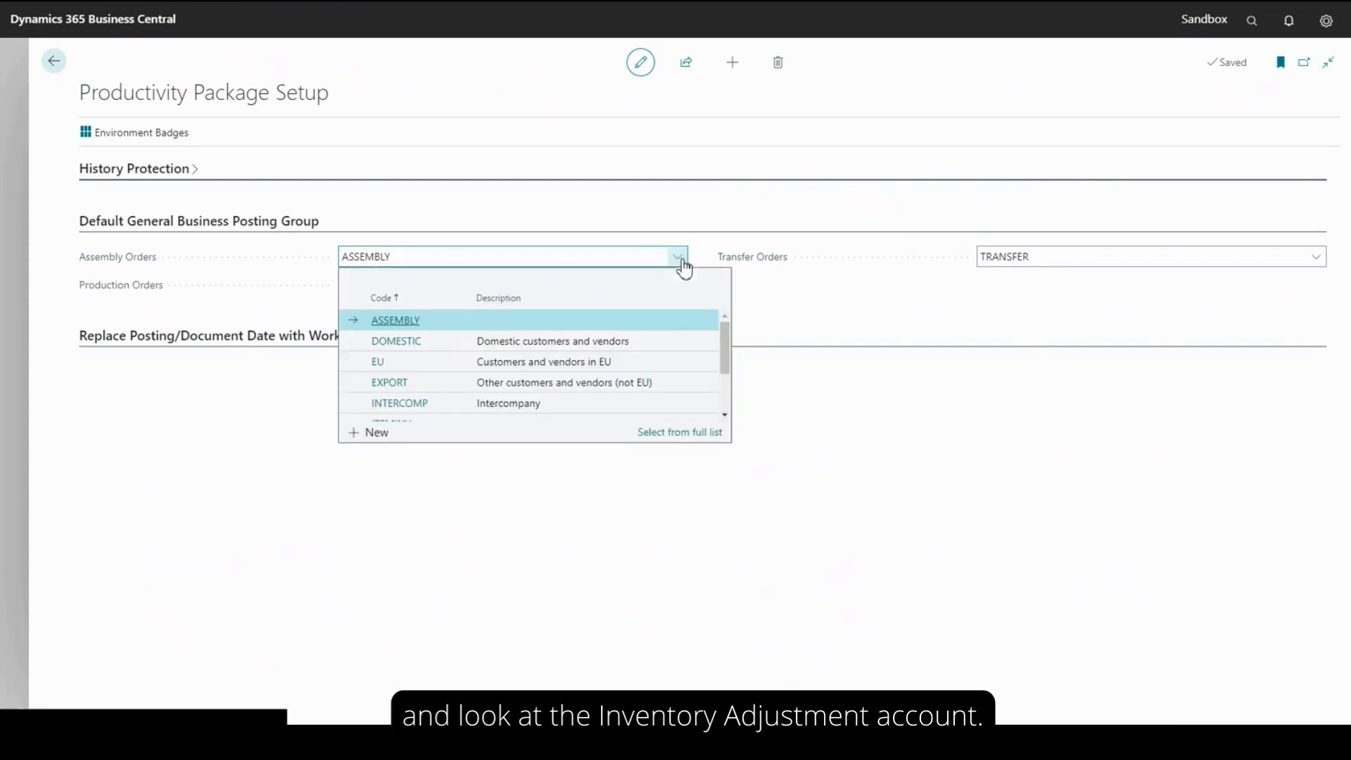
left_click(660, 433)
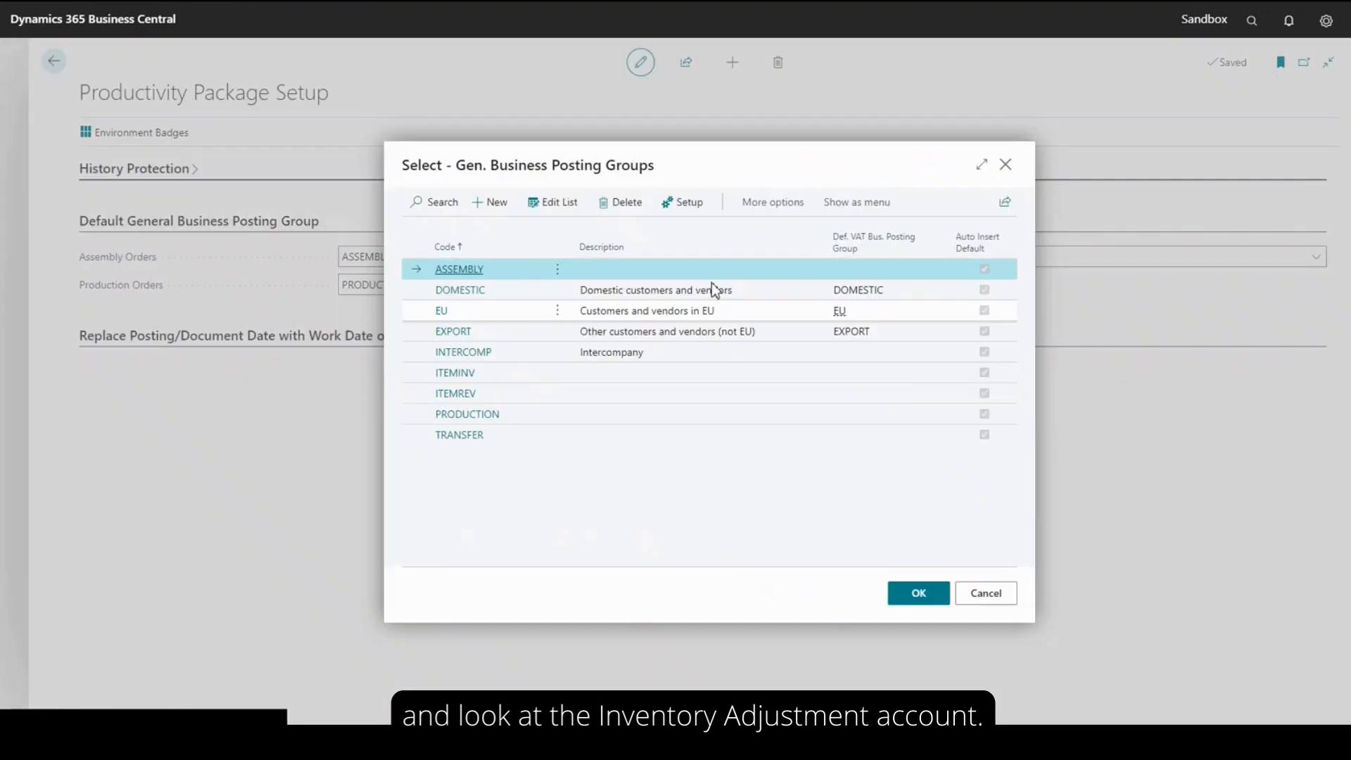
left_click(679, 202)
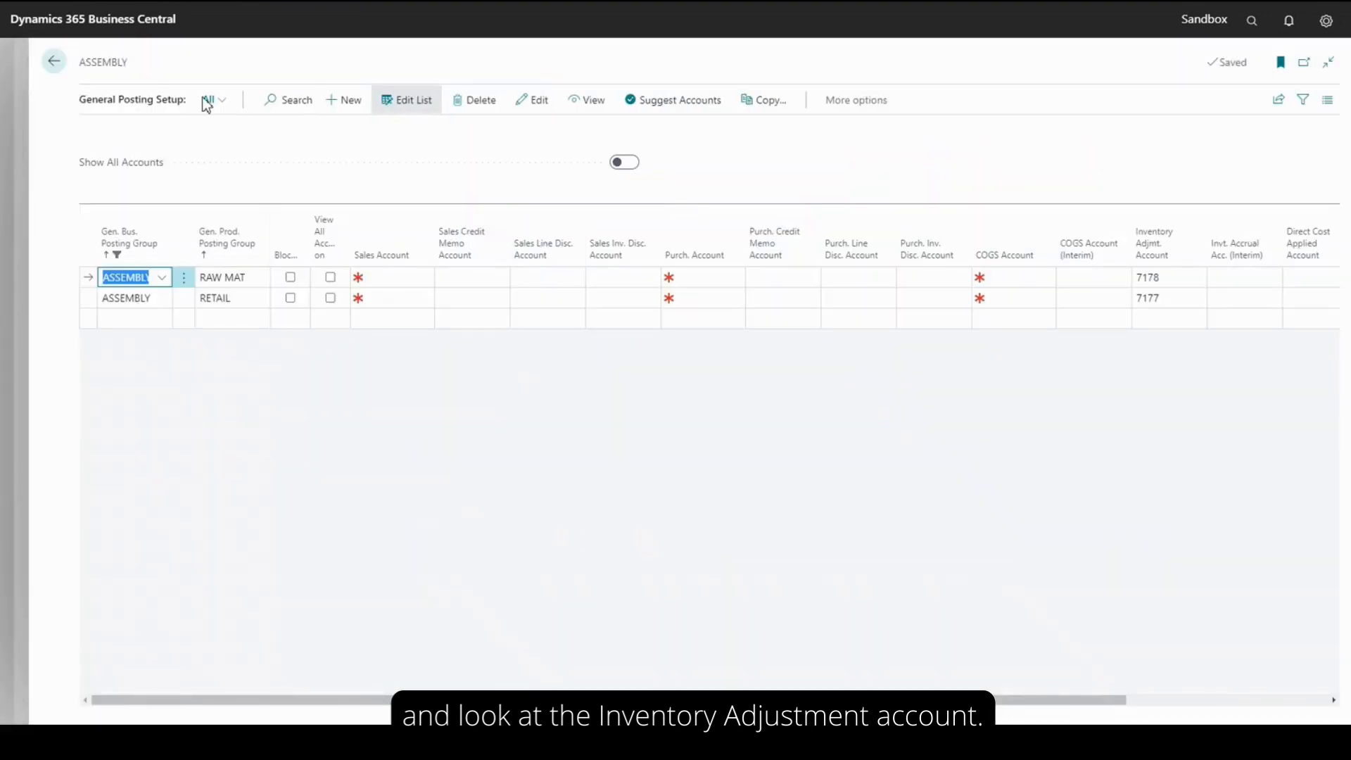
Filter the general posting setup to product posting group RAW MAT and clear the filter on the business posting group
left_click(223, 104)
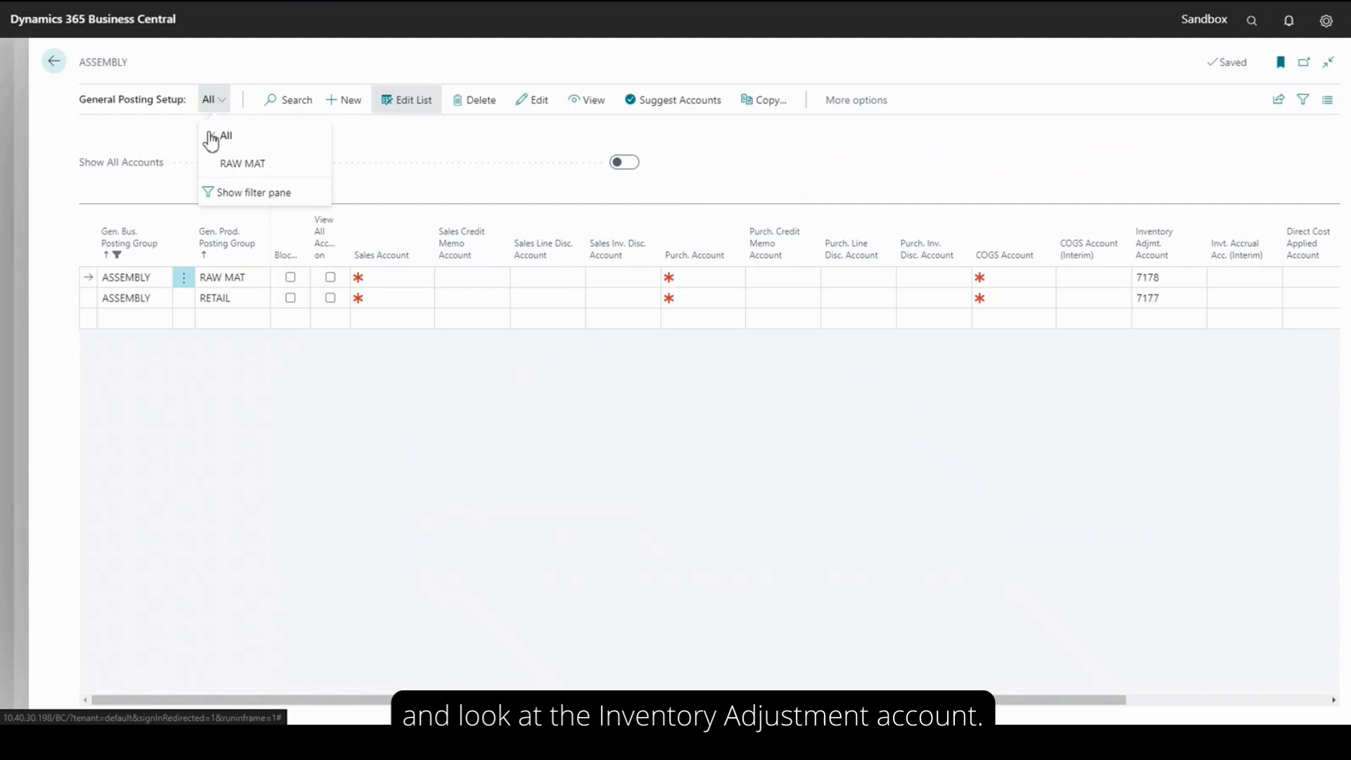
left_click(223, 166)
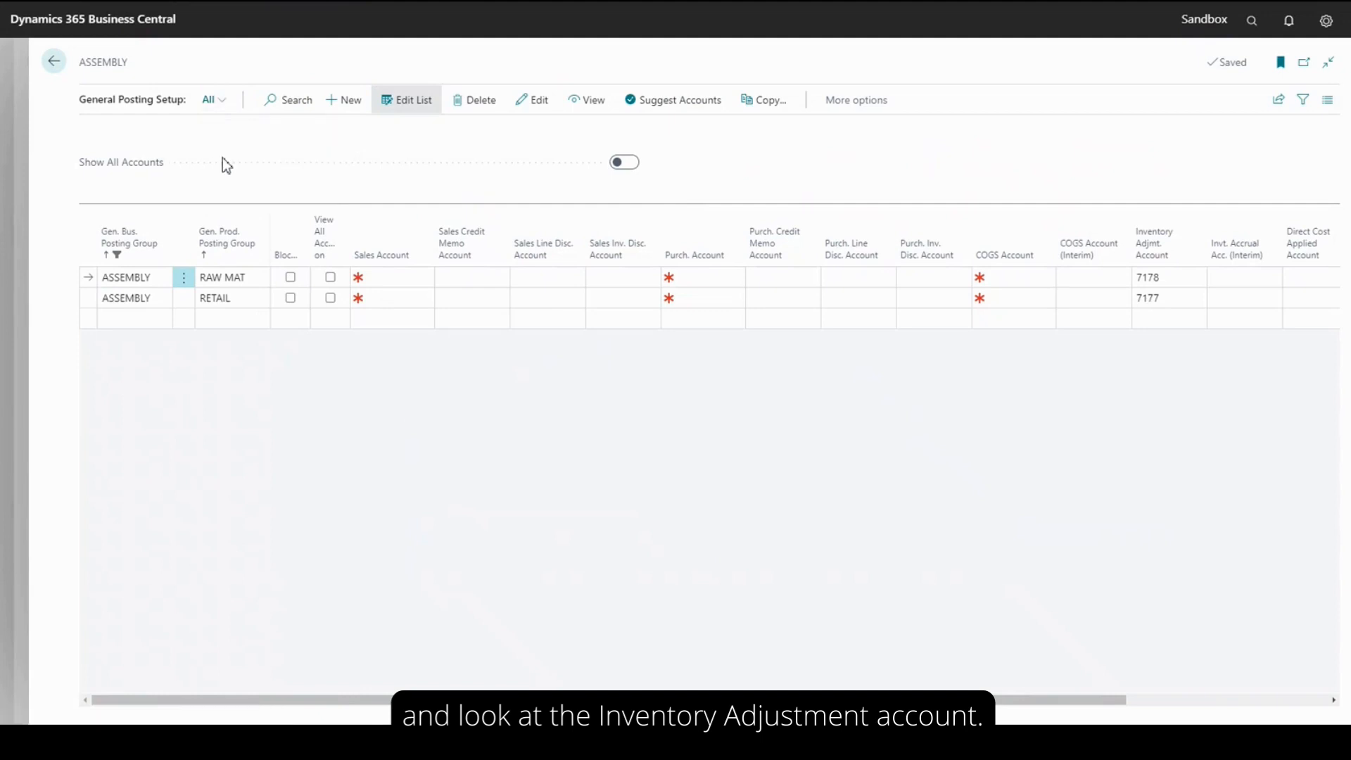
left_click(165, 255)
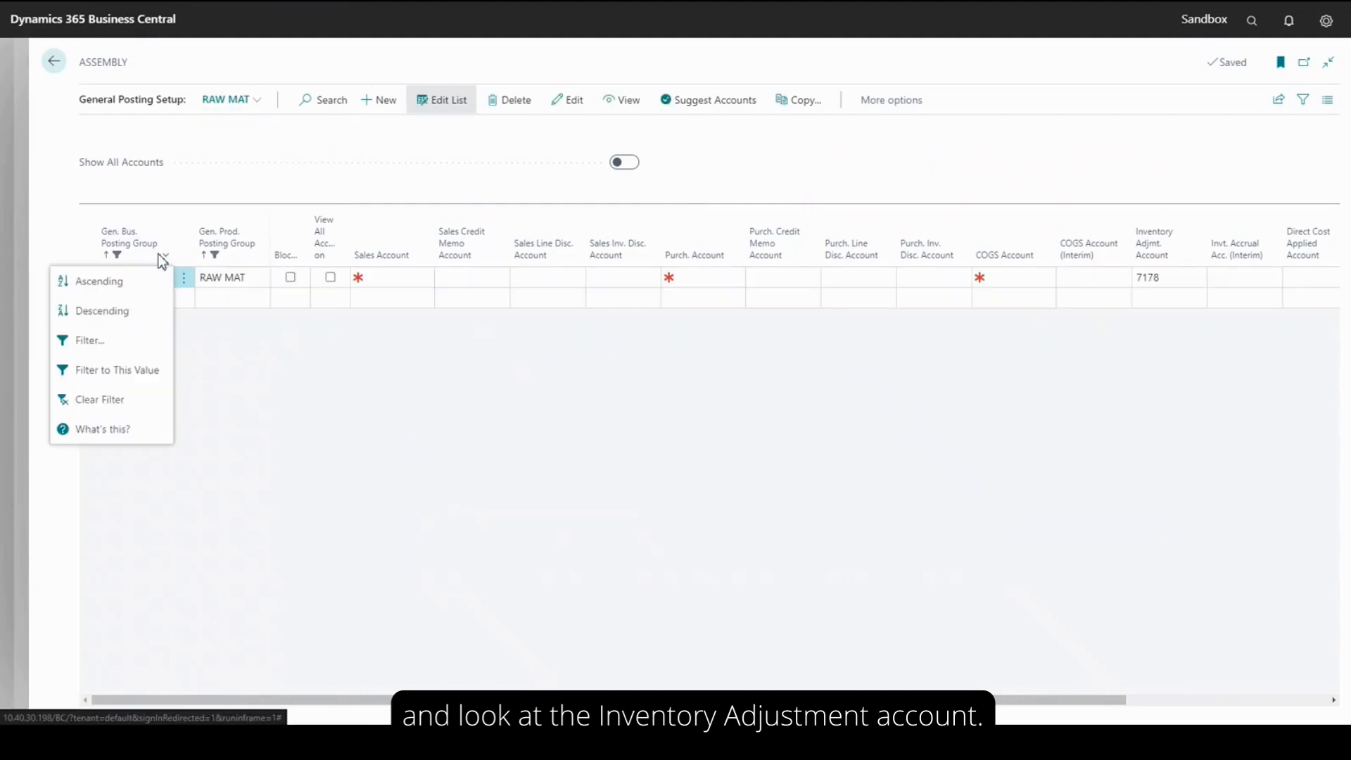
left_click(106, 399)
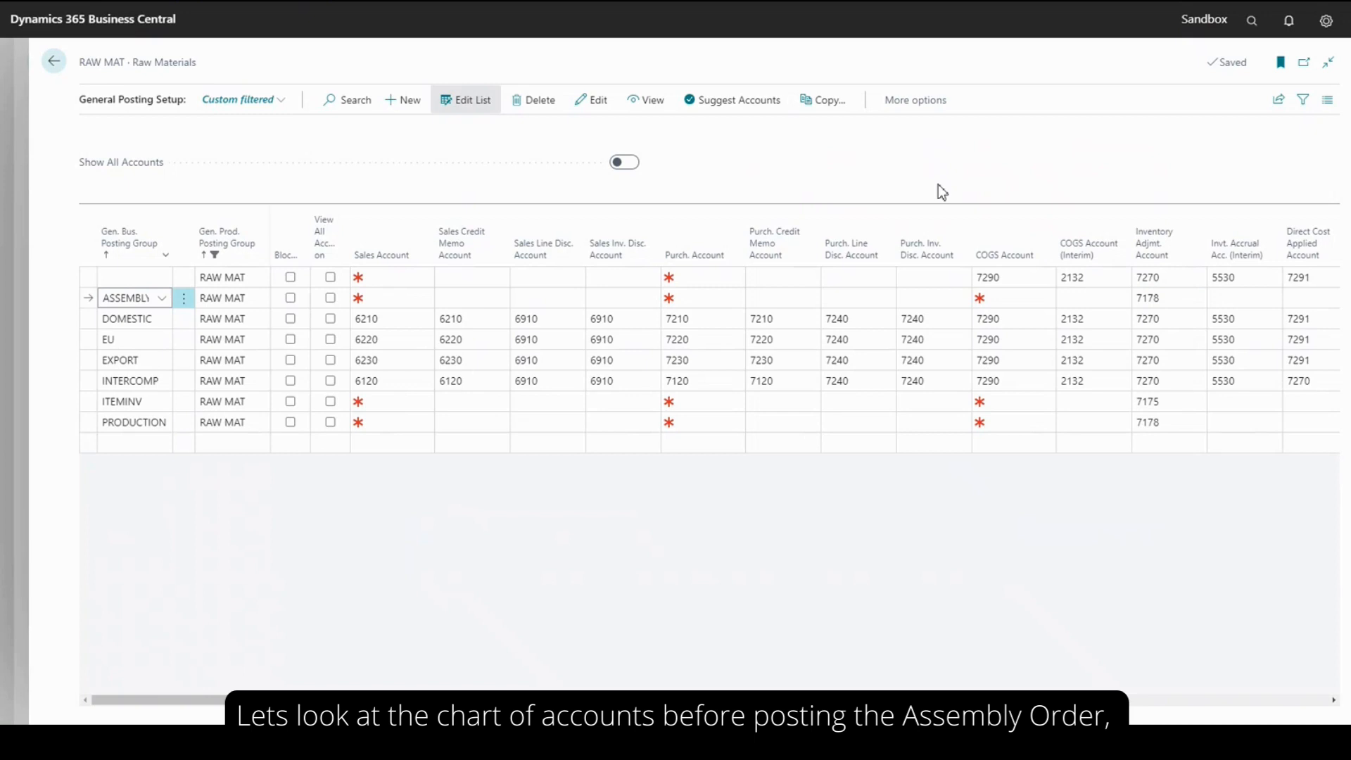
Leave the setup pages and check the balances of the two accounts in the Chart of Accounts' Cost of Retail view
left_click(53, 71)
left_click(1008, 166)
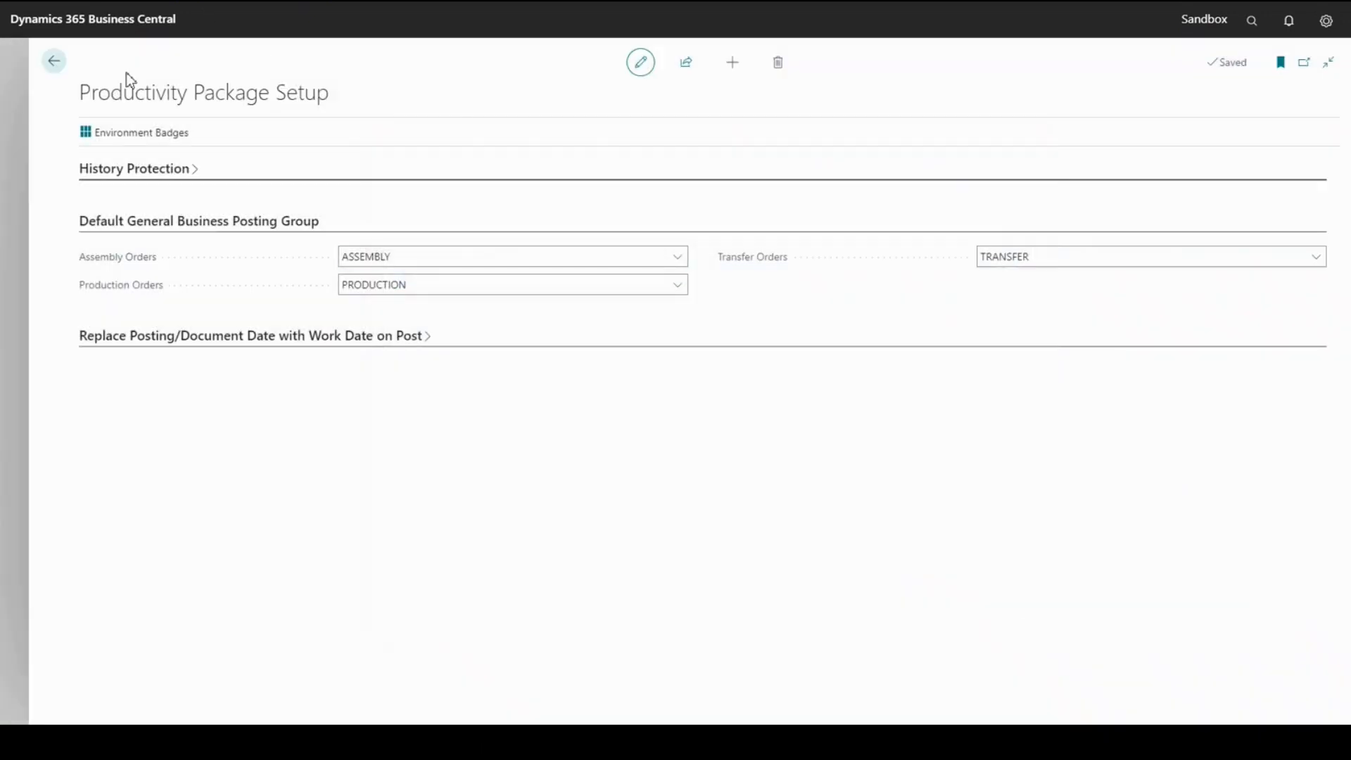
left_click(60, 63)
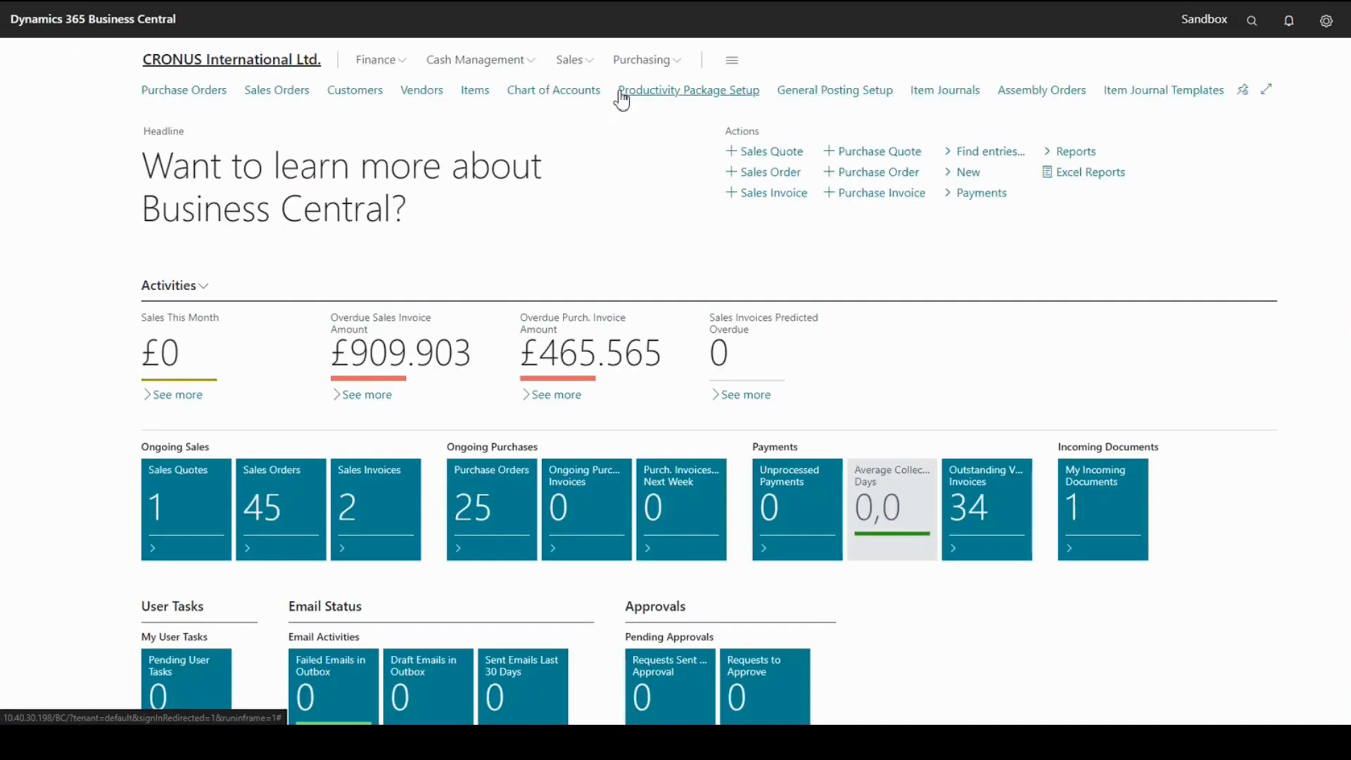
left_click(558, 93)
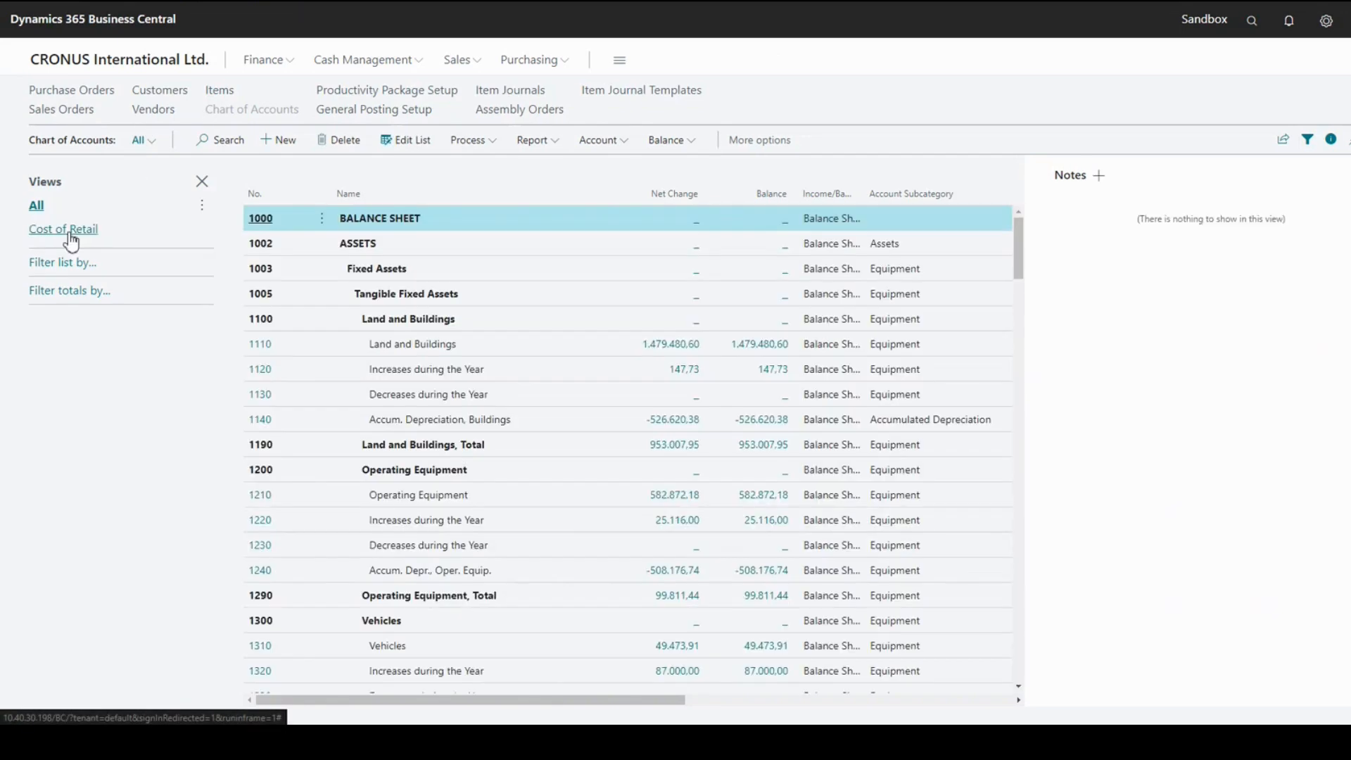
left_click(71, 239)
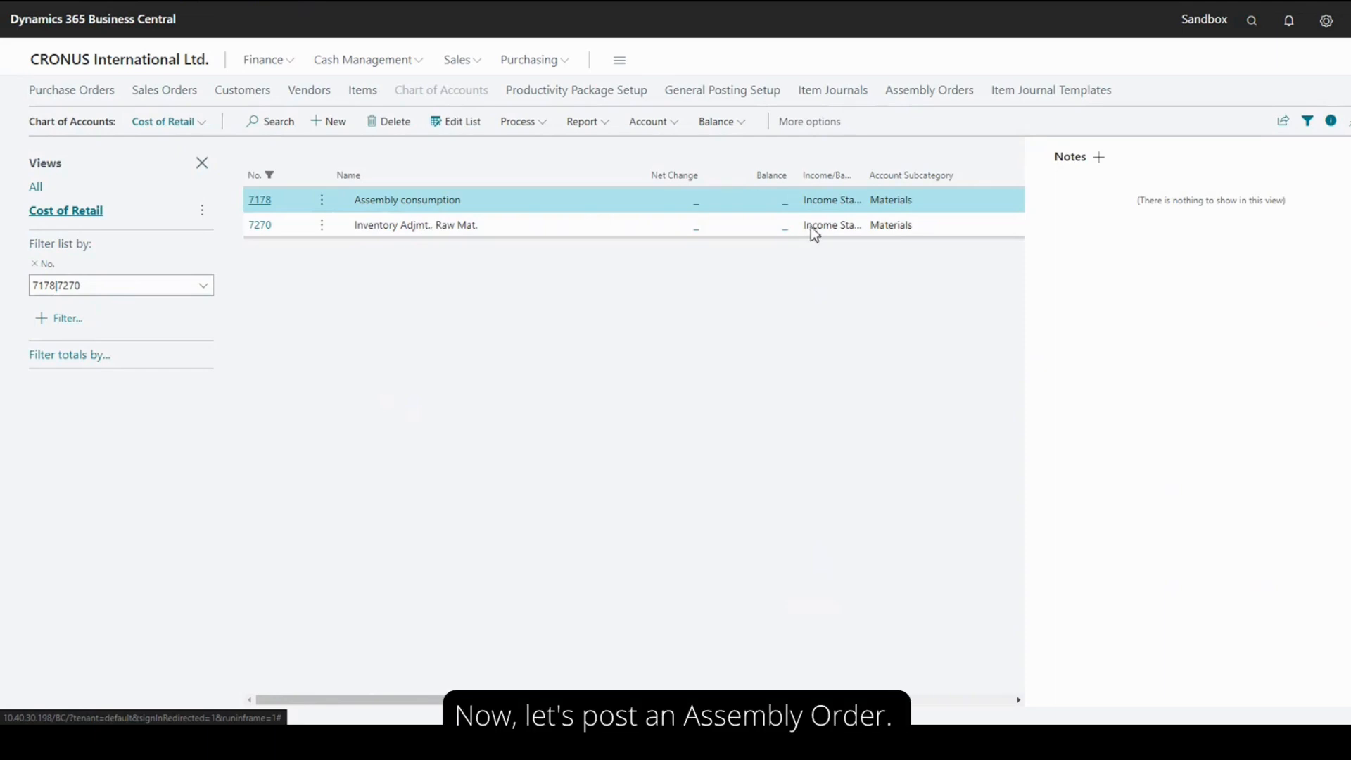
Find the Assembly Orders list and post the assembly order for ST.MORITZ Storage Unit/Drawers
left_click(1260, 18)
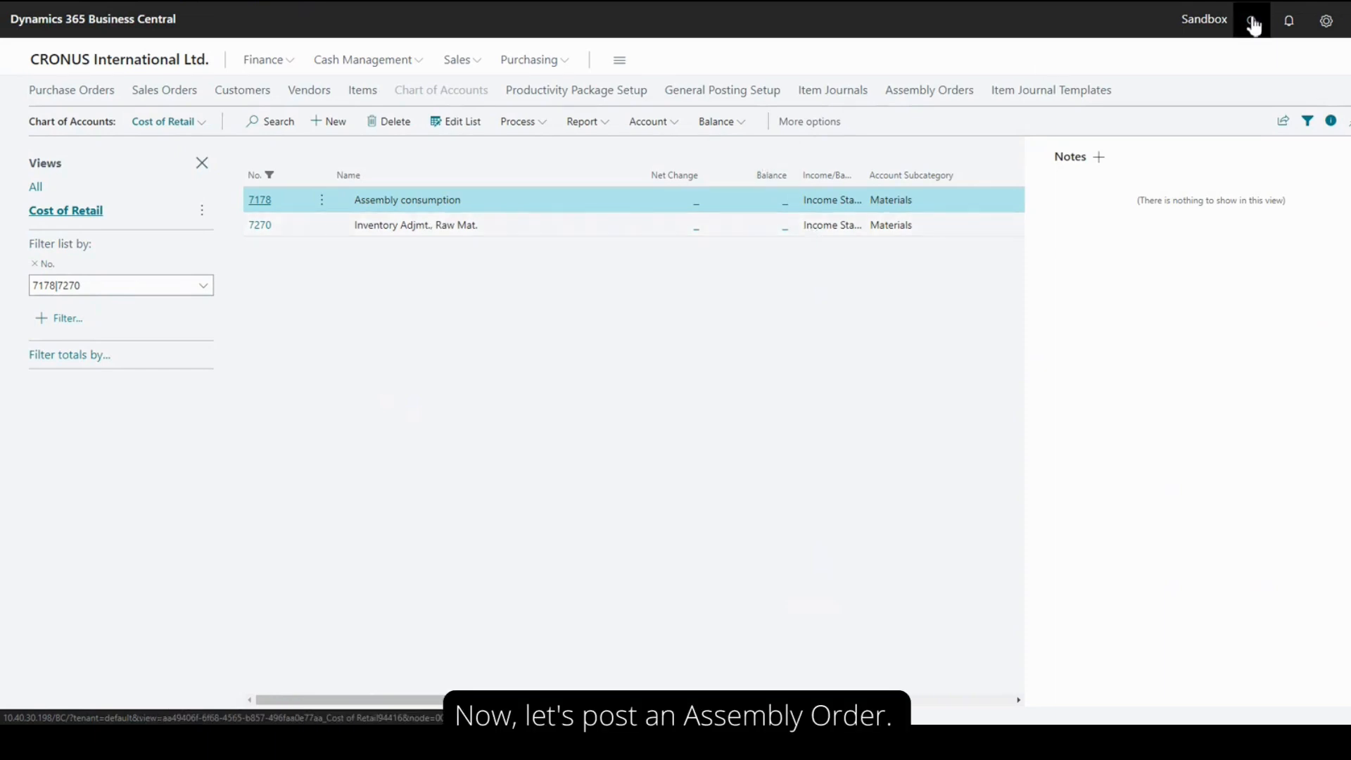
type("ass or")
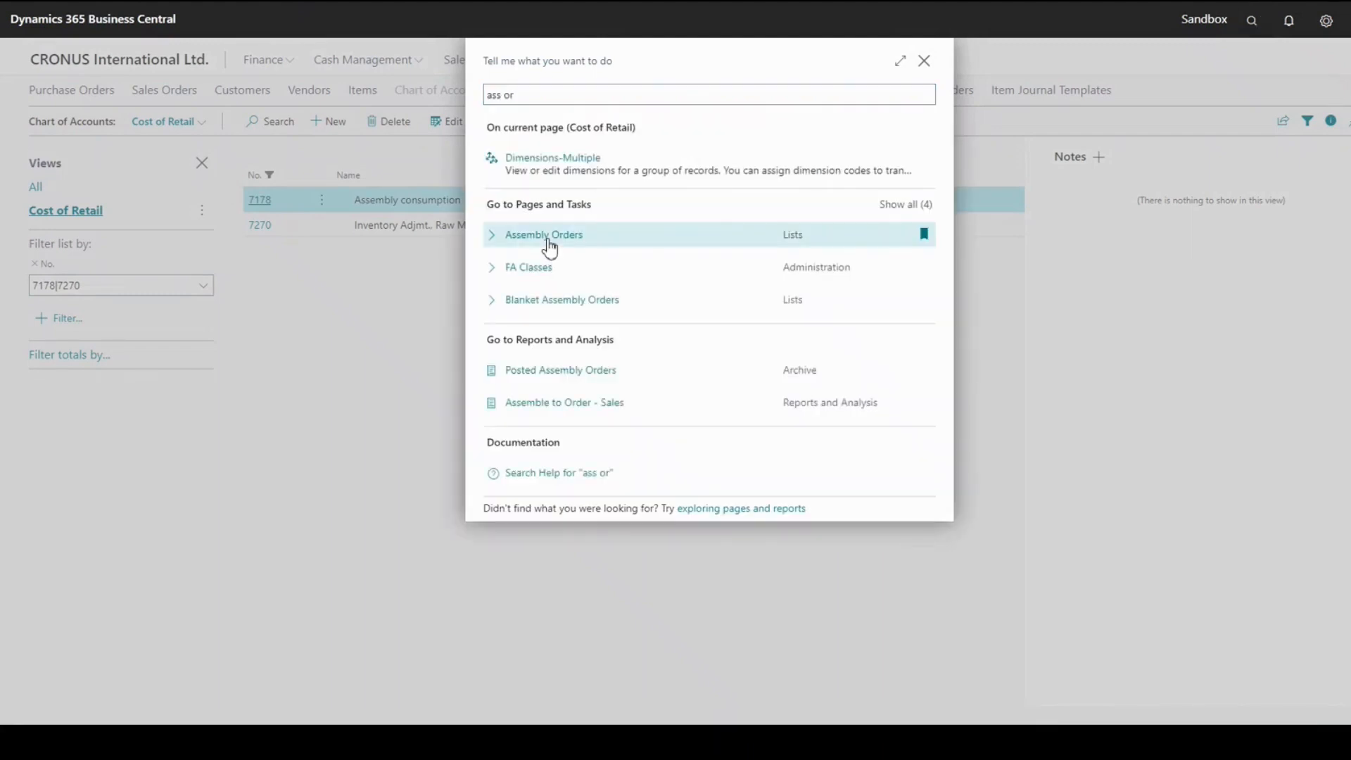
left_click(548, 239)
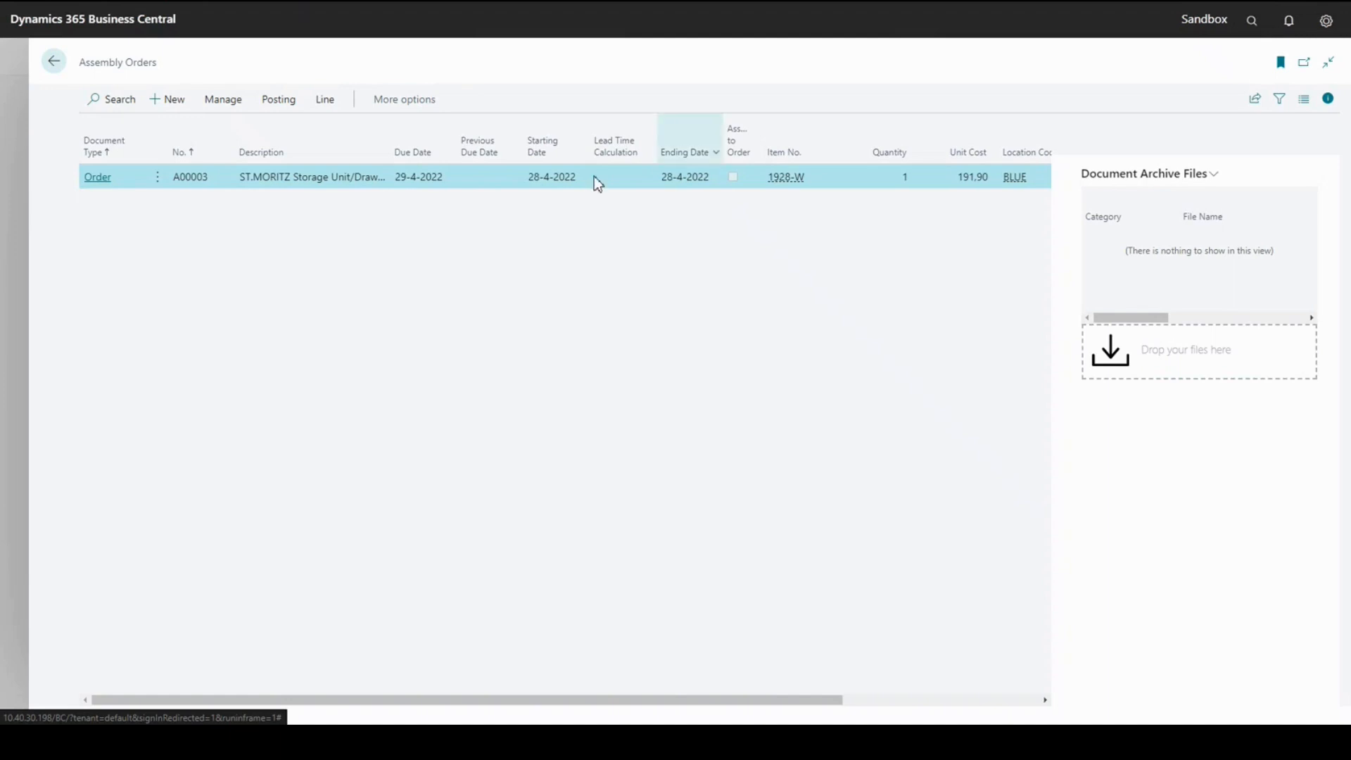
left_click(90, 177)
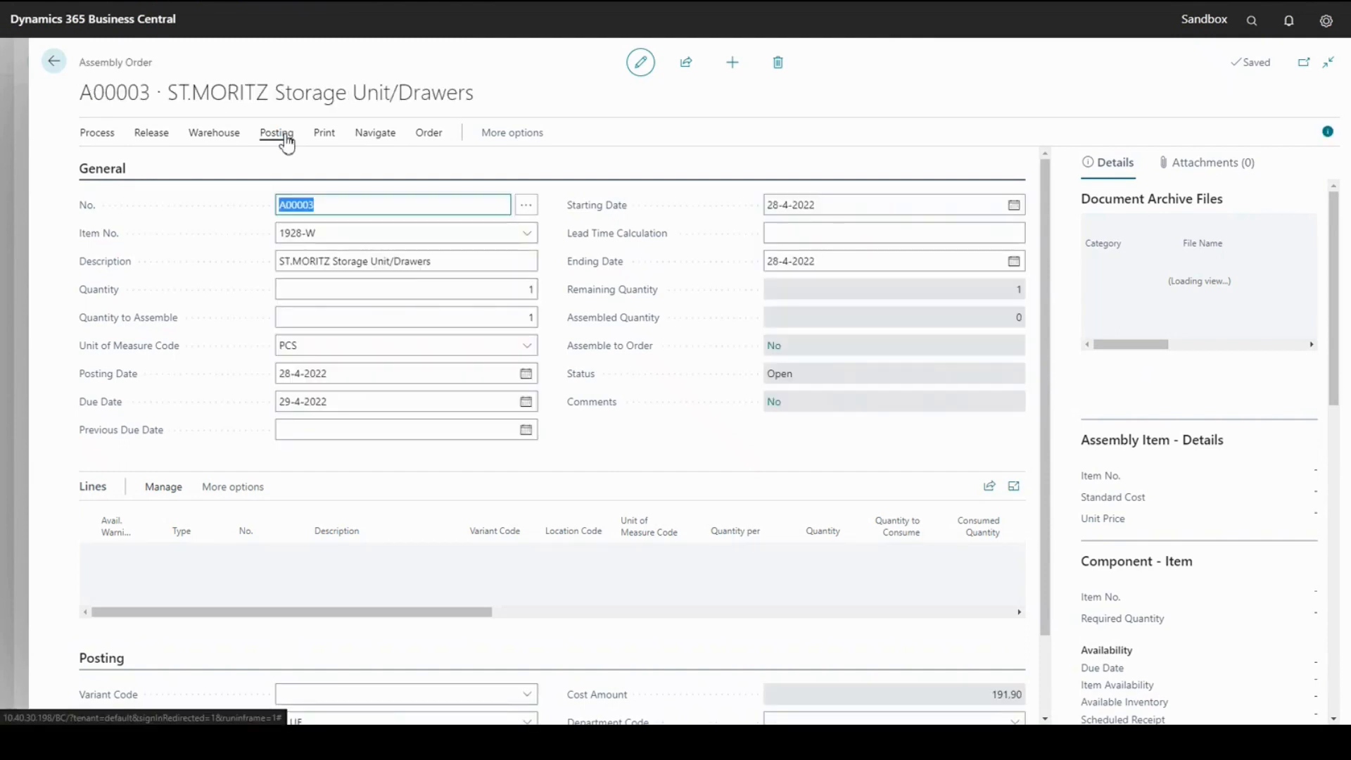
left_click(286, 144)
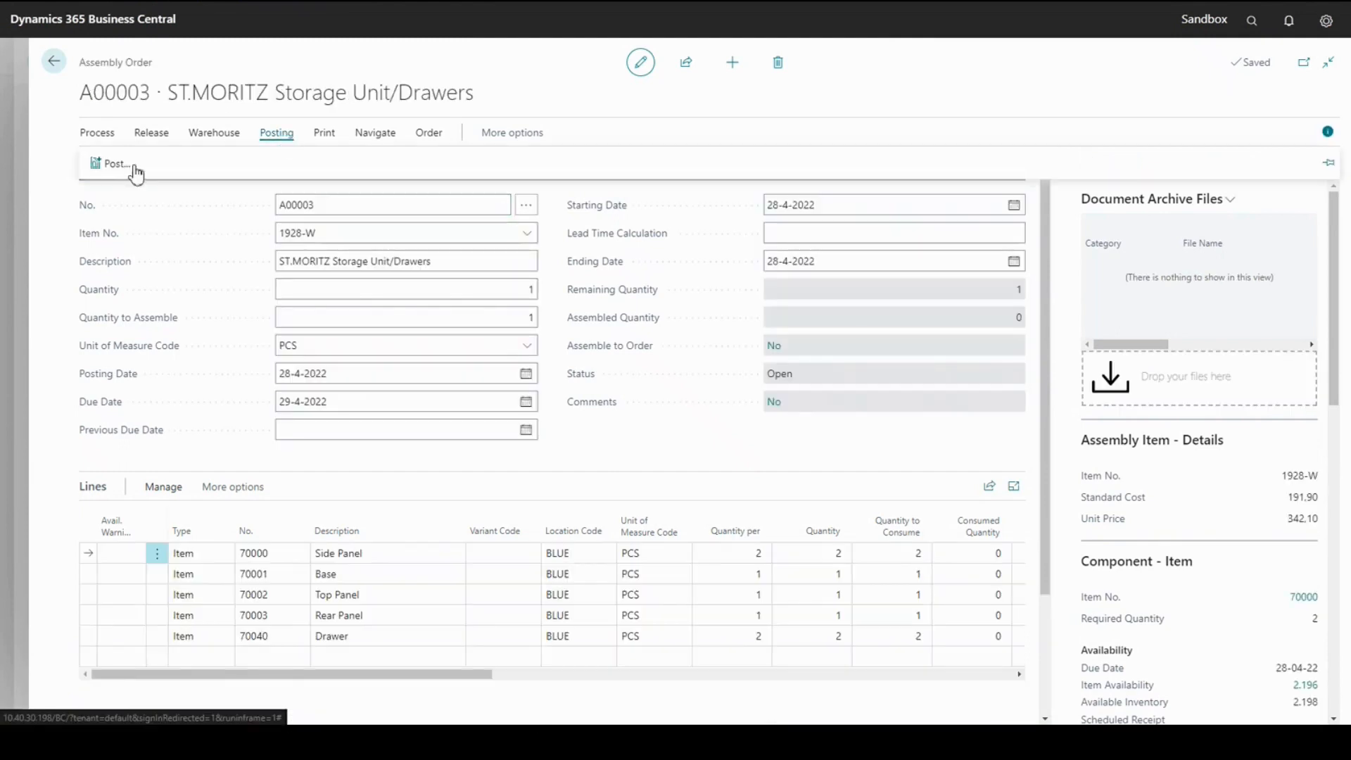
left_click(102, 177)
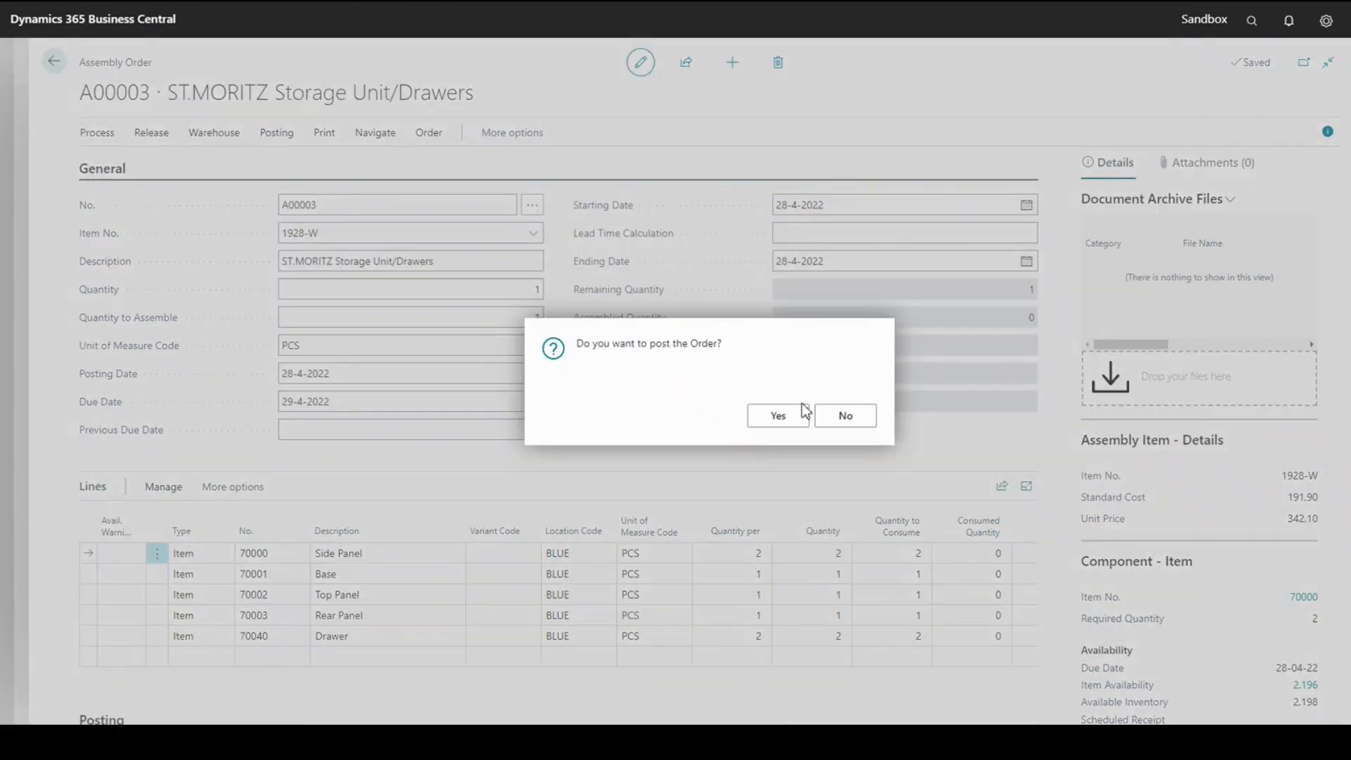
left_click(778, 415)
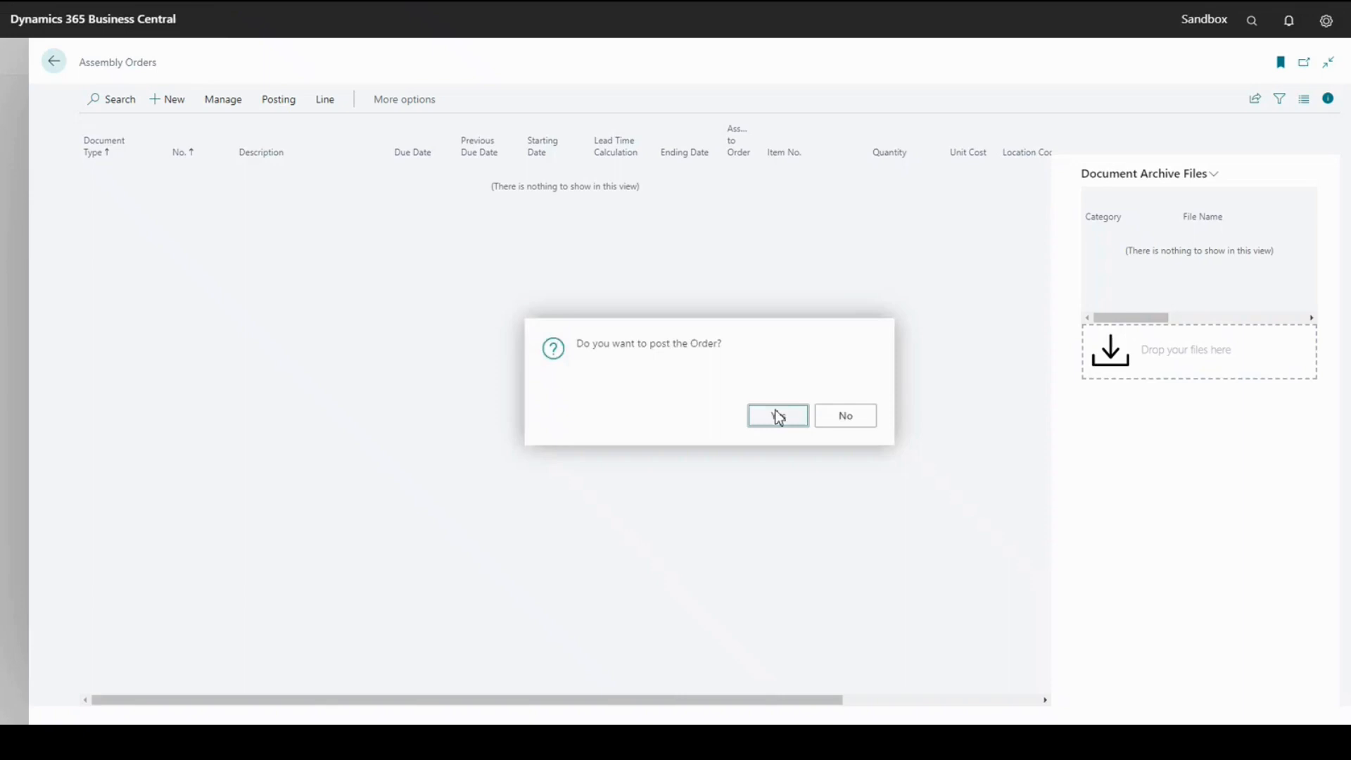
left_click(775, 416)
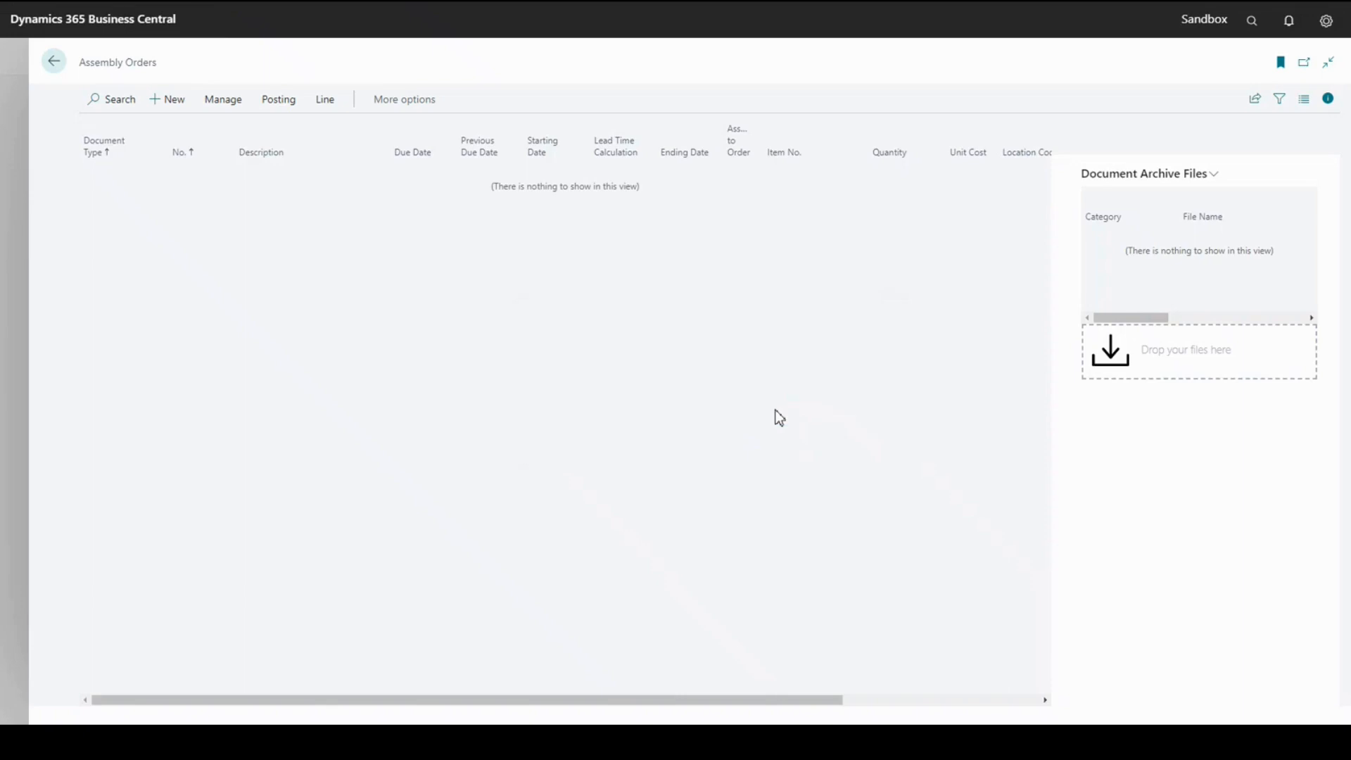
Reopen the Cost of Retail view of the Chart of Accounts to compare the Assembly consumption and Inventory Adjmt., Raw Mat. balances
left_click(52, 70)
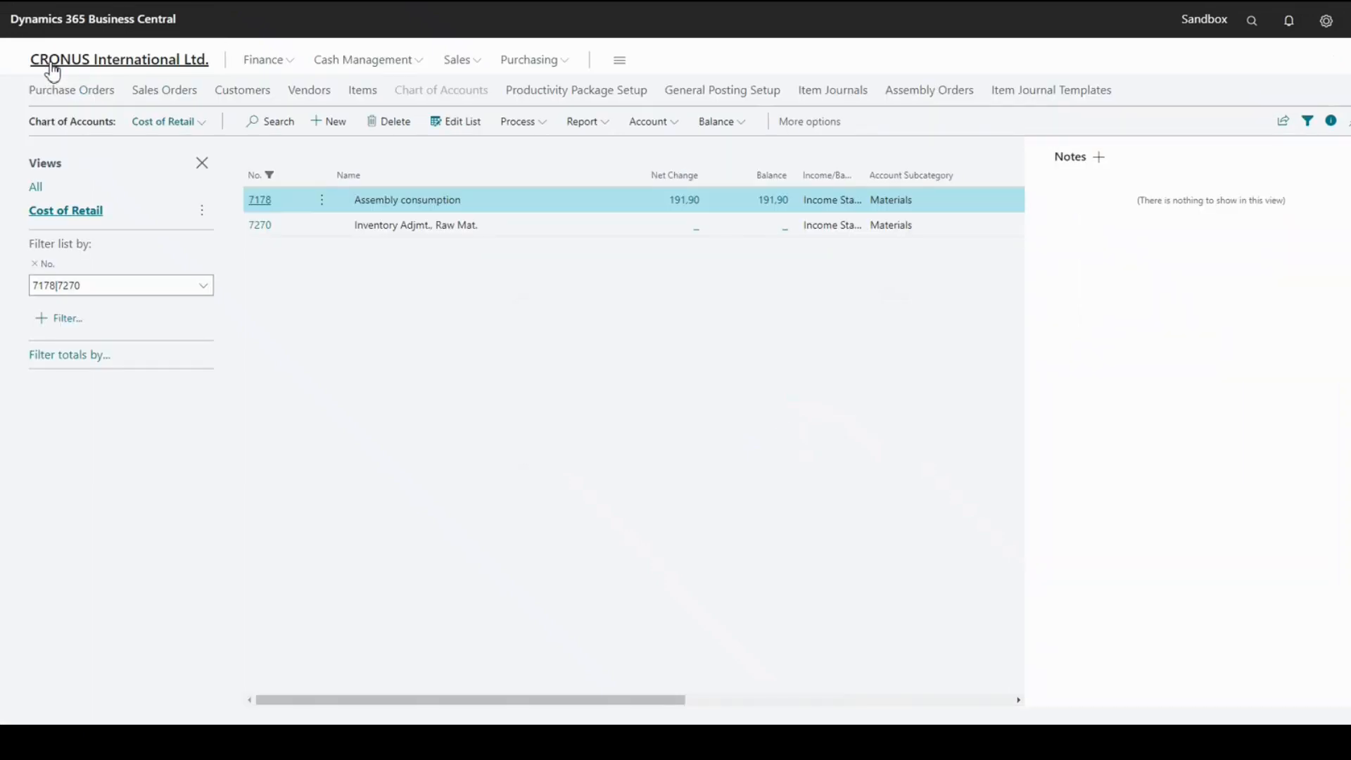
left_click(48, 66)
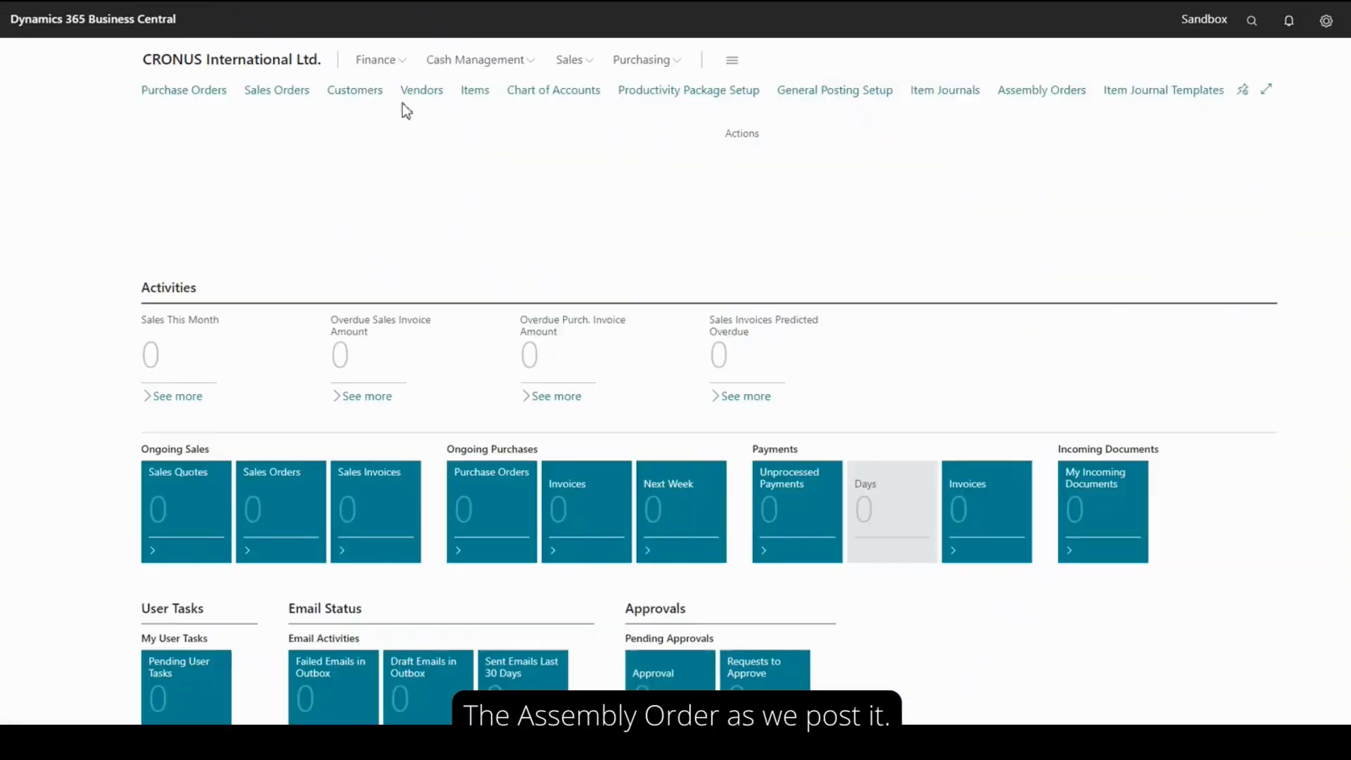
left_click(529, 93)
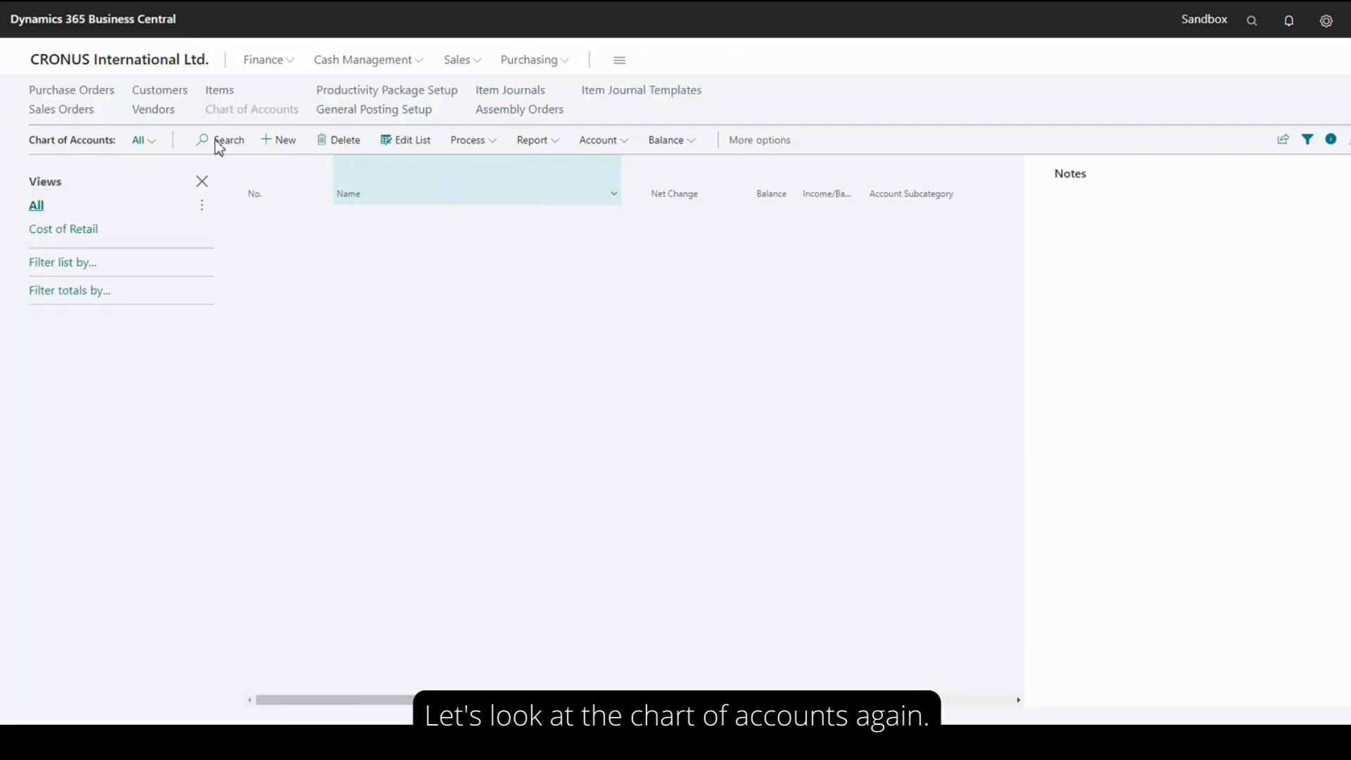
left_click(77, 236)
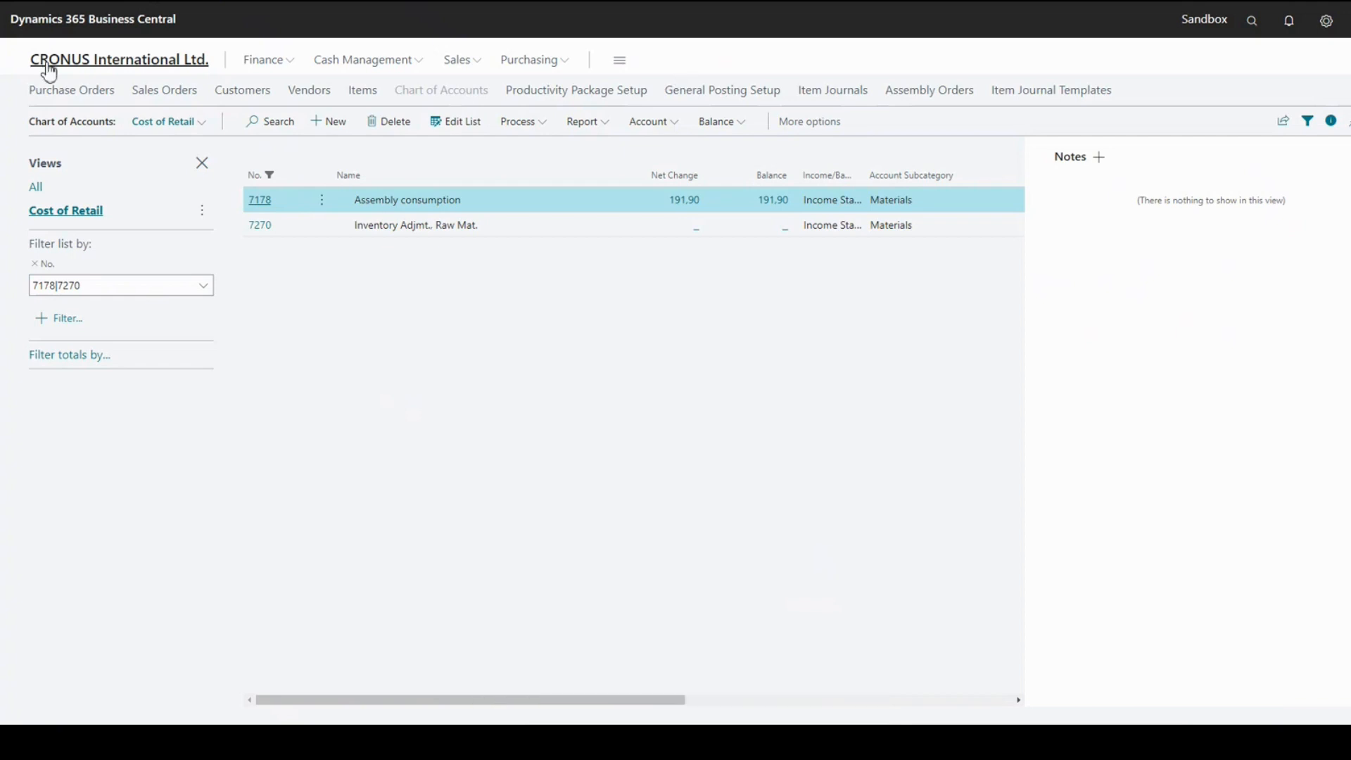
Check the default business posting groups for production and transfer orders in Productivity Package Setup, and return to the home page
left_click(559, 99)
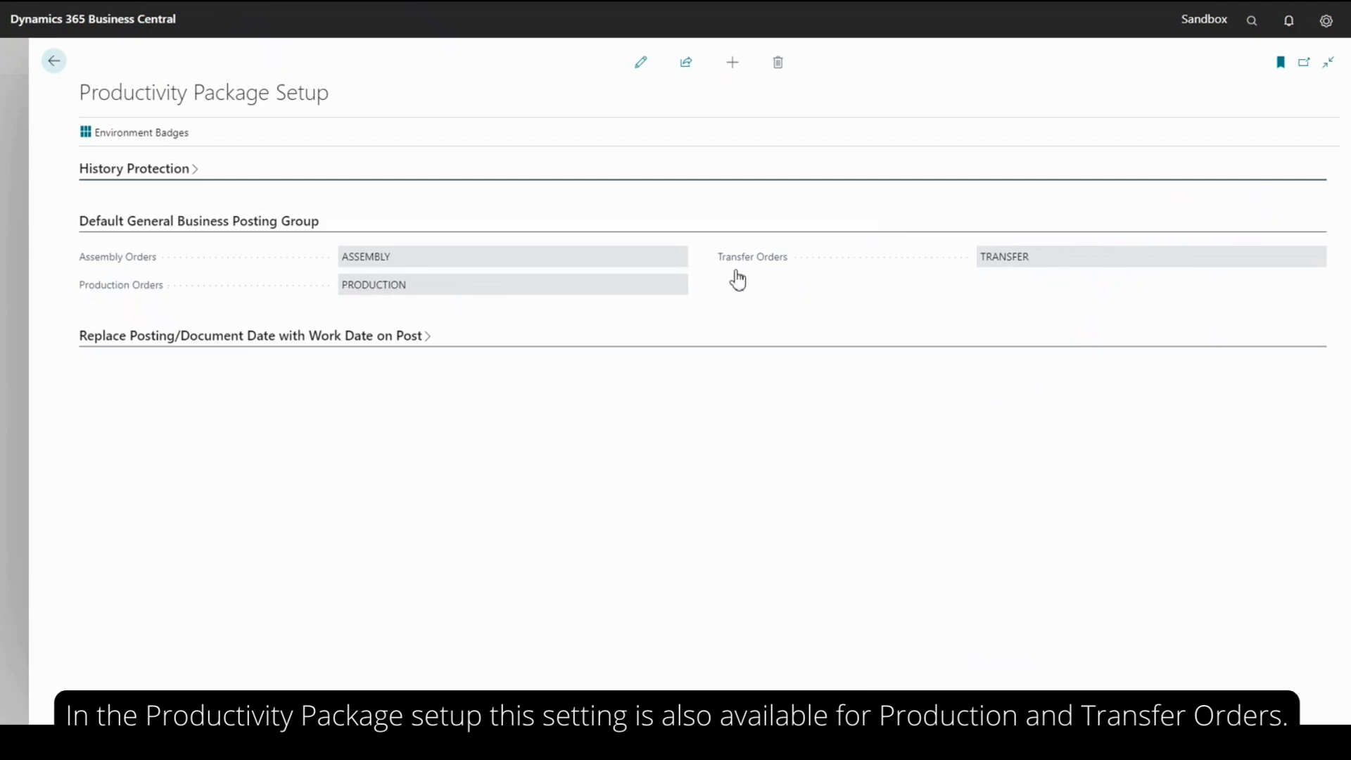
left_click(56, 62)
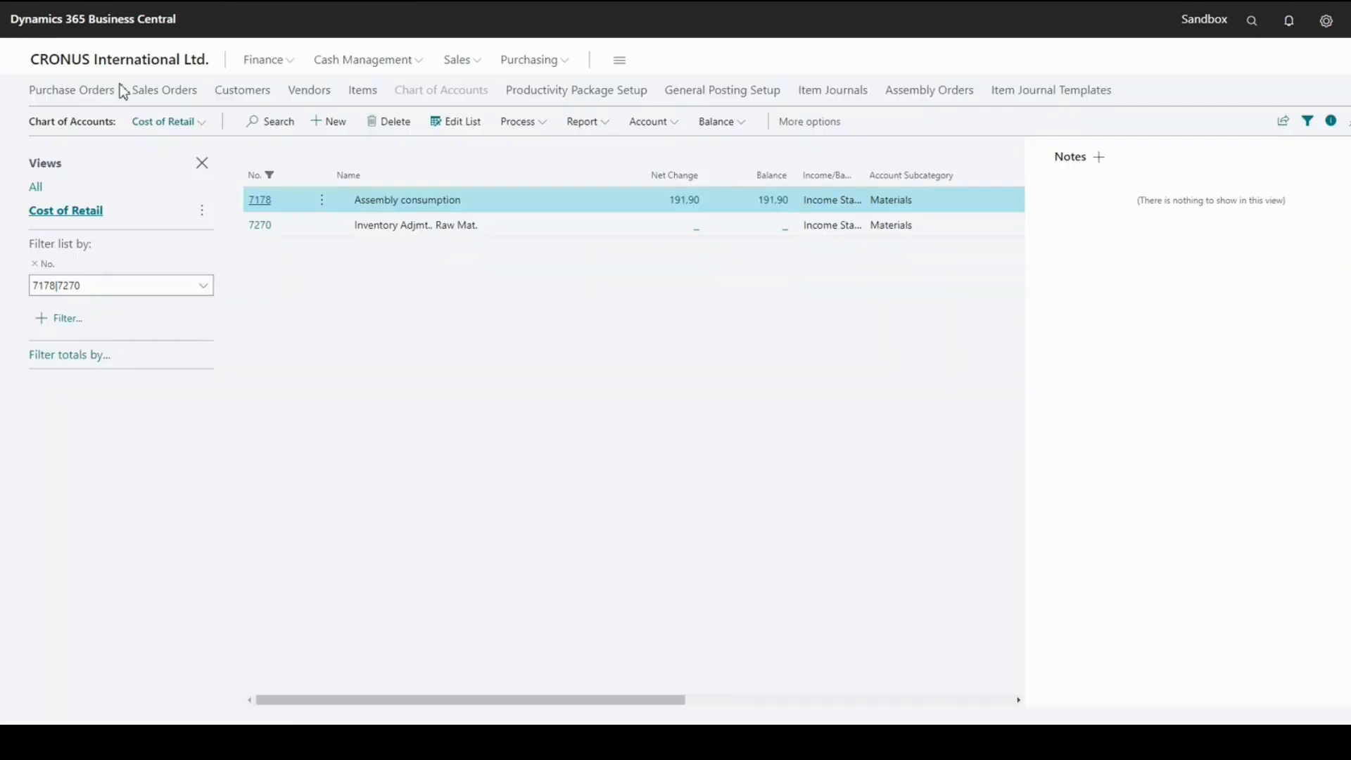
left_click(133, 58)
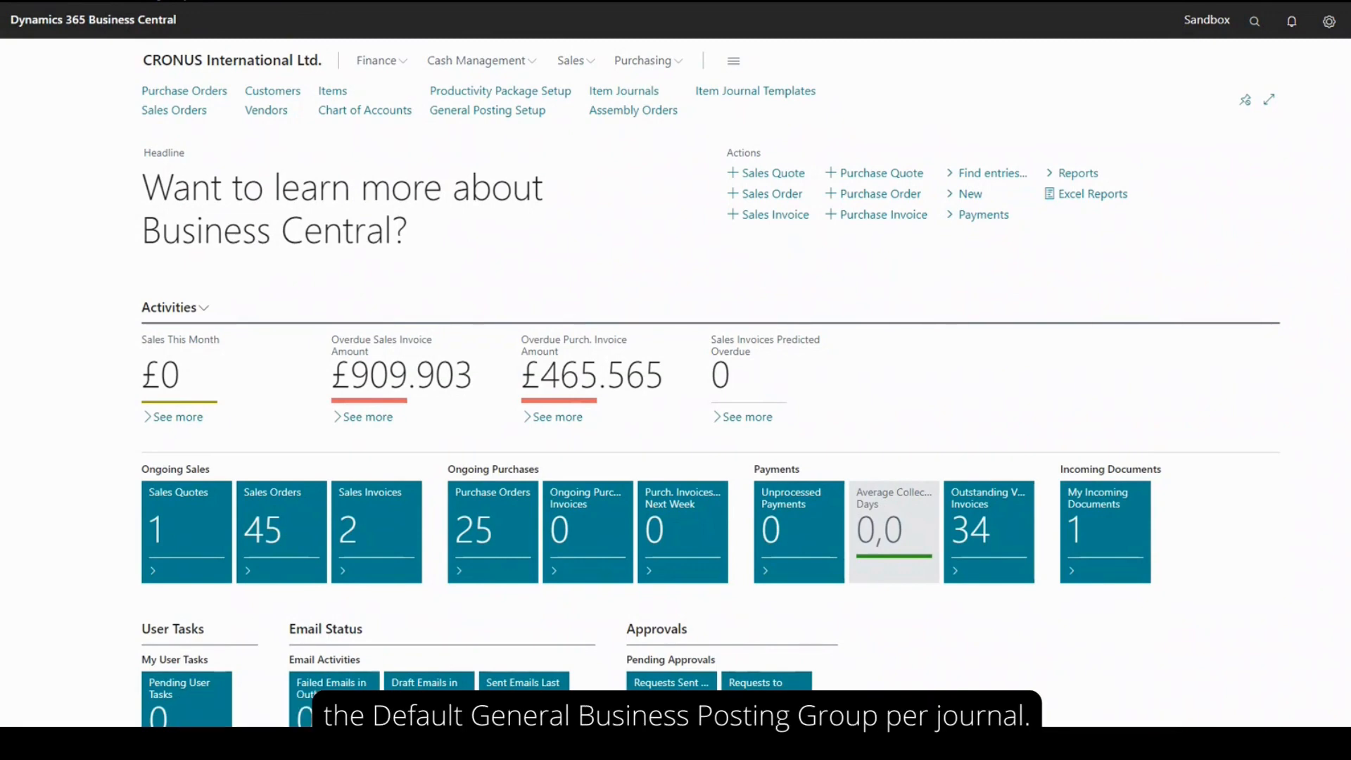
From the ITEM template in Item Journal Templates, open the general posting setup of ITEMINV and examine the RAW MAT inventory adjustment account
left_click(790, 93)
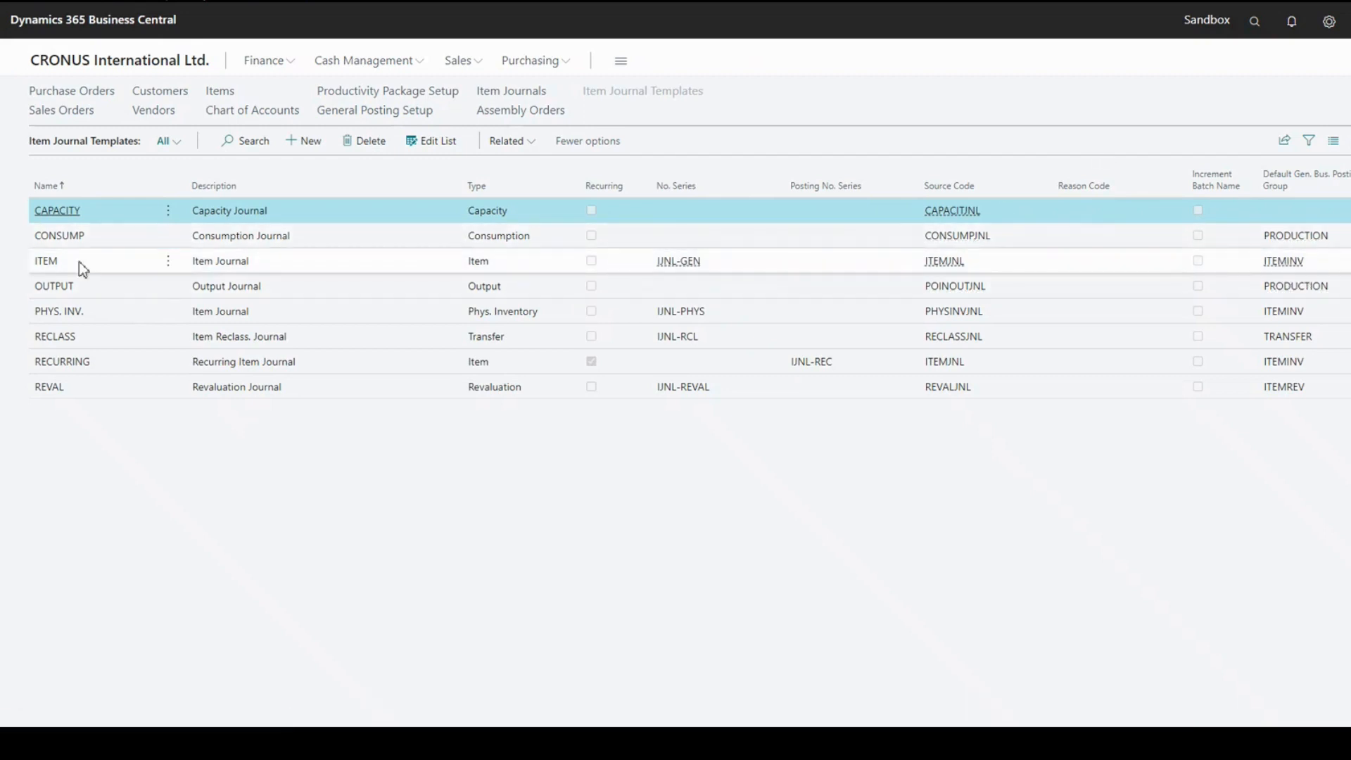
left_click(159, 267)
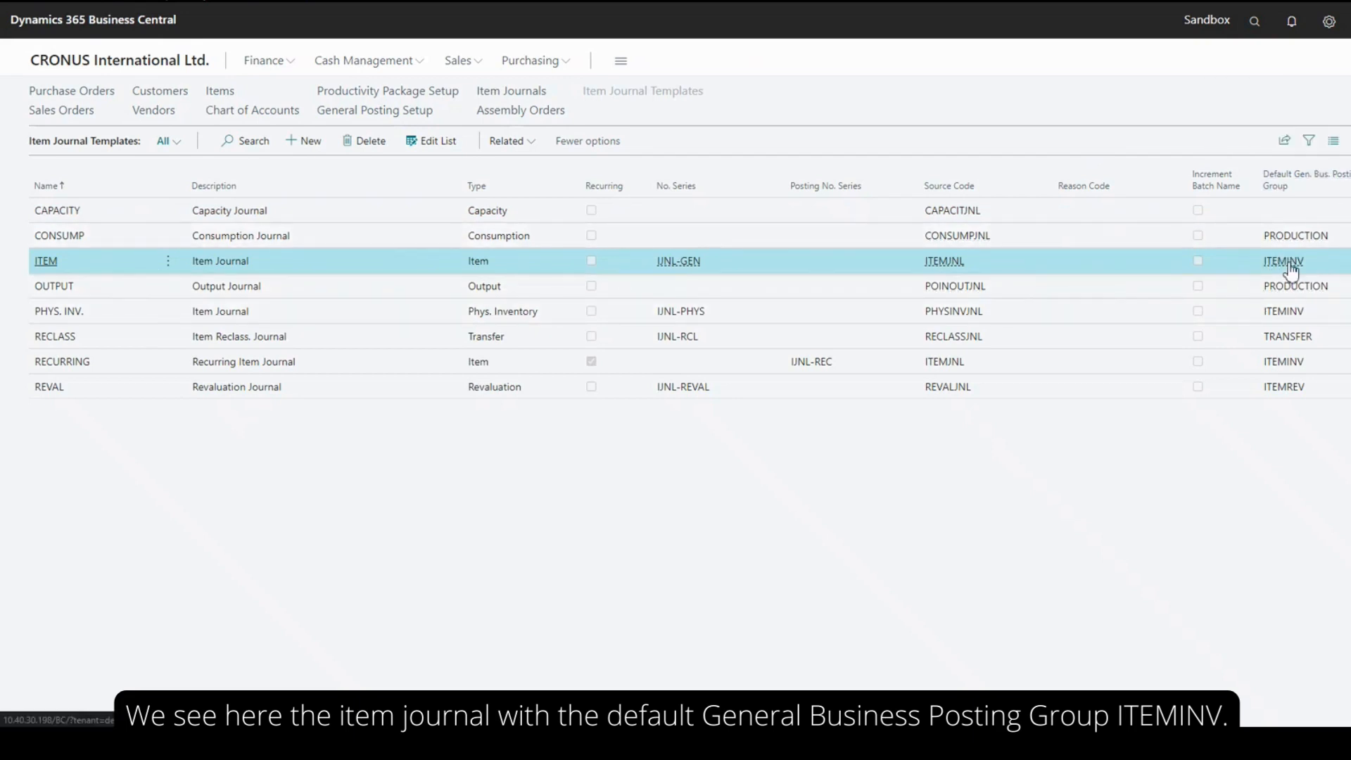
mouse_move(1291, 271)
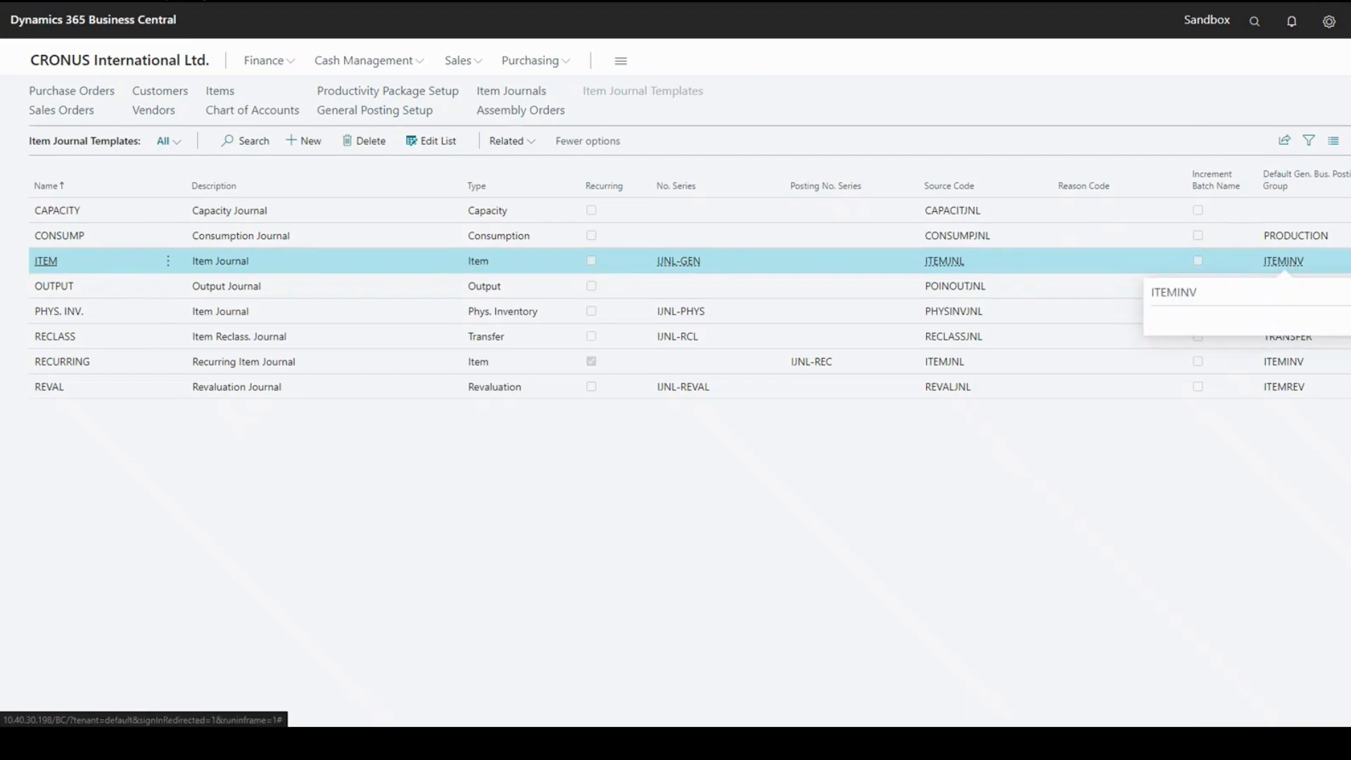
left_click(1283, 261)
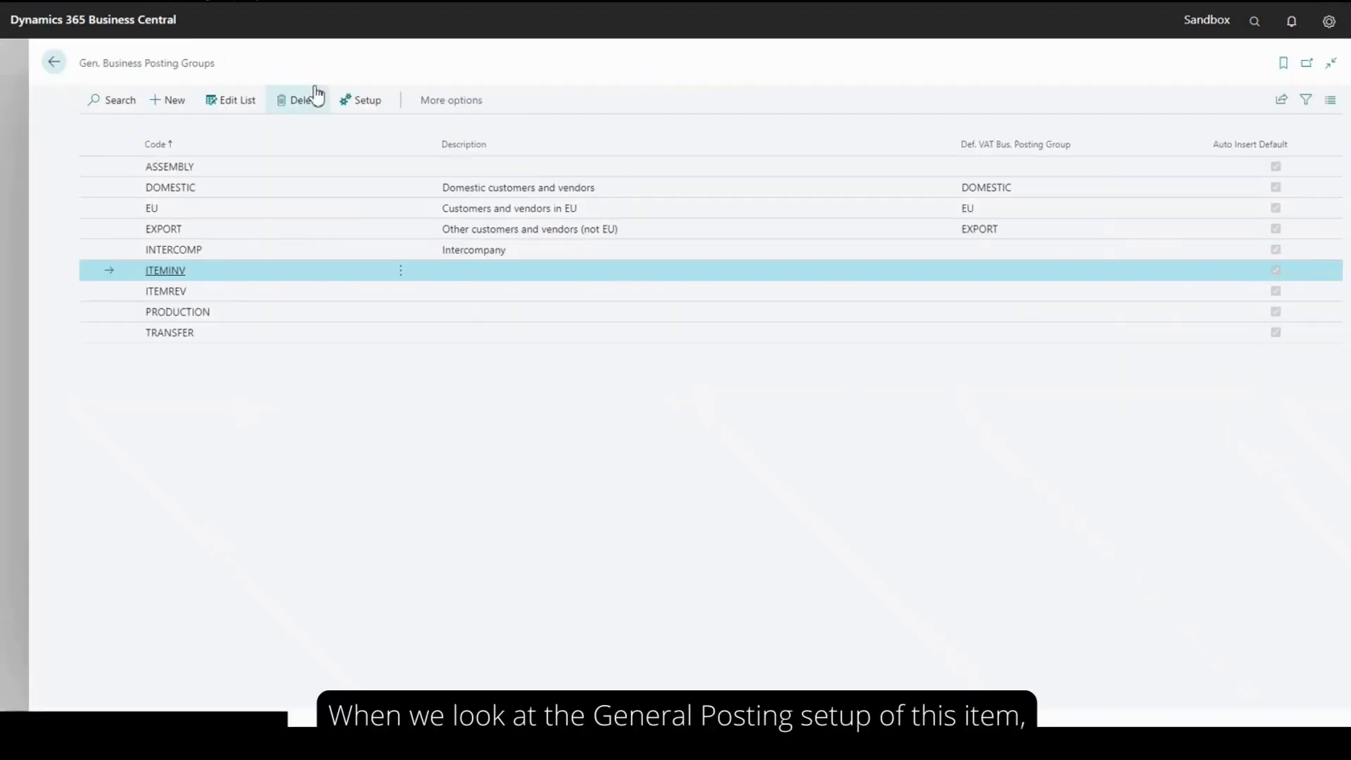
left_click(362, 106)
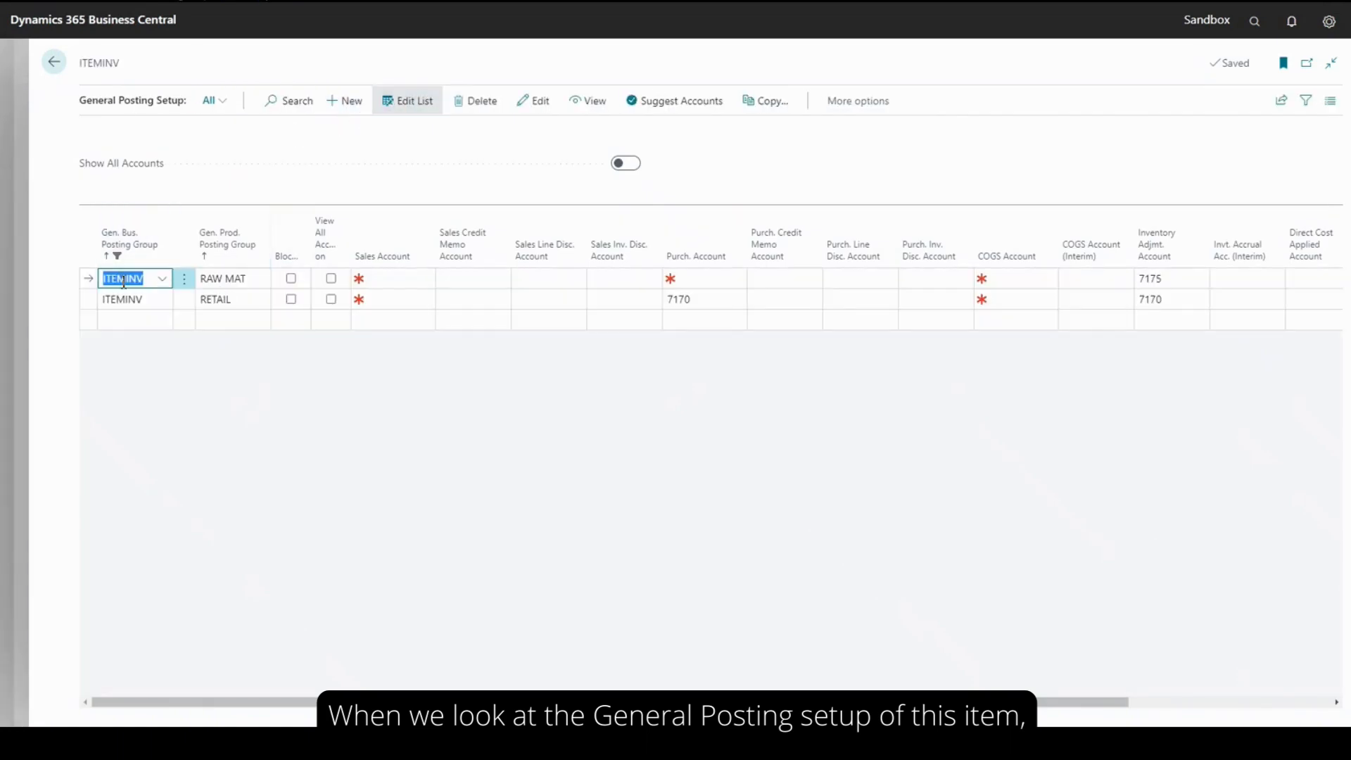
left_click(233, 279)
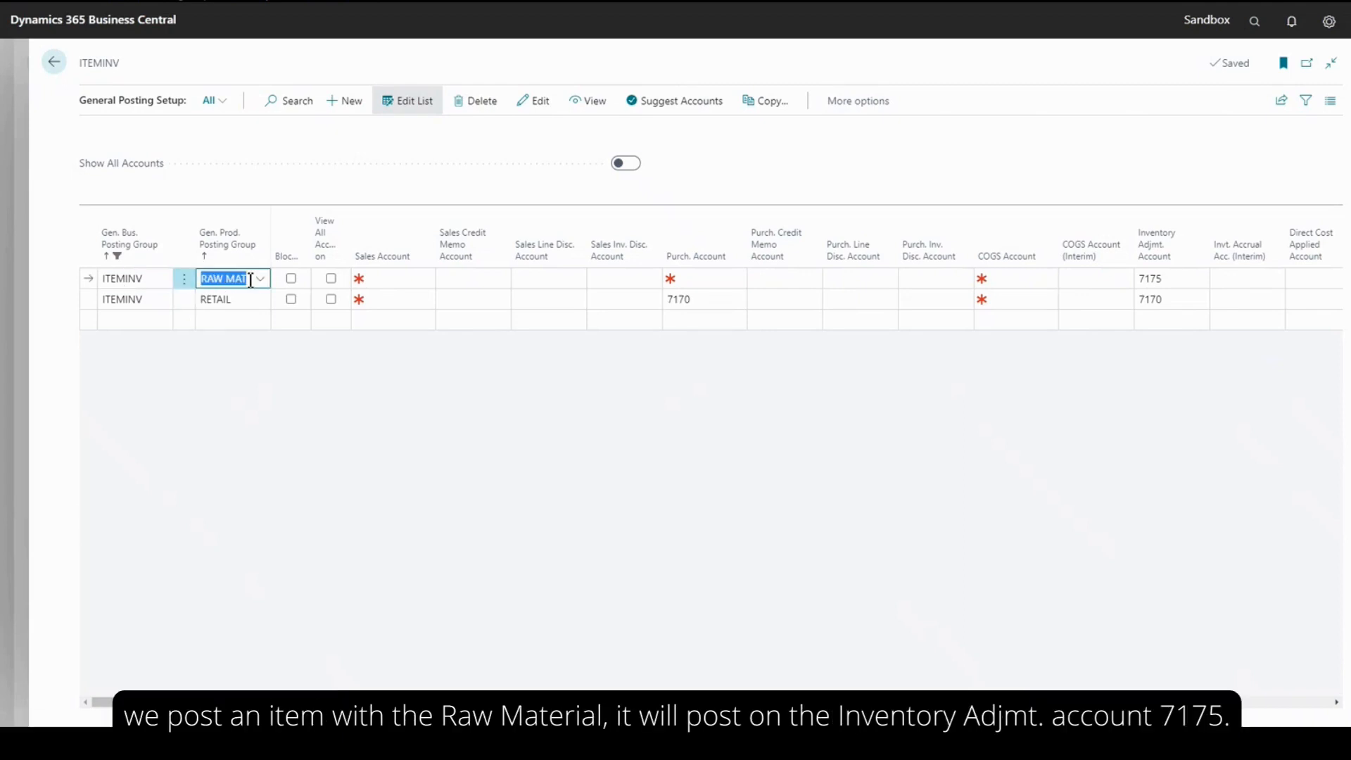
left_click(1165, 277)
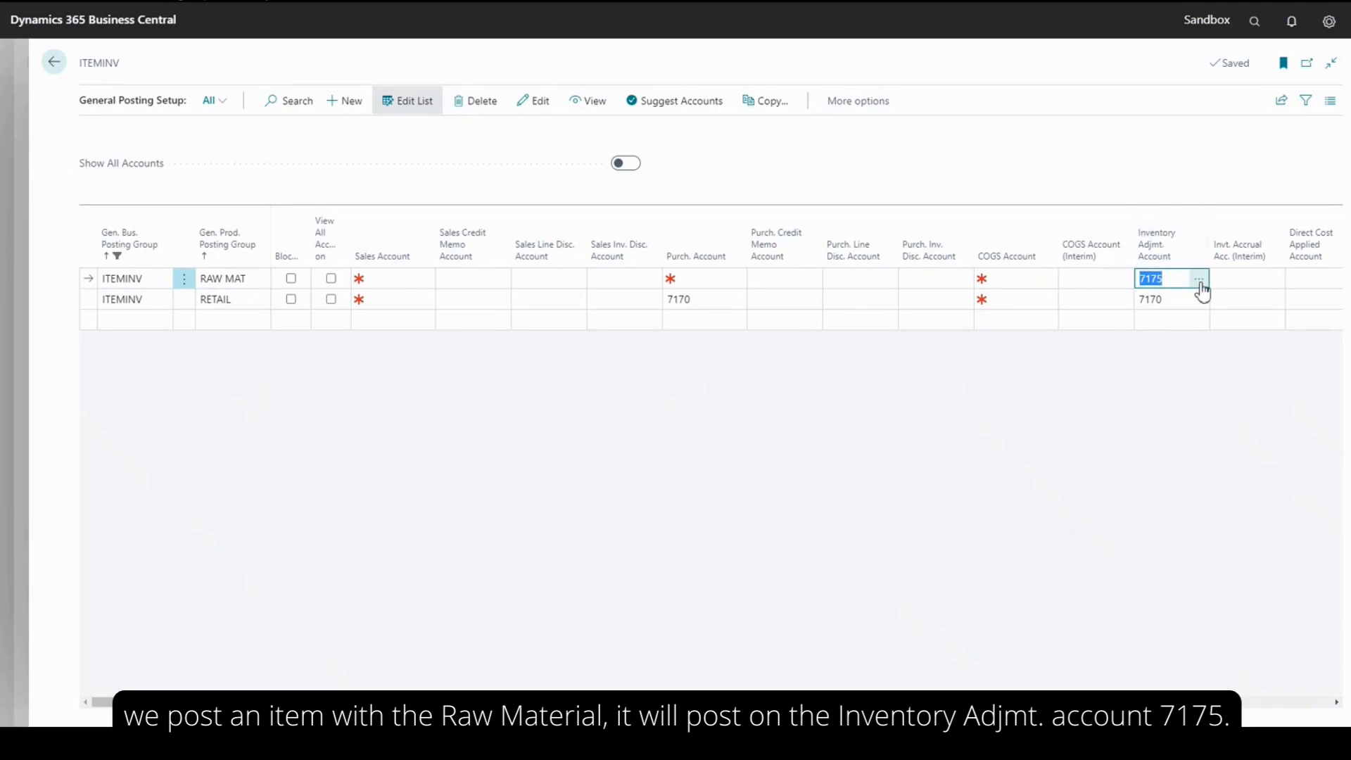
left_click(1200, 281)
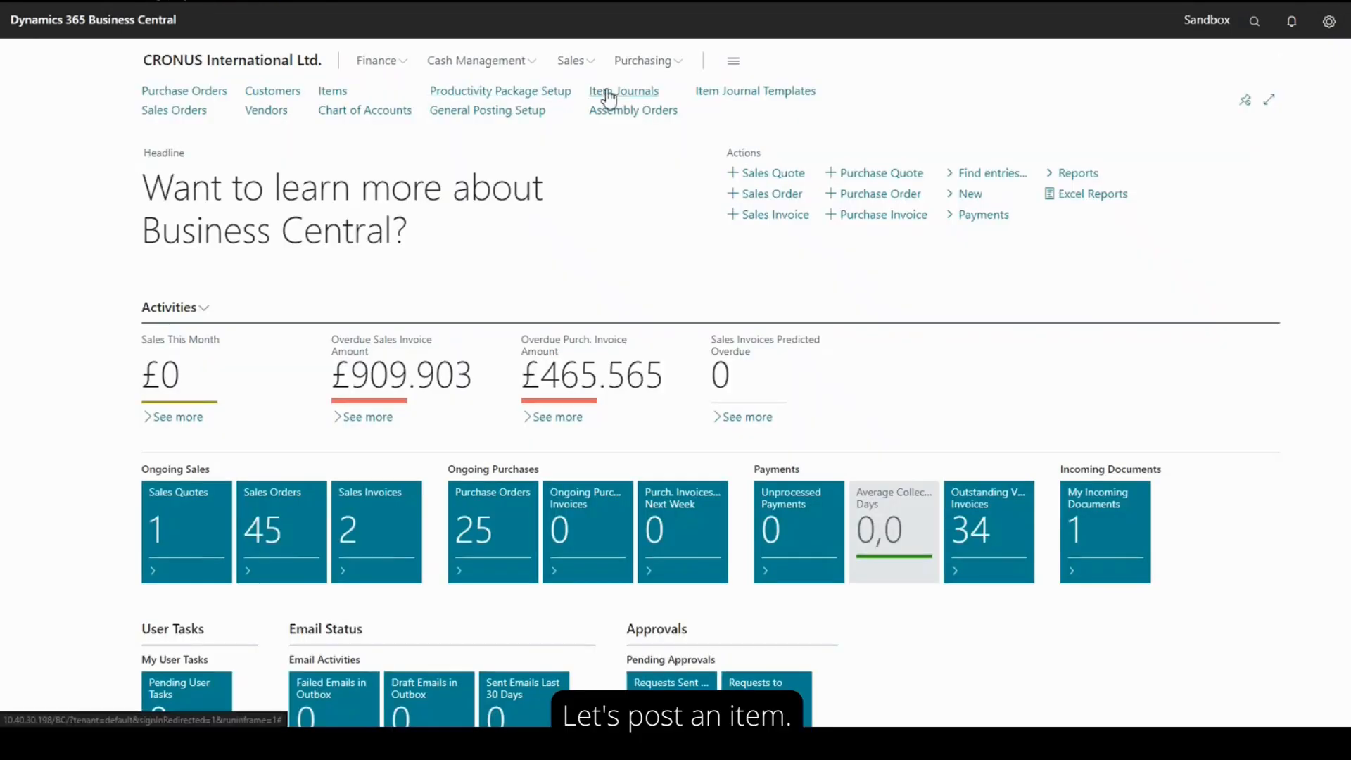
Open the Side Panel item card from the DEFAULT item journal batch and check its general product posting group
left_click(610, 97)
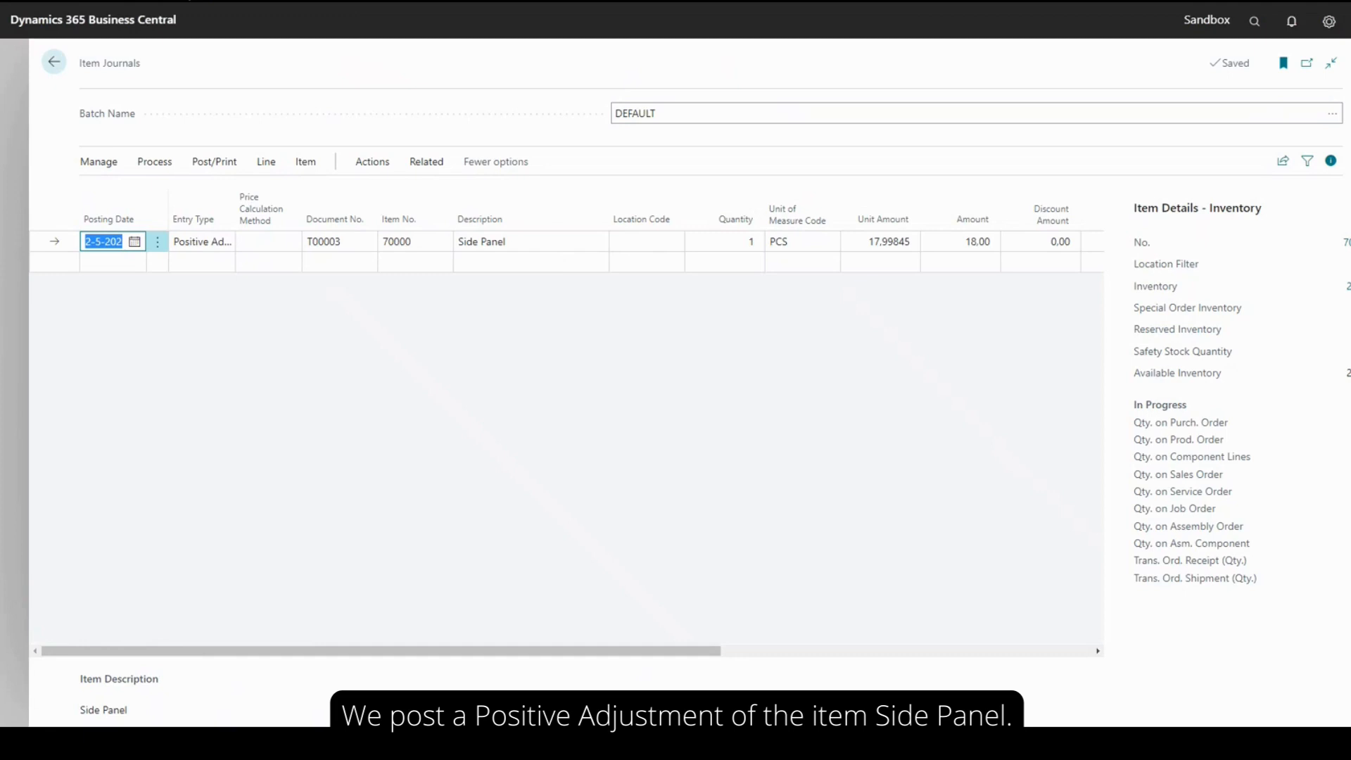
left_click(1346, 242)
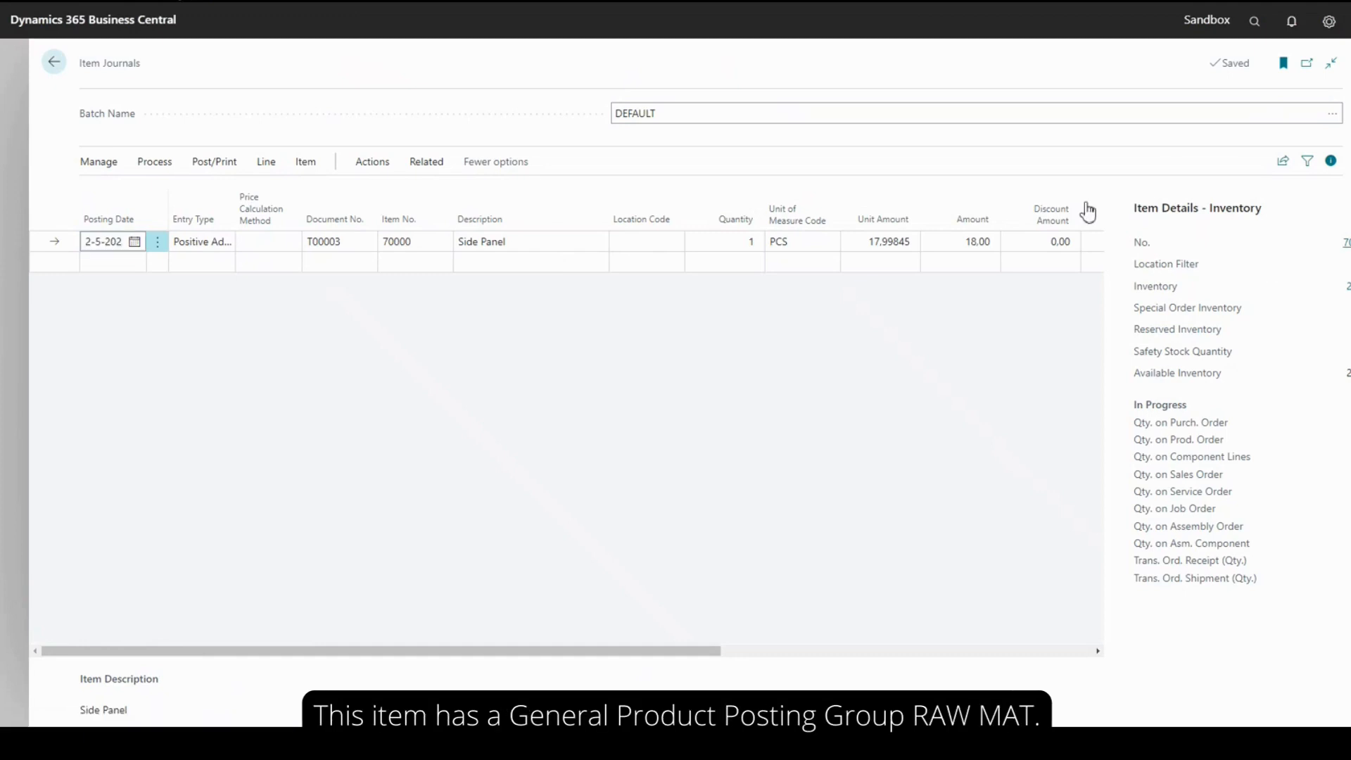
scroll(826, 386, "down", 1)
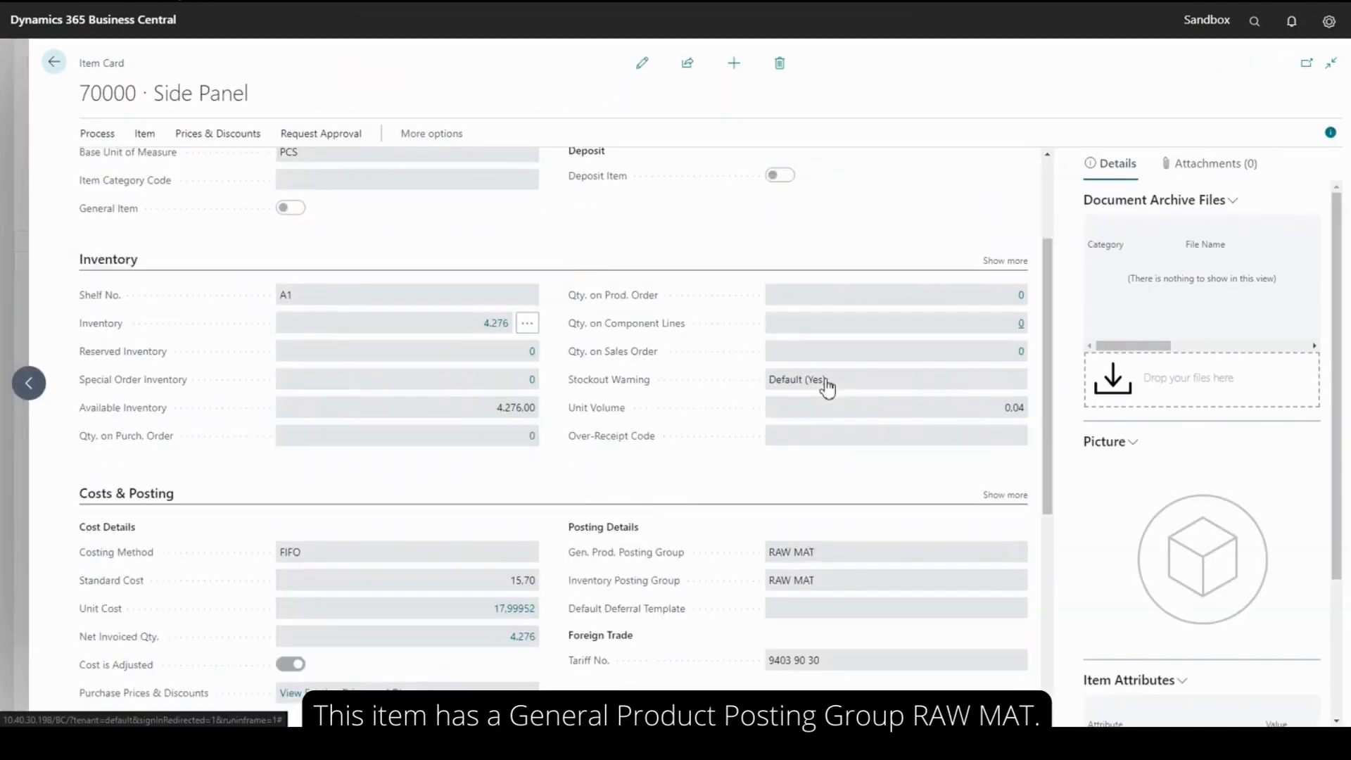
scroll(827, 386, "down", 1)
scroll(746, 450, "up", 1)
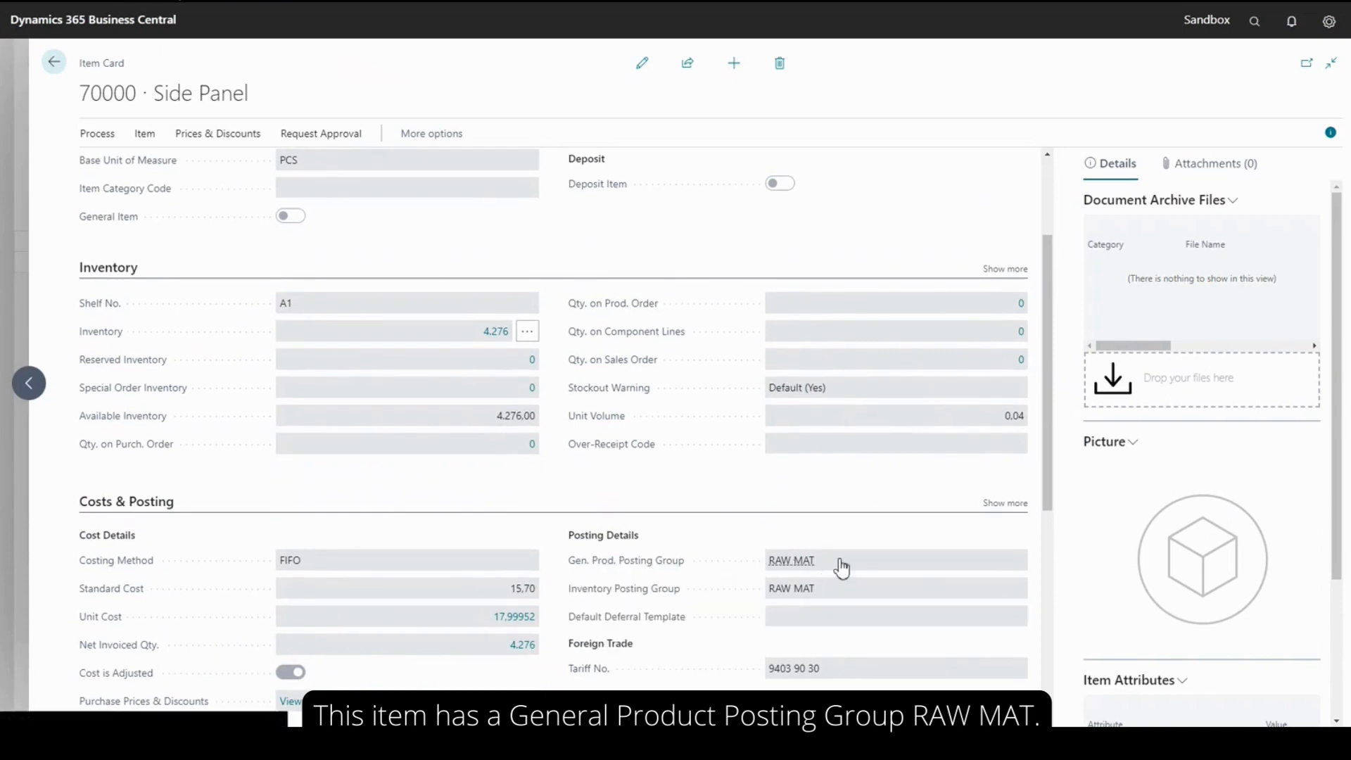
Post the Side Panel positive adjustment line in the DEFAULT item journal batch and return to the home page
key("Escape")
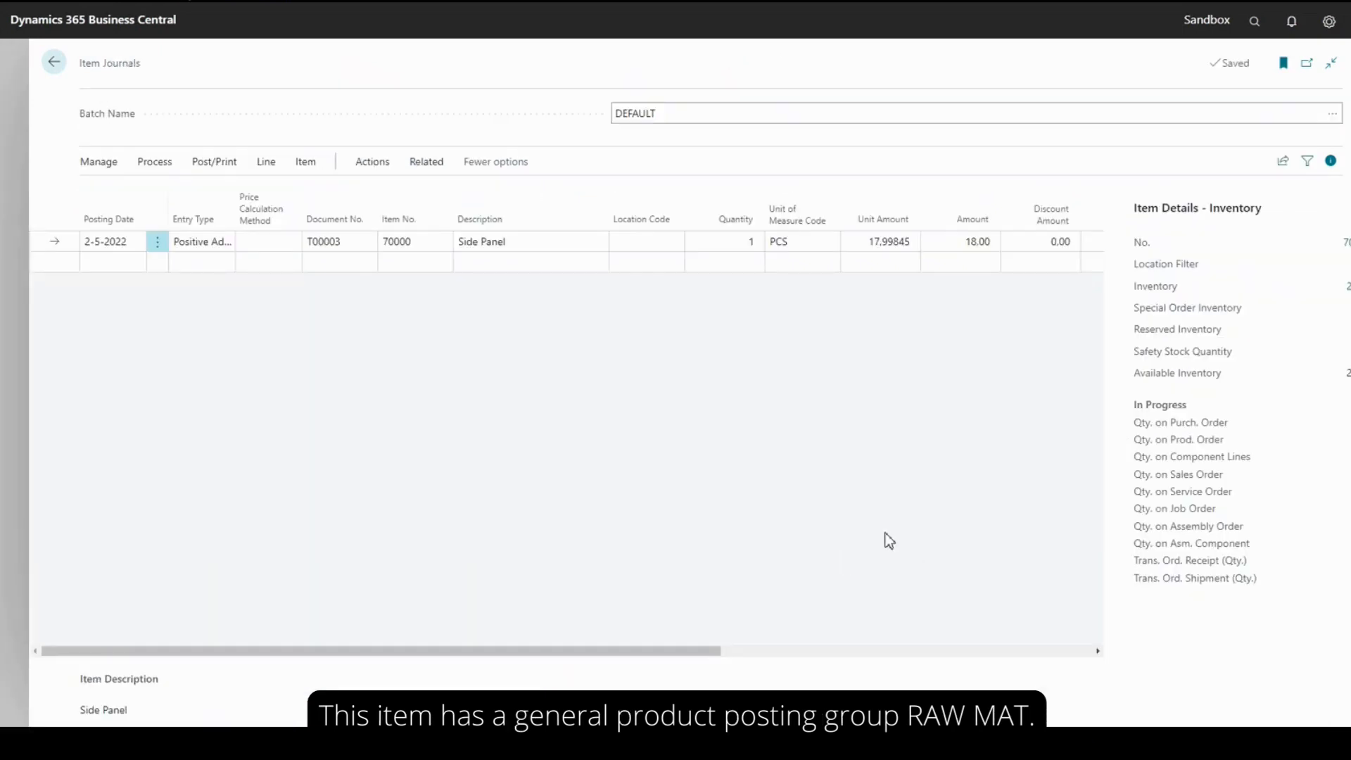
left_click(227, 166)
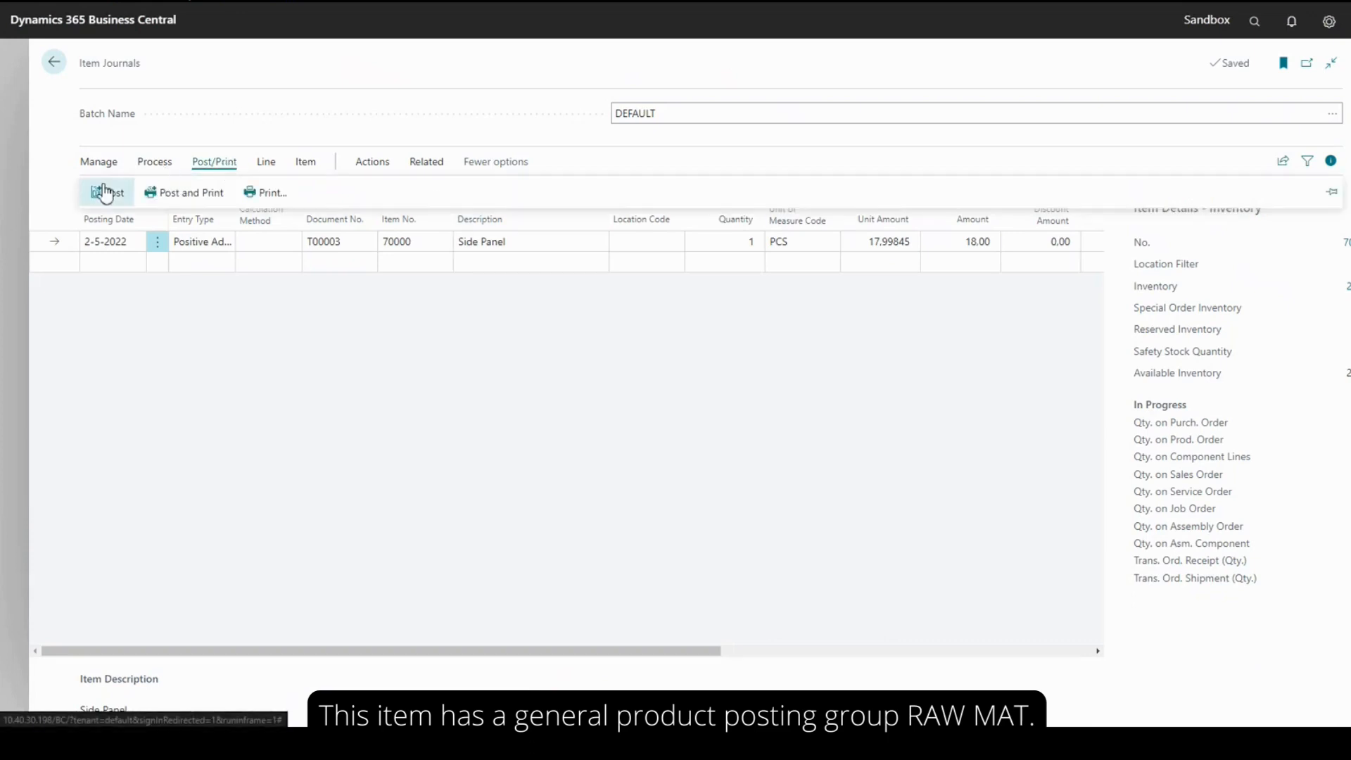
left_click(105, 193)
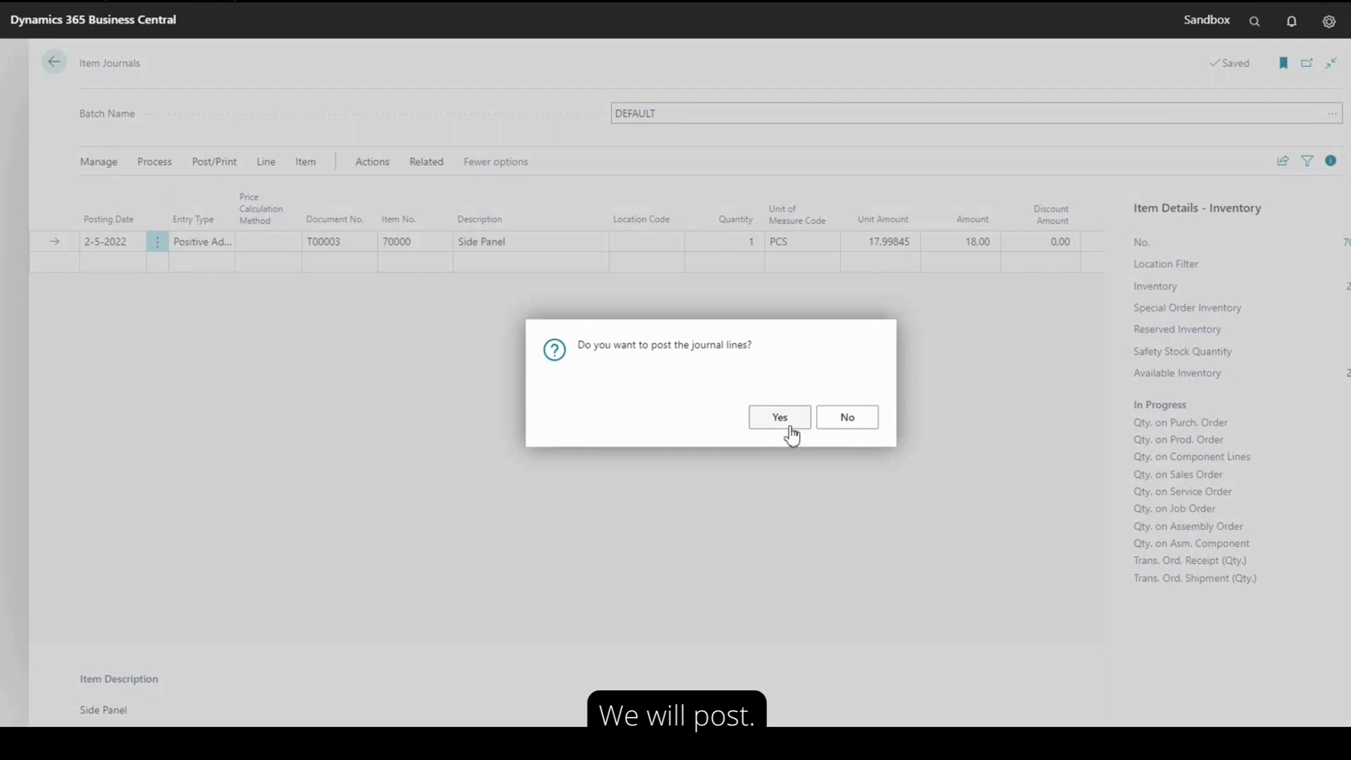
left_click(791, 427)
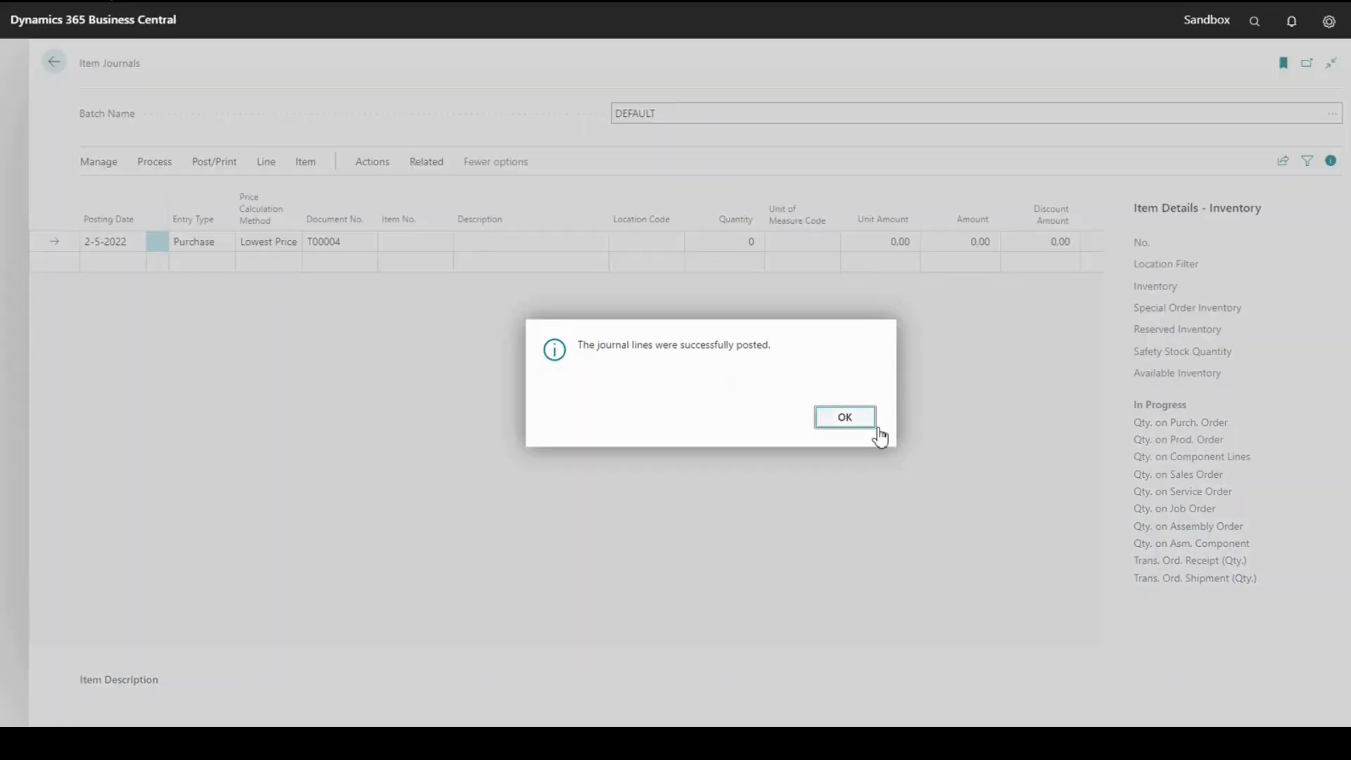
left_click(856, 419)
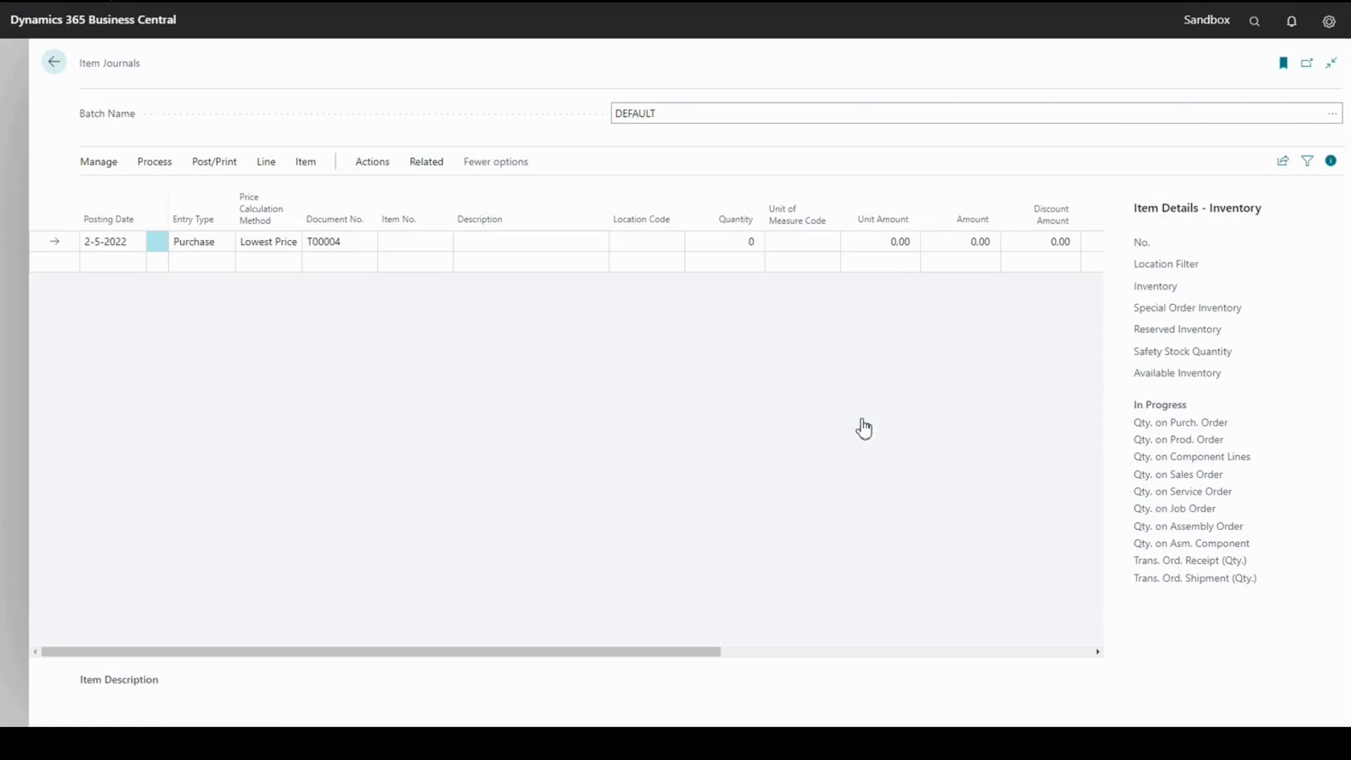
left_click(55, 64)
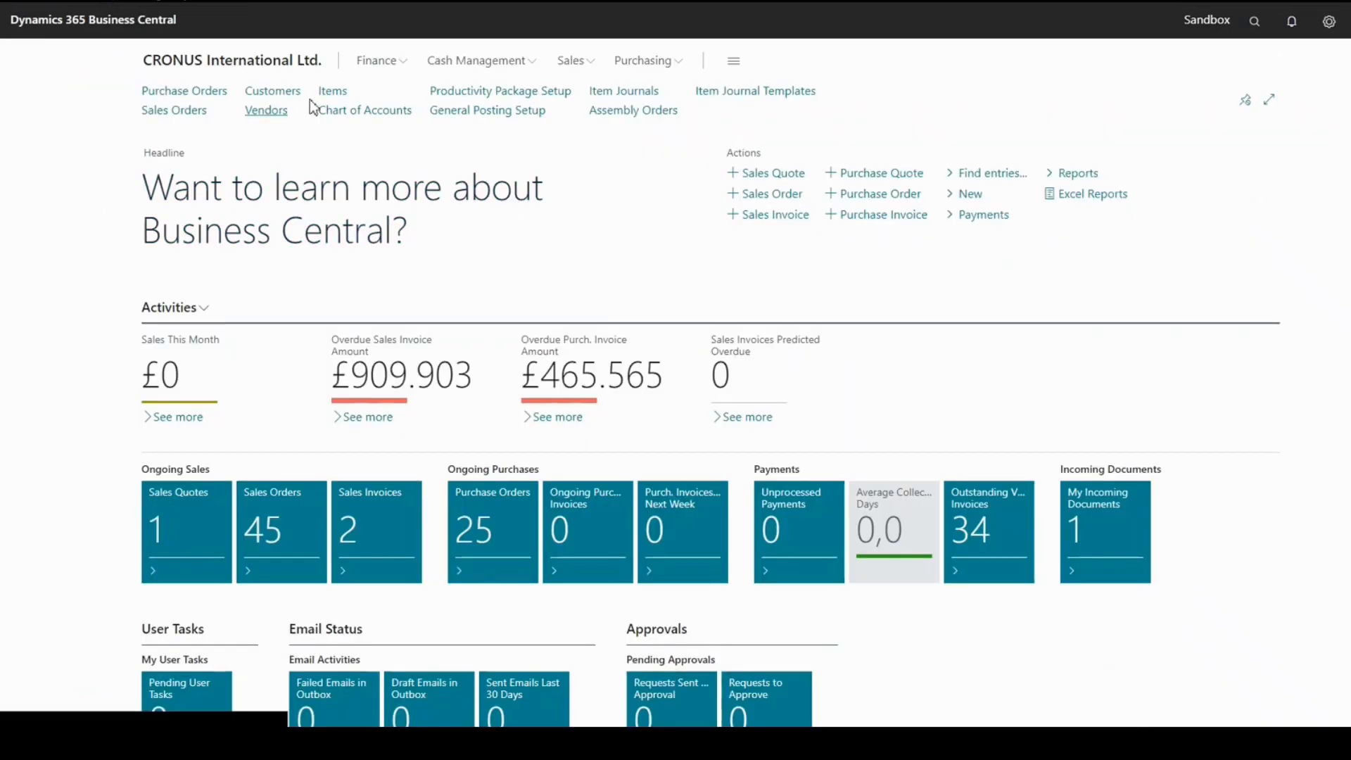
Find the Inventory Adjmt., Raw materials account in the Chart of Accounts and examine its ledger entry posted on 2-5-2022
left_click(365, 110)
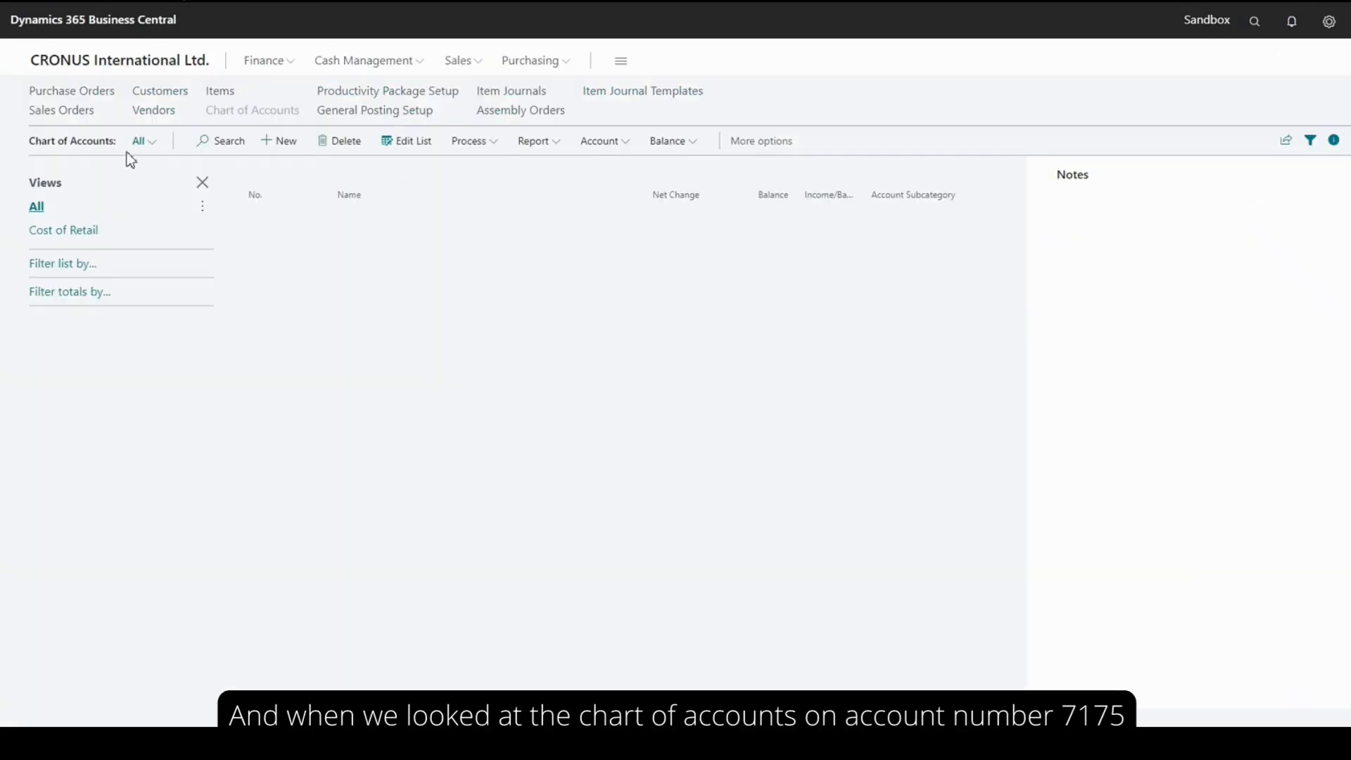
left_click(220, 140)
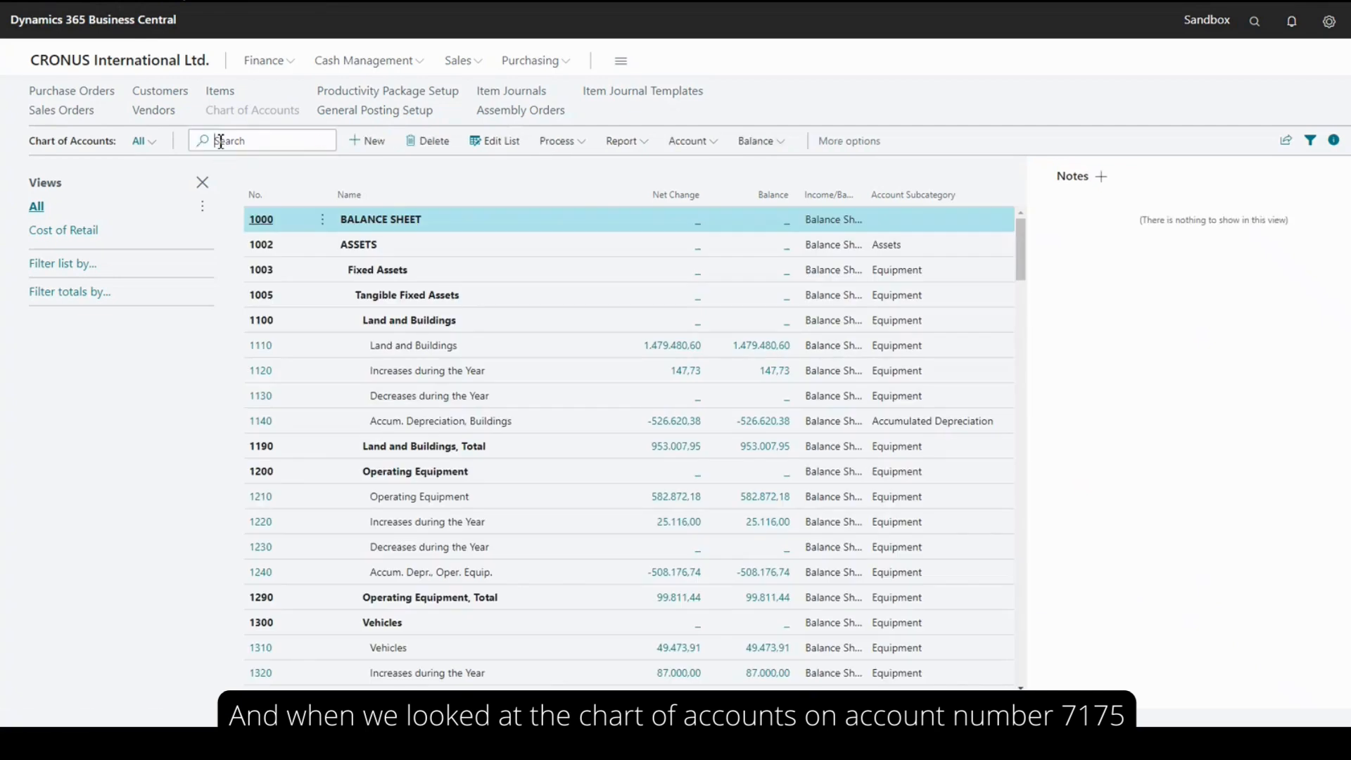
type("7175")
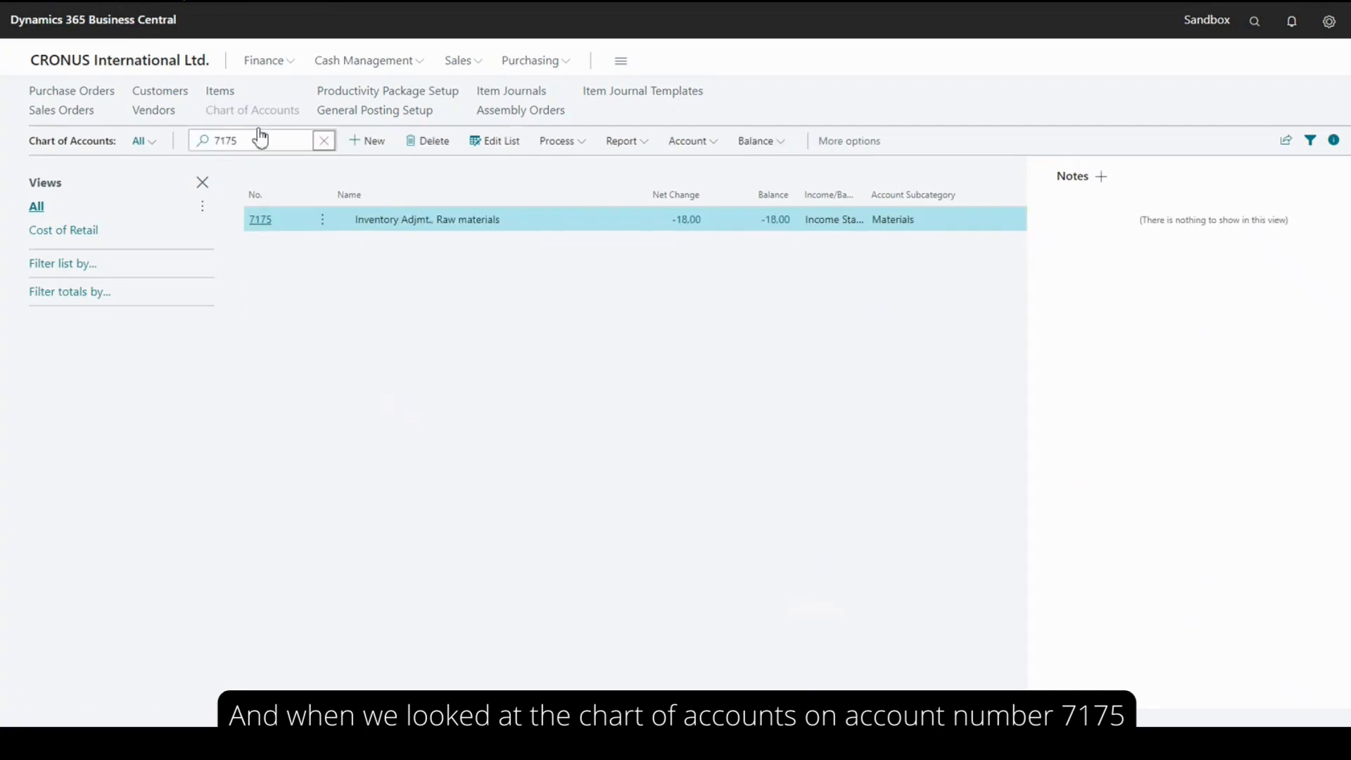
left_click(694, 223)
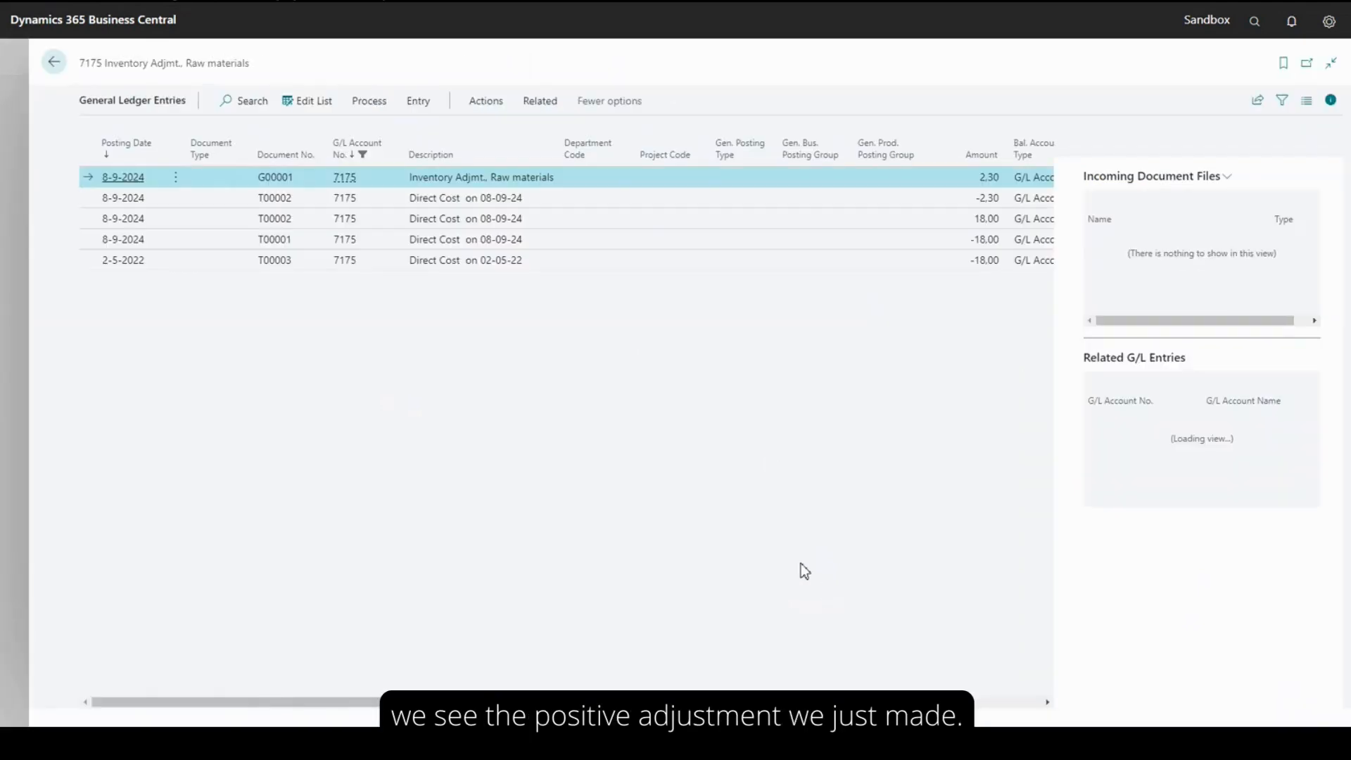
left_click(91, 264)
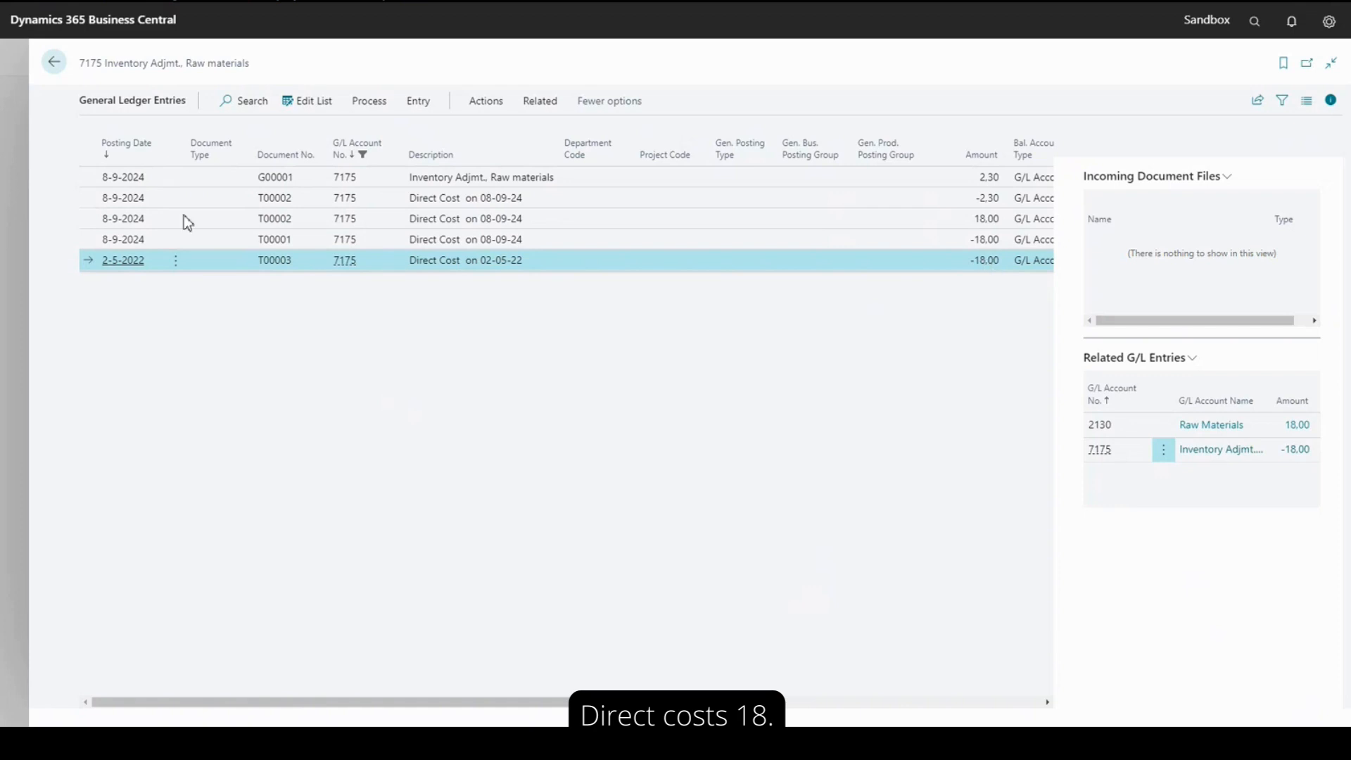
left_click(54, 64)
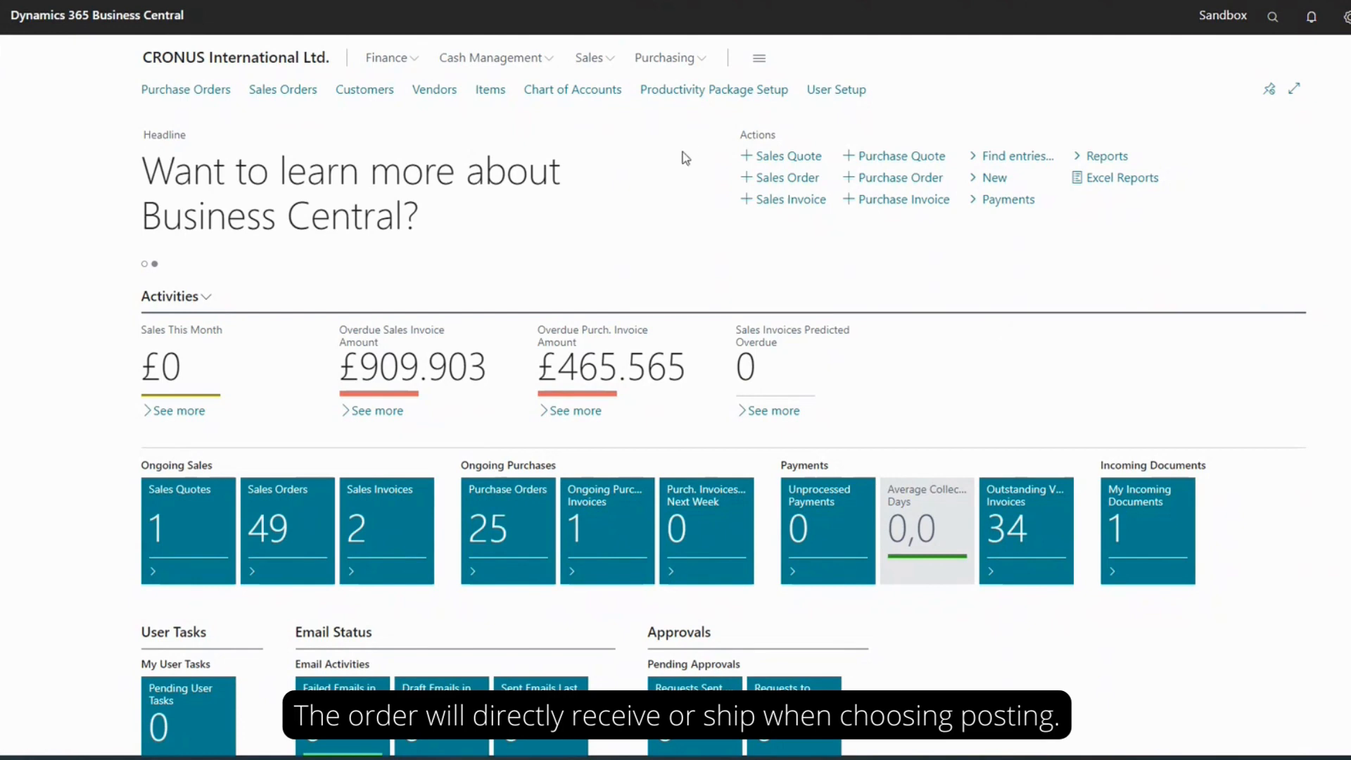
Open the latest The Cannon Group PLC sales order and check the available posting choices without posting it
scroll(431, 141, "down", 2)
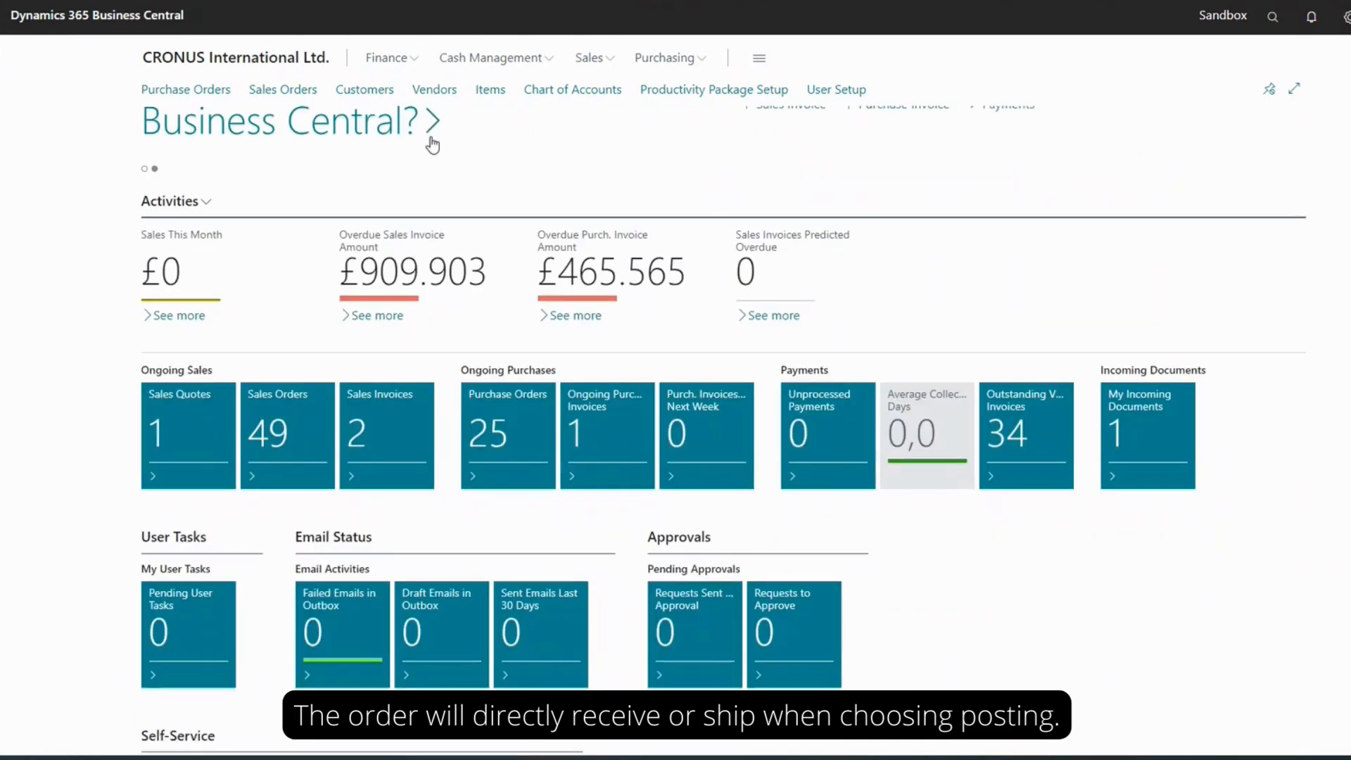
left_click(303, 99)
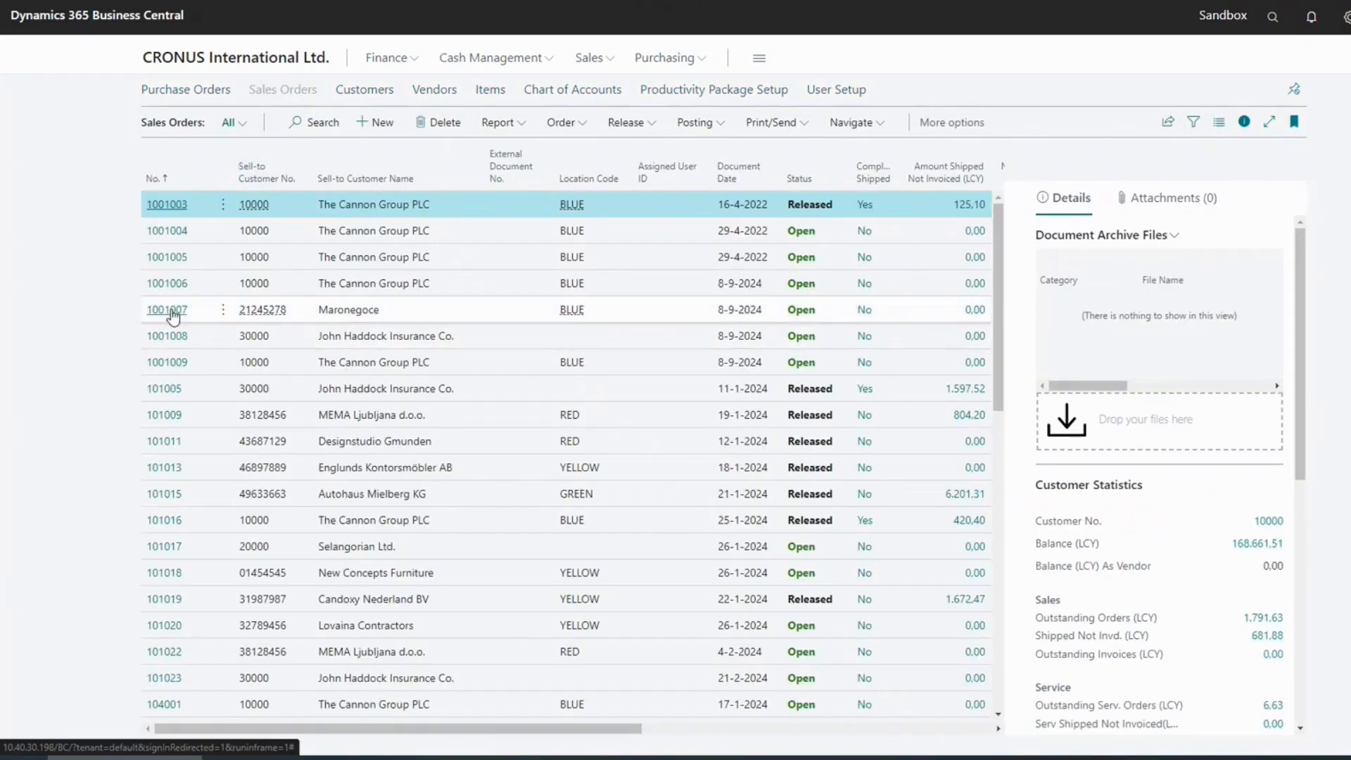
left_click(169, 364)
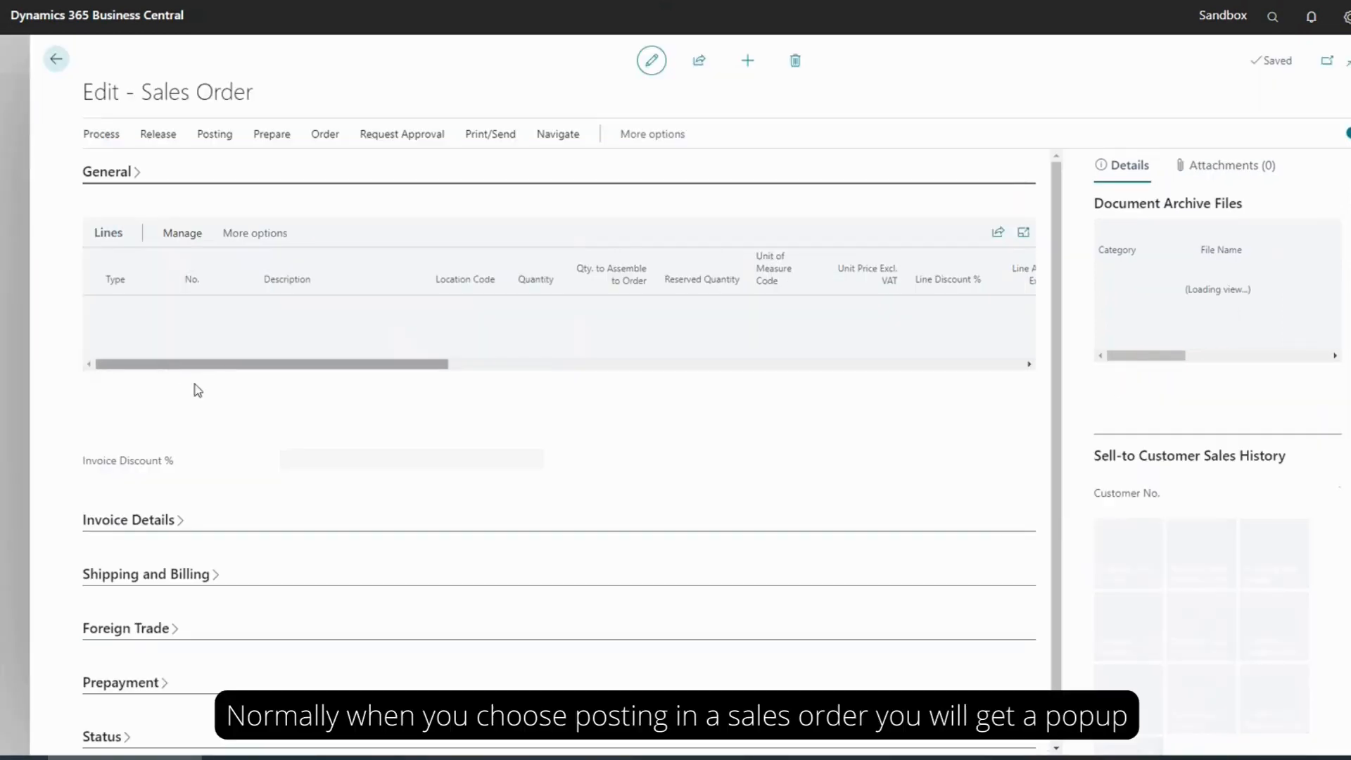
left_click(224, 137)
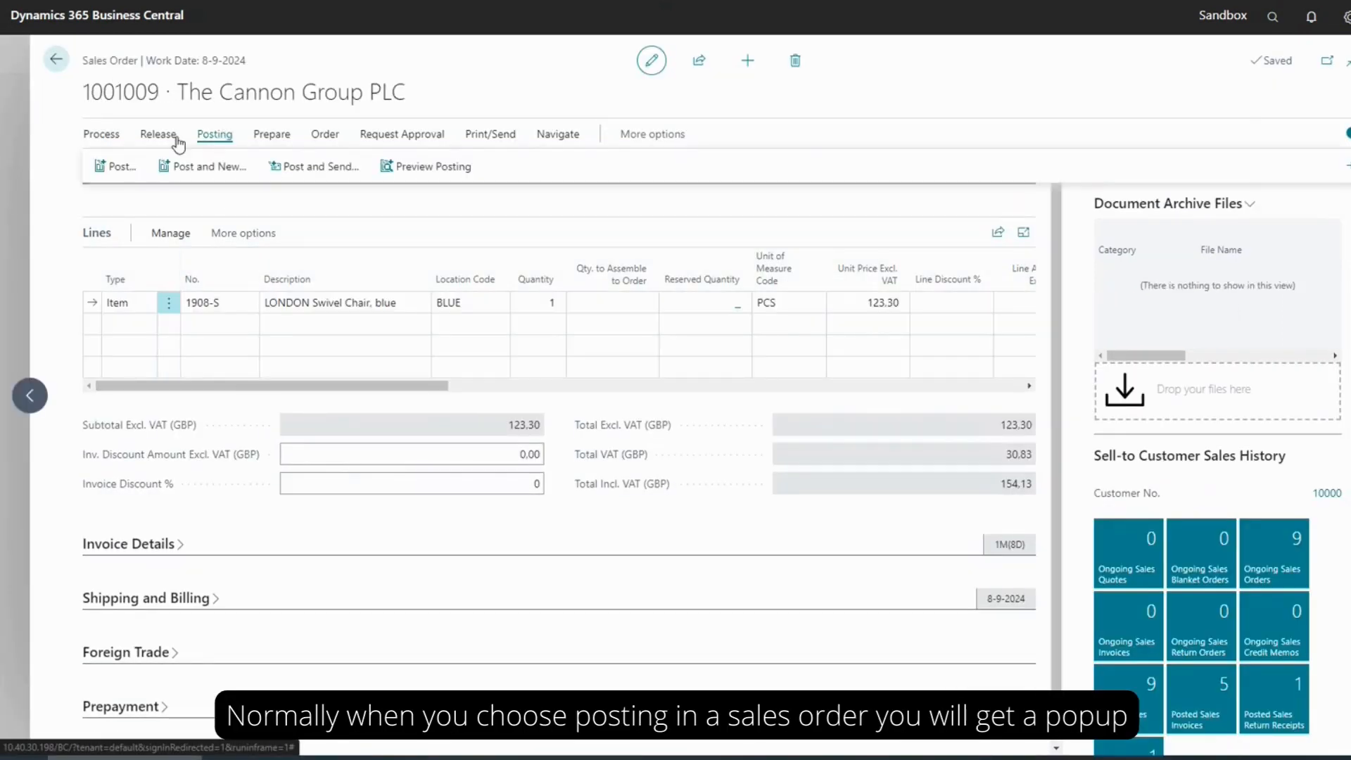
left_click(95, 171)
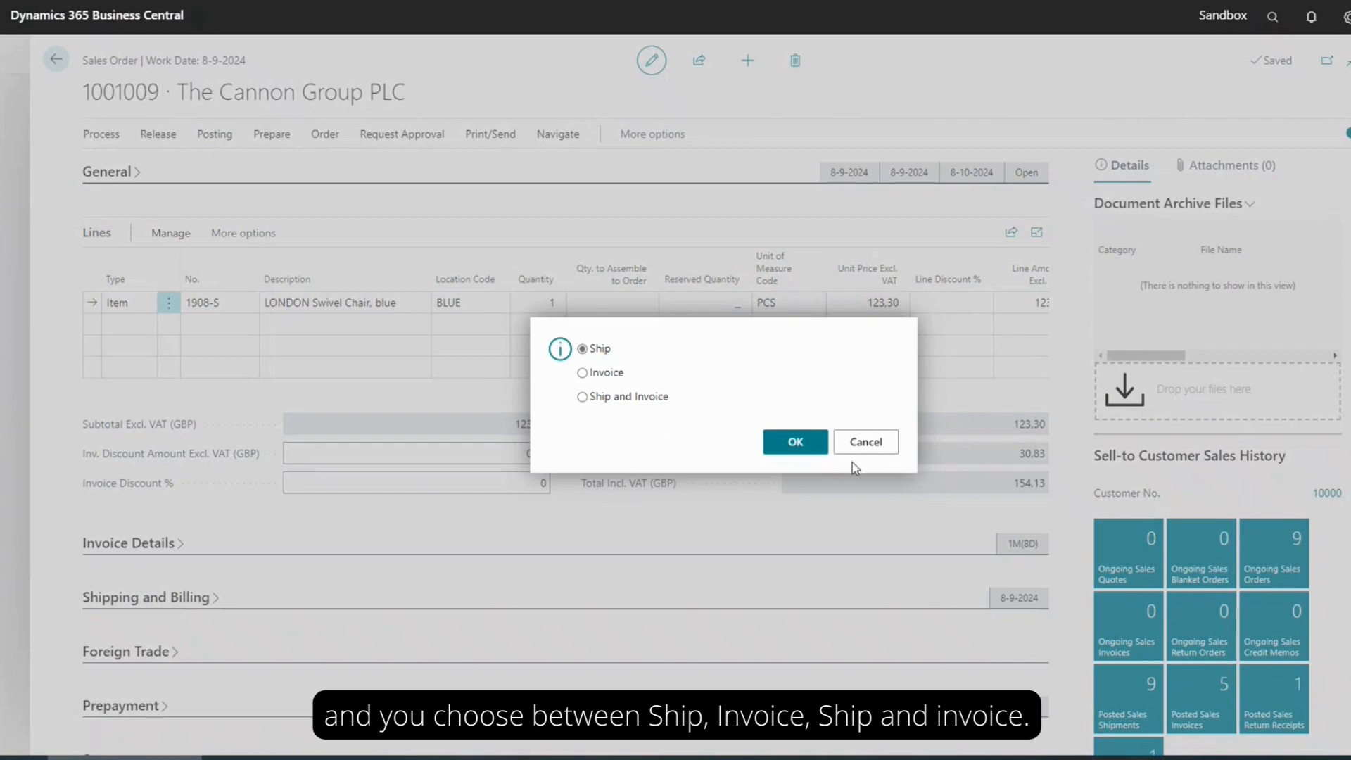
left_click(868, 443)
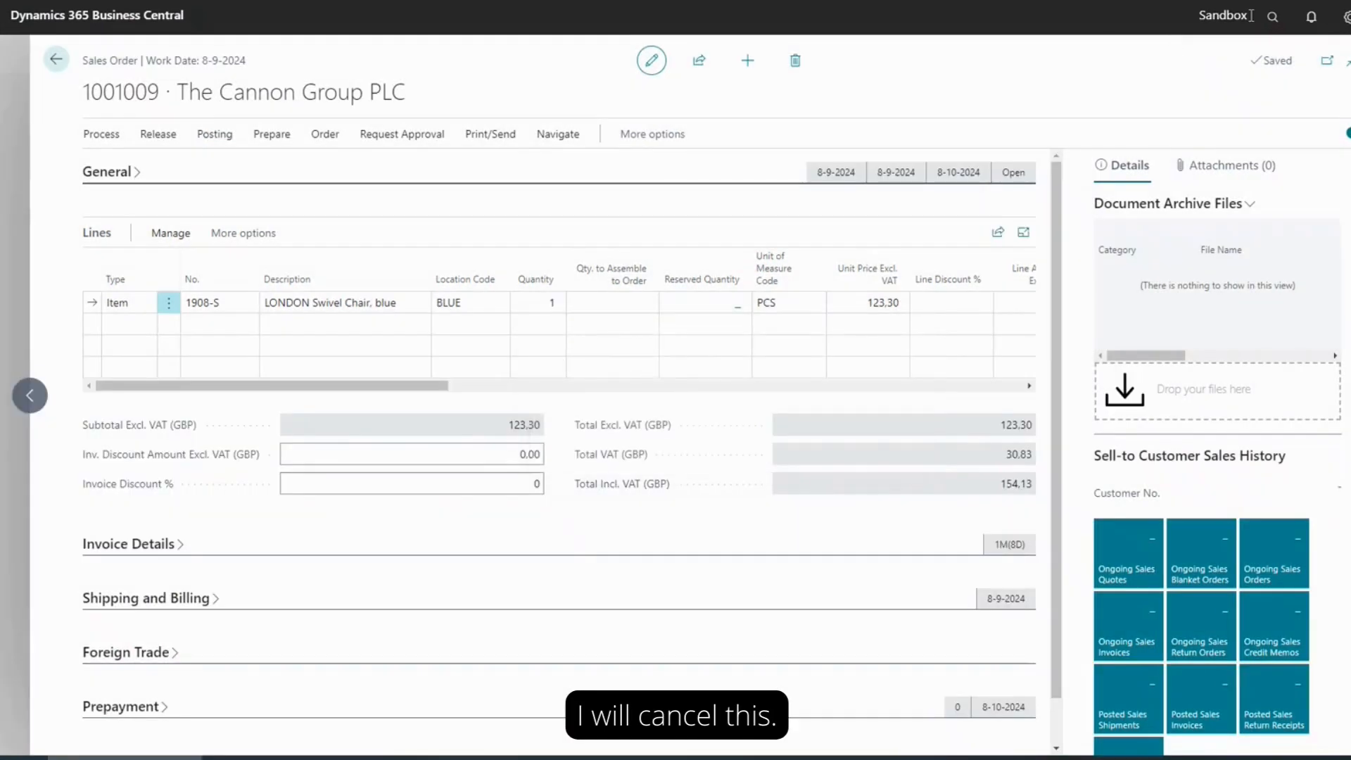
Enable Sales Ship Only for the listed user in User Setup
left_click(56, 60)
left_click(169, 61)
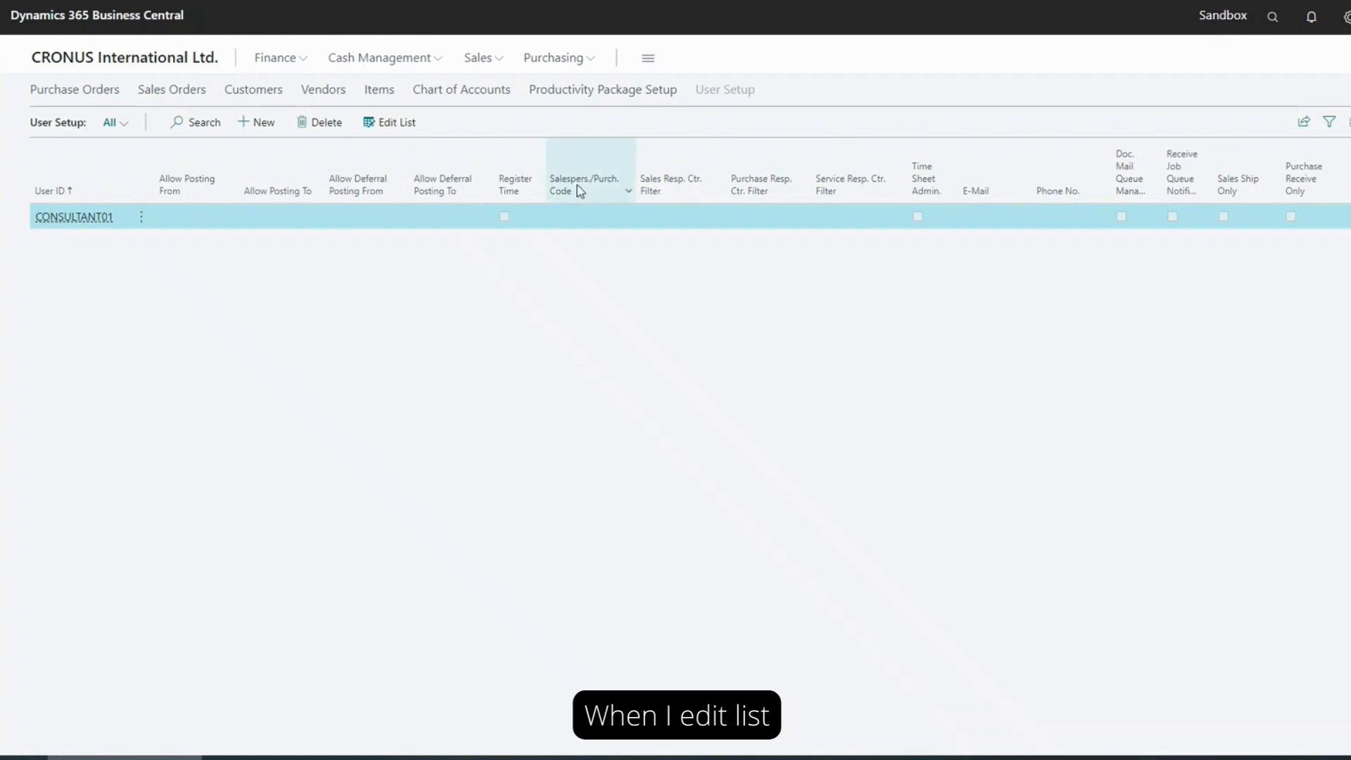
left_click(398, 123)
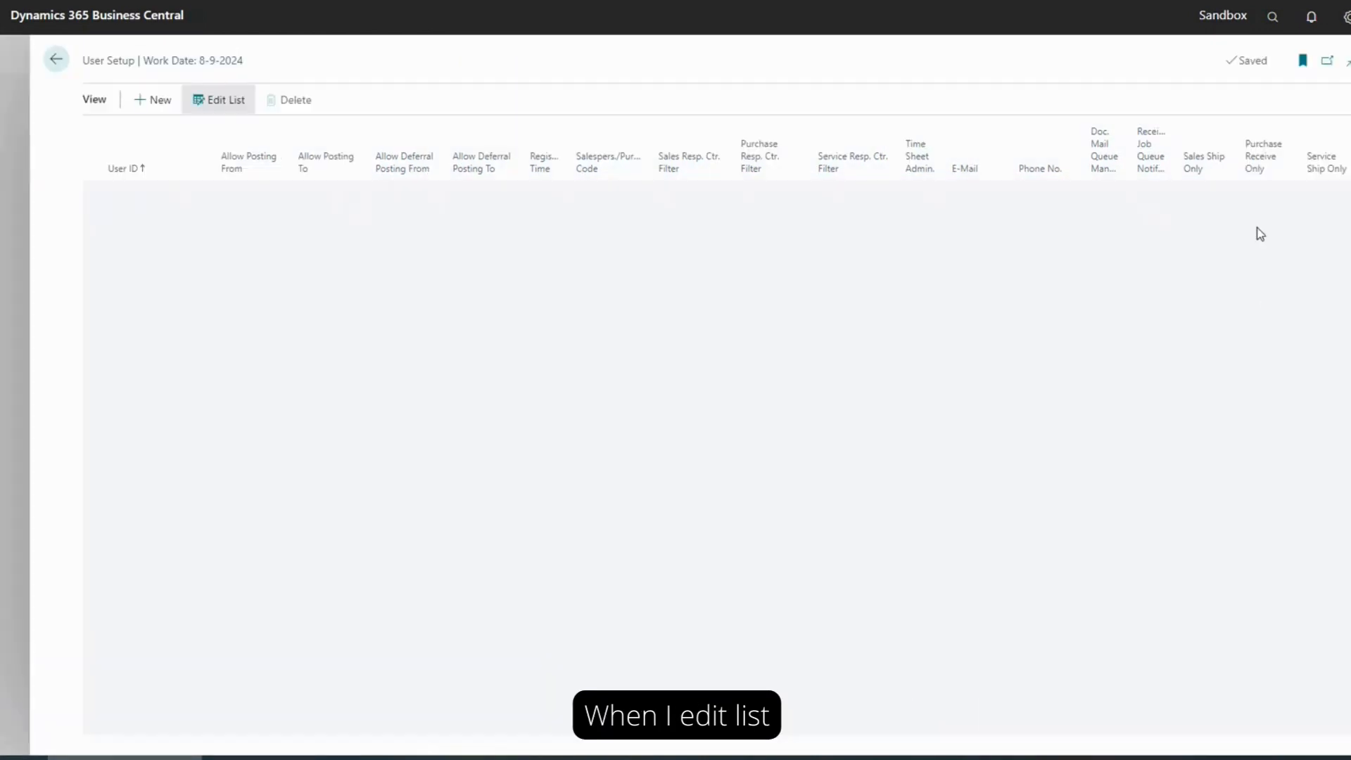
left_click(1210, 191)
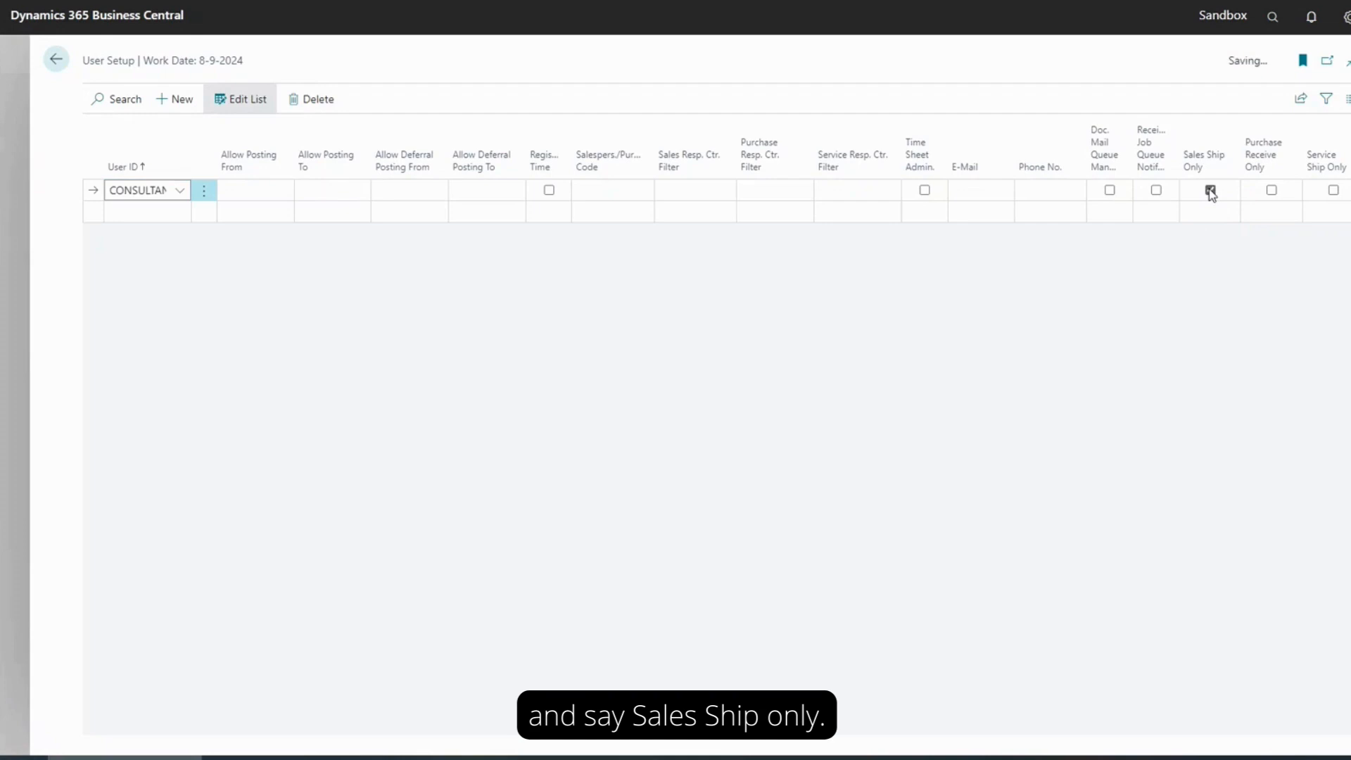
left_click(67, 60)
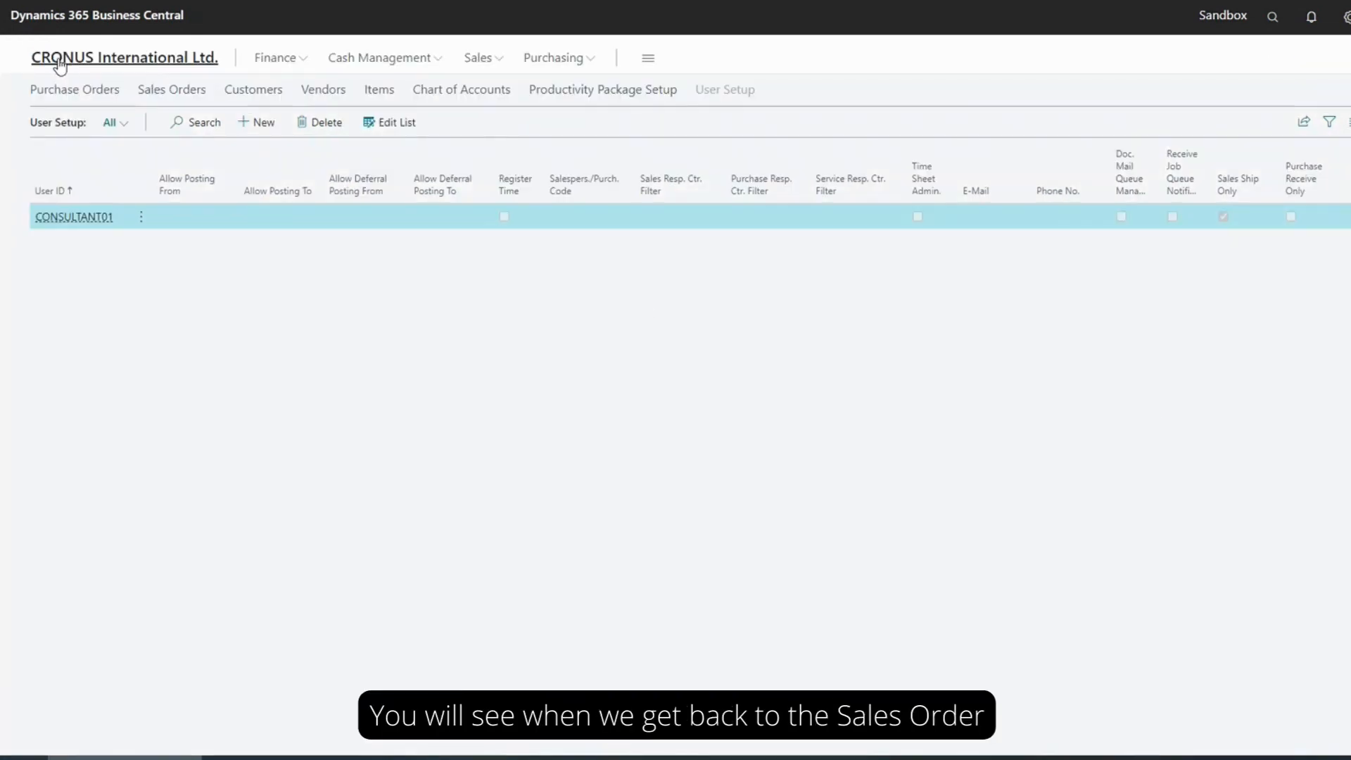
Post the latest The Cannon Group PLC sales order dated 8-9-2024 and check Quantity Shipped on its LONDON Swivel Chair line
left_click(60, 62)
left_click(265, 92)
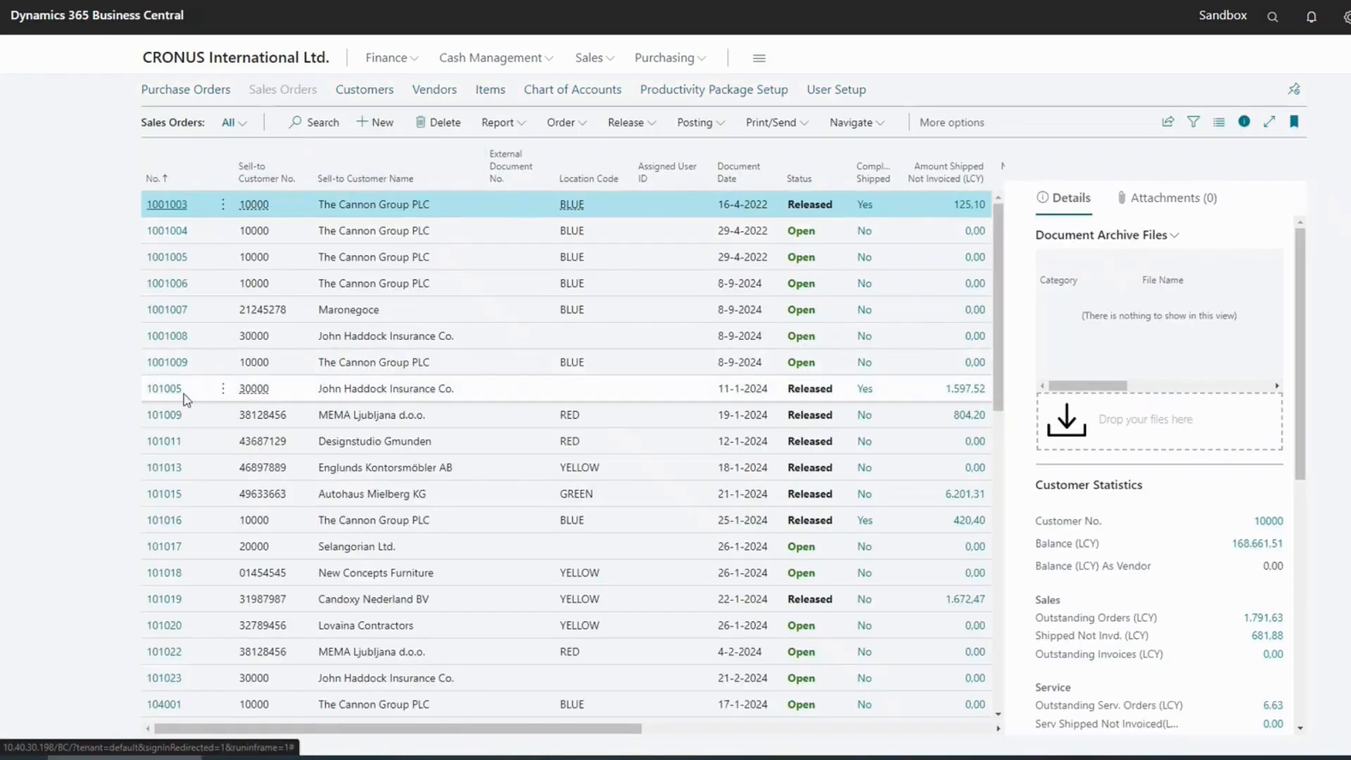
left_click(164, 364)
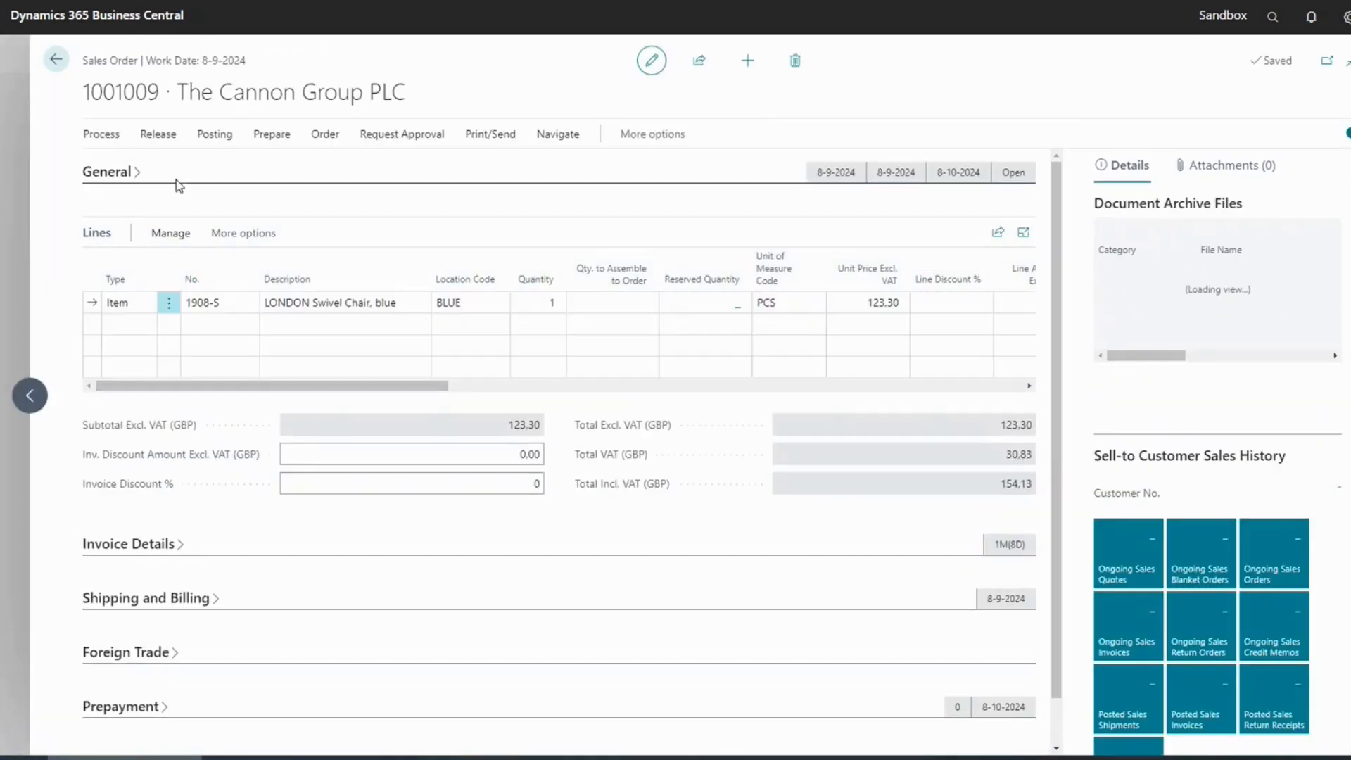
left_click(213, 134)
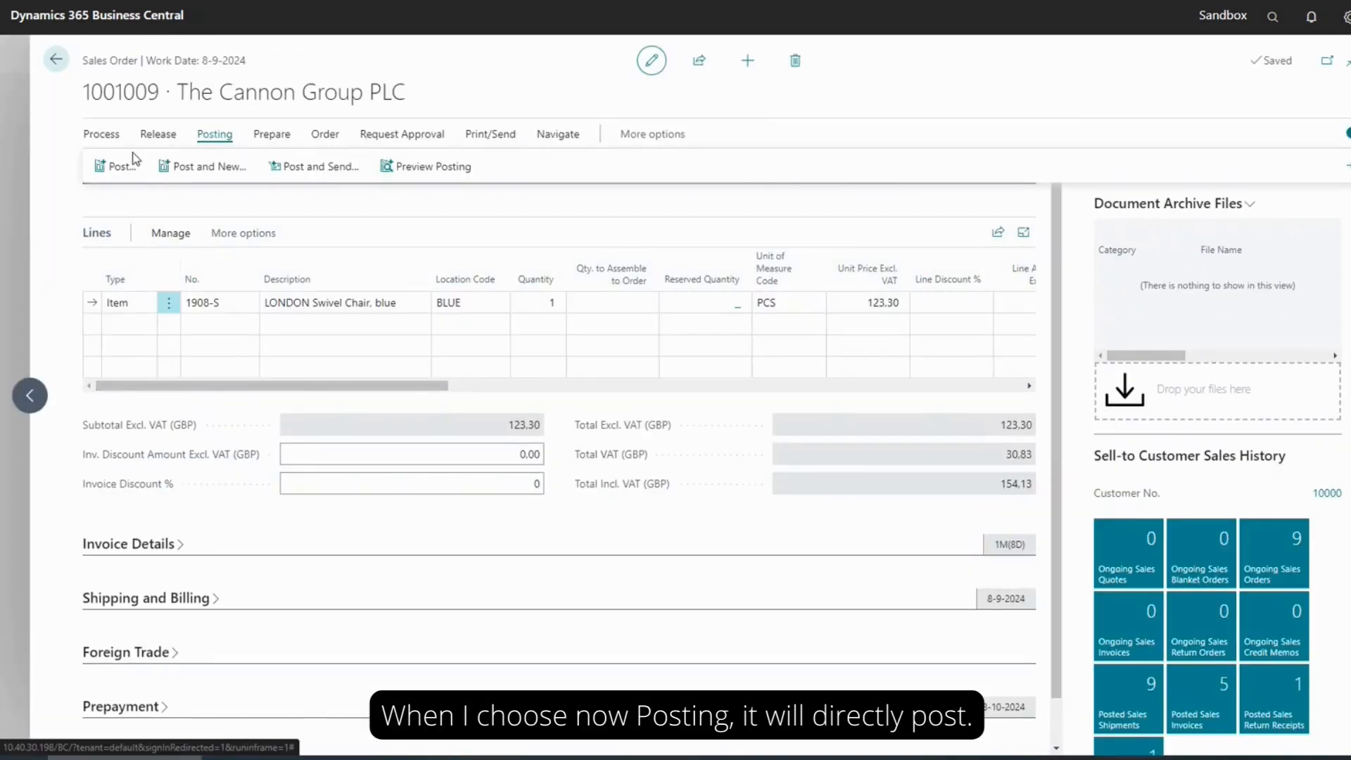
left_click(106, 167)
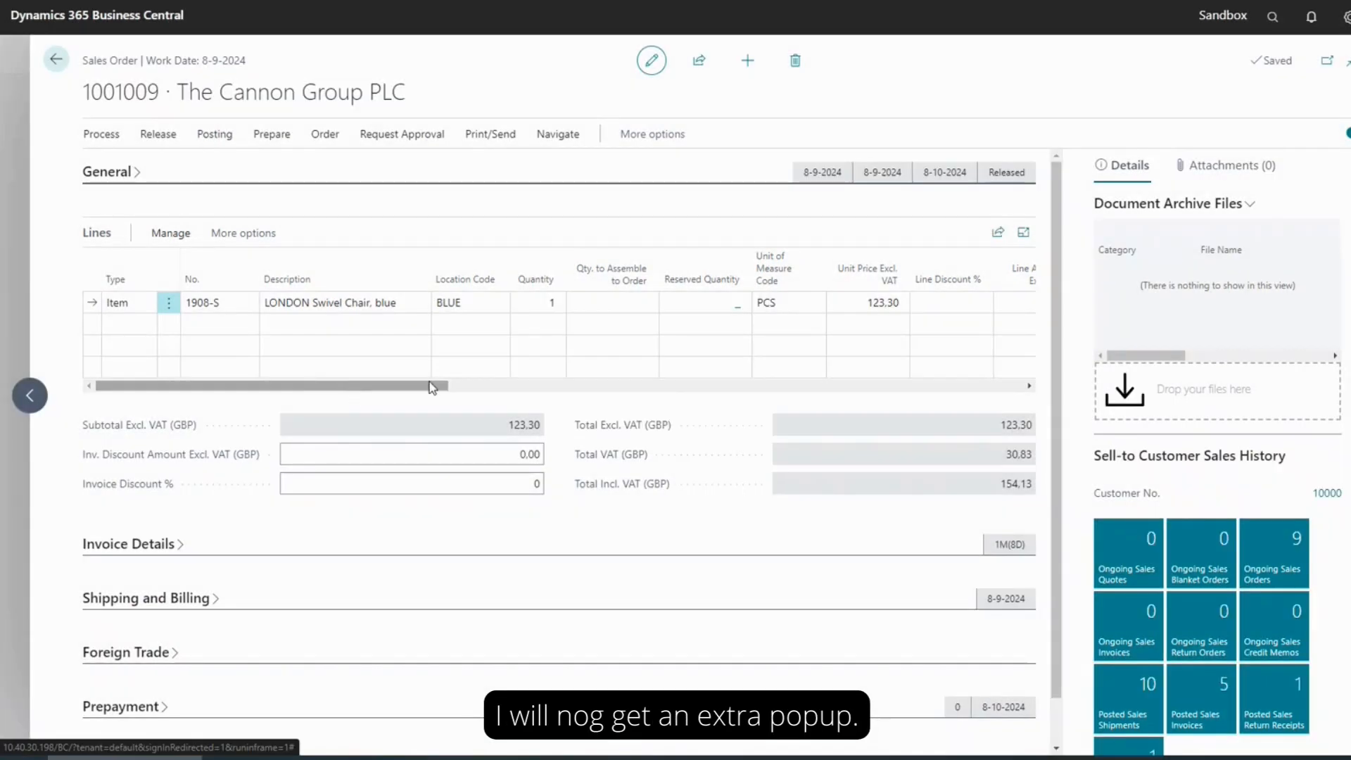
left_click_drag(432, 387, 543, 389)
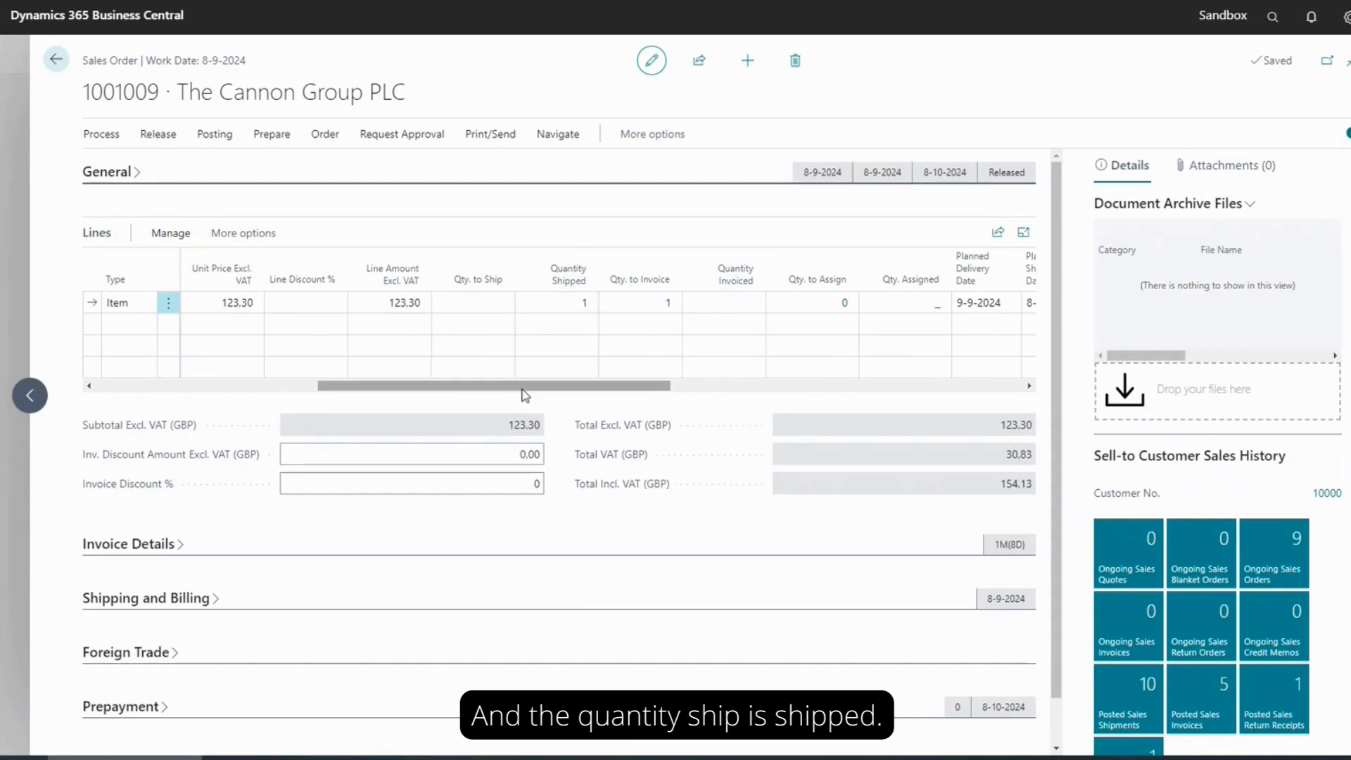
left_click_drag(524, 394, 304, 391)
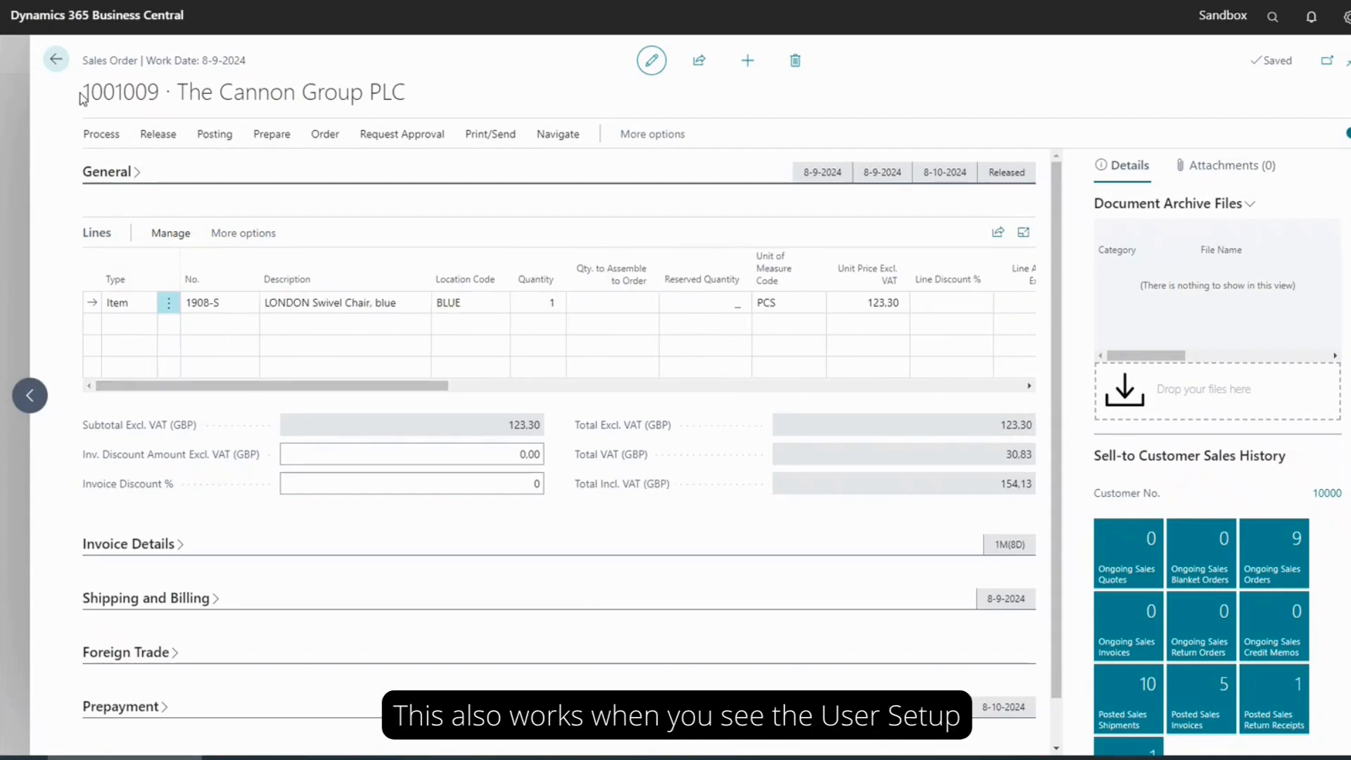
Review the ship-only and receive-only options for purchase and service orders in User Setup, and return to the home page
left_click(55, 62)
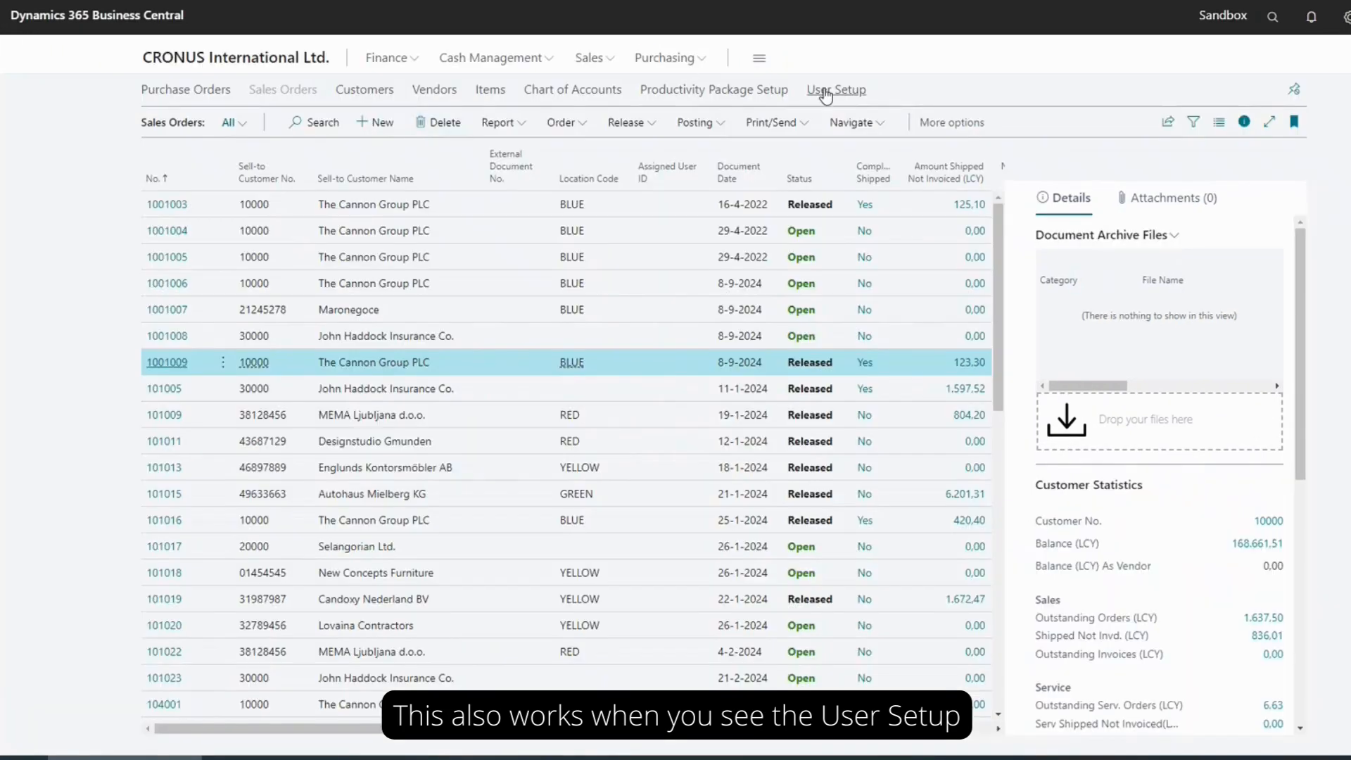
left_click(827, 95)
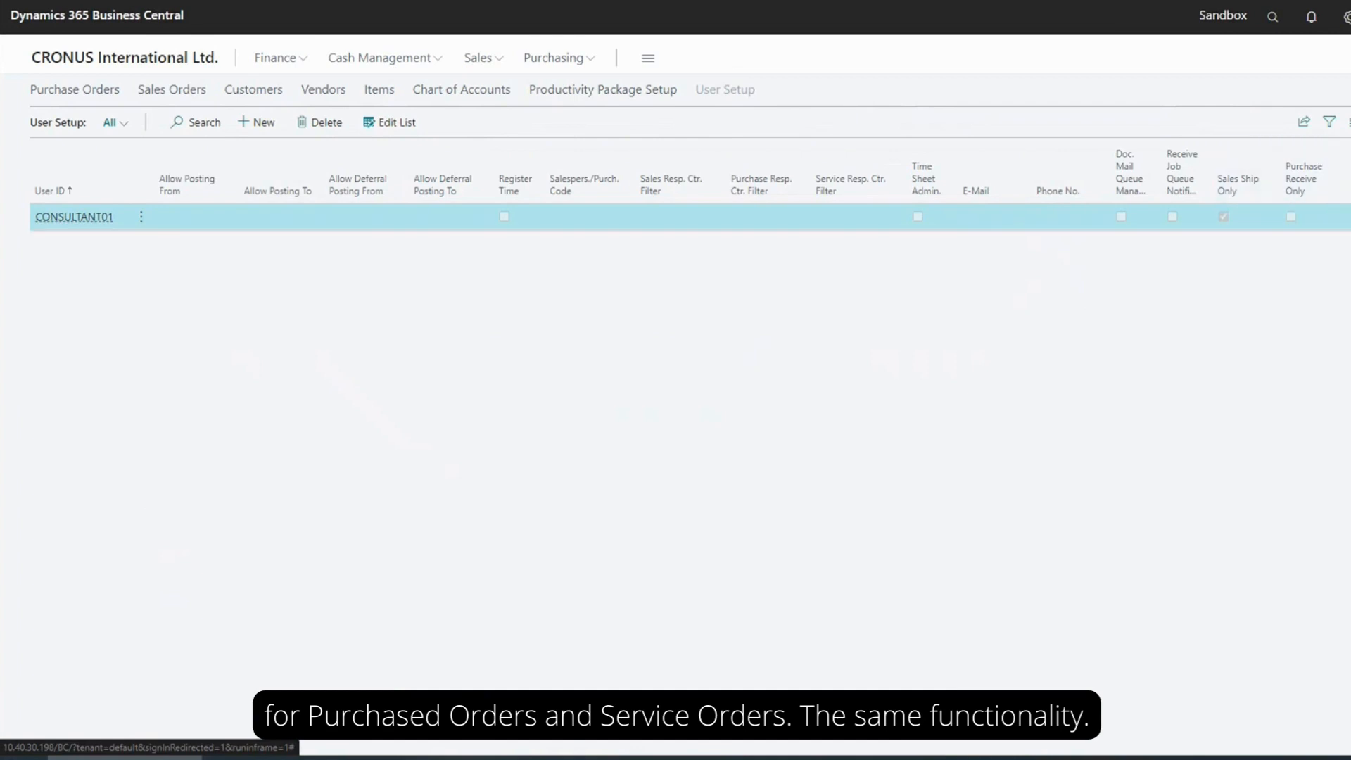
left_click(99, 62)
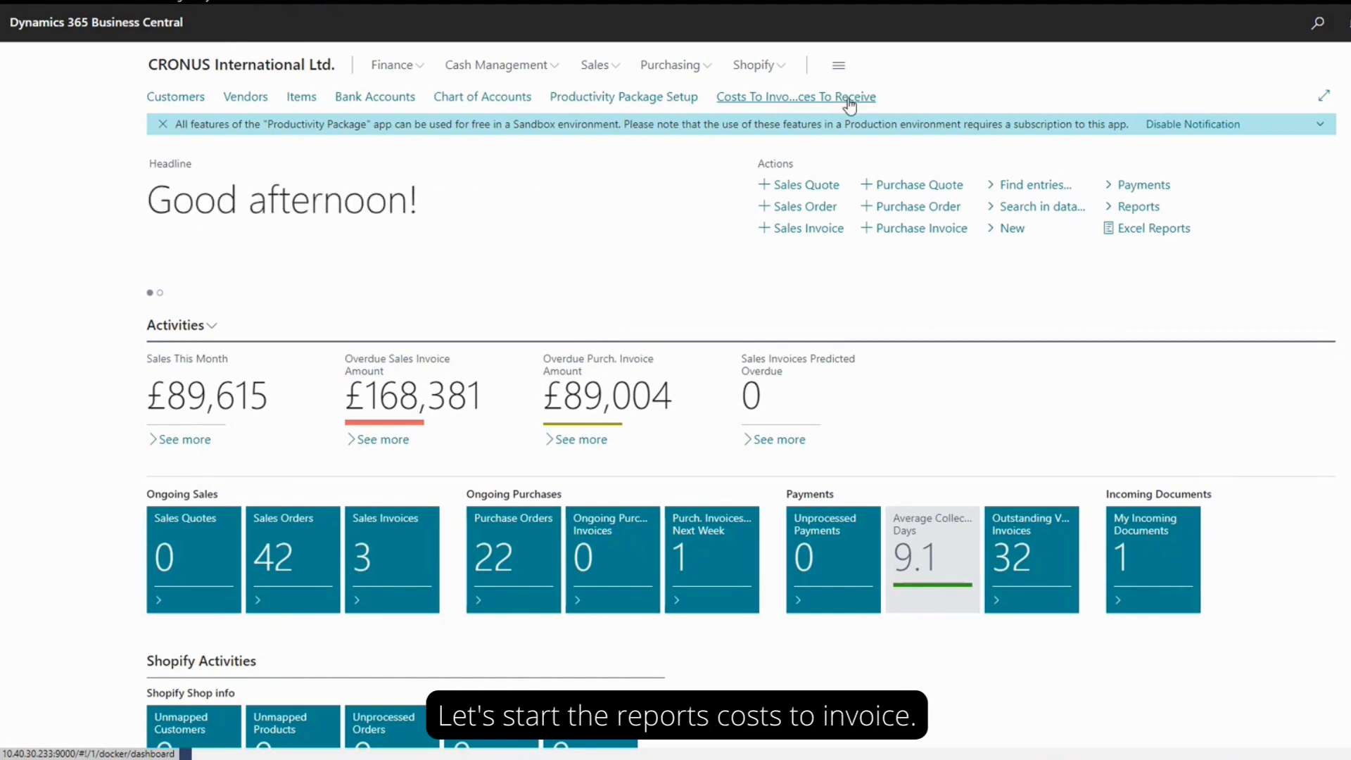
Find and open the Costs To Invoice / Invoices To Receive report
left_click(1314, 26)
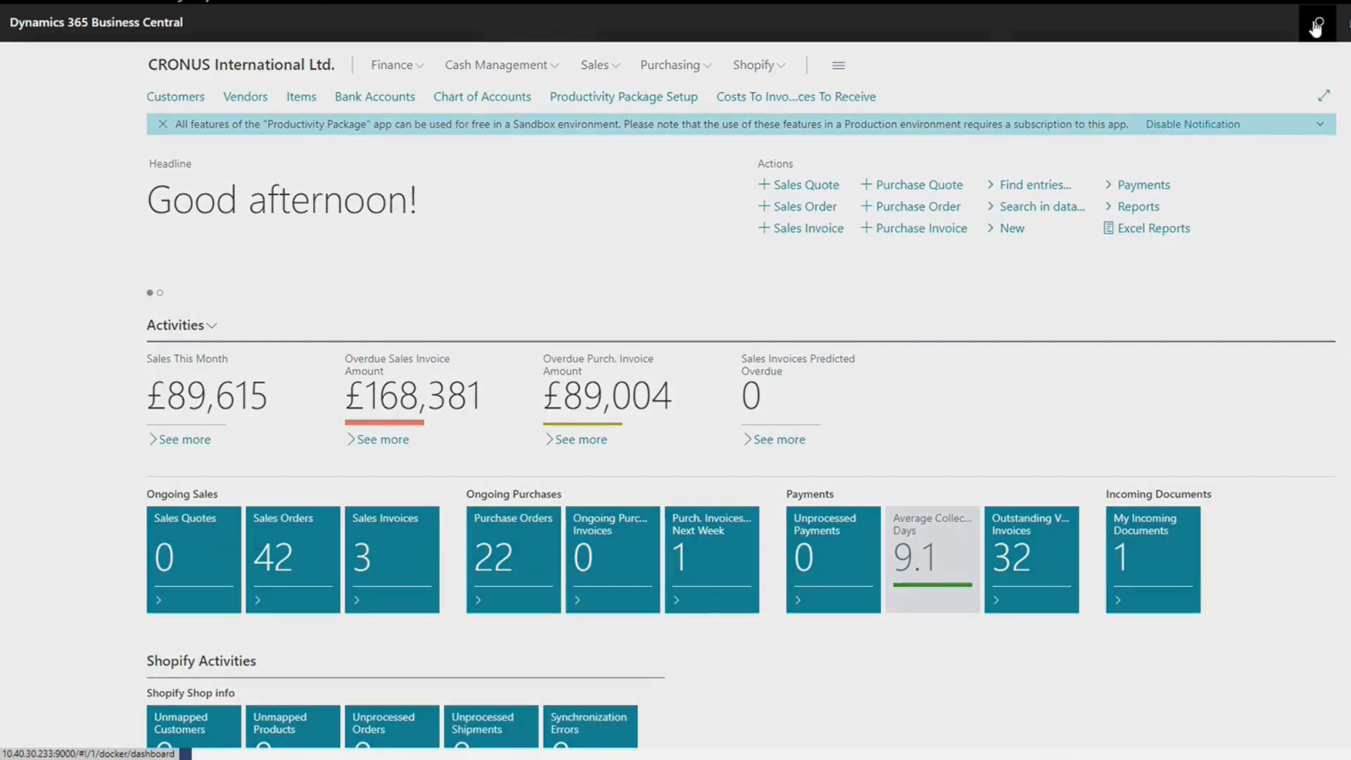
type("costs to inf")
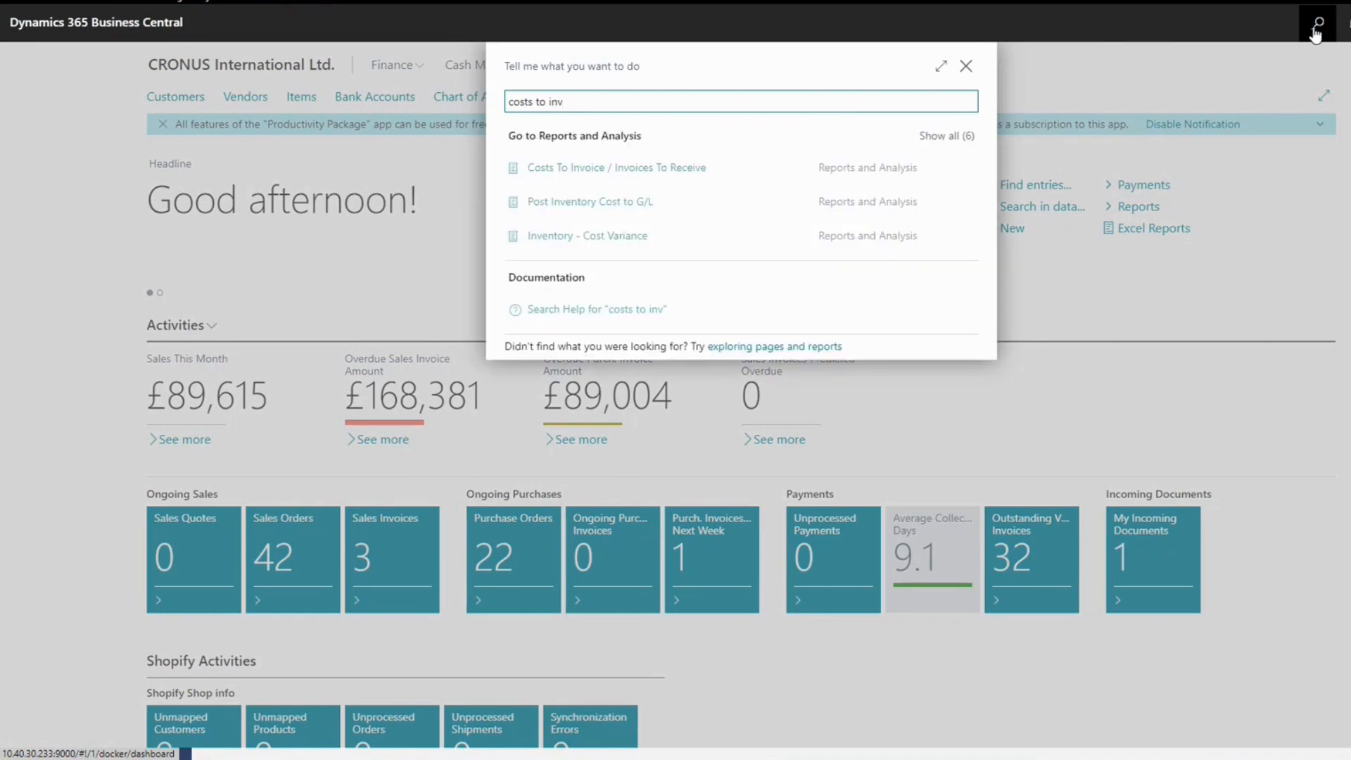
left_click(678, 169)
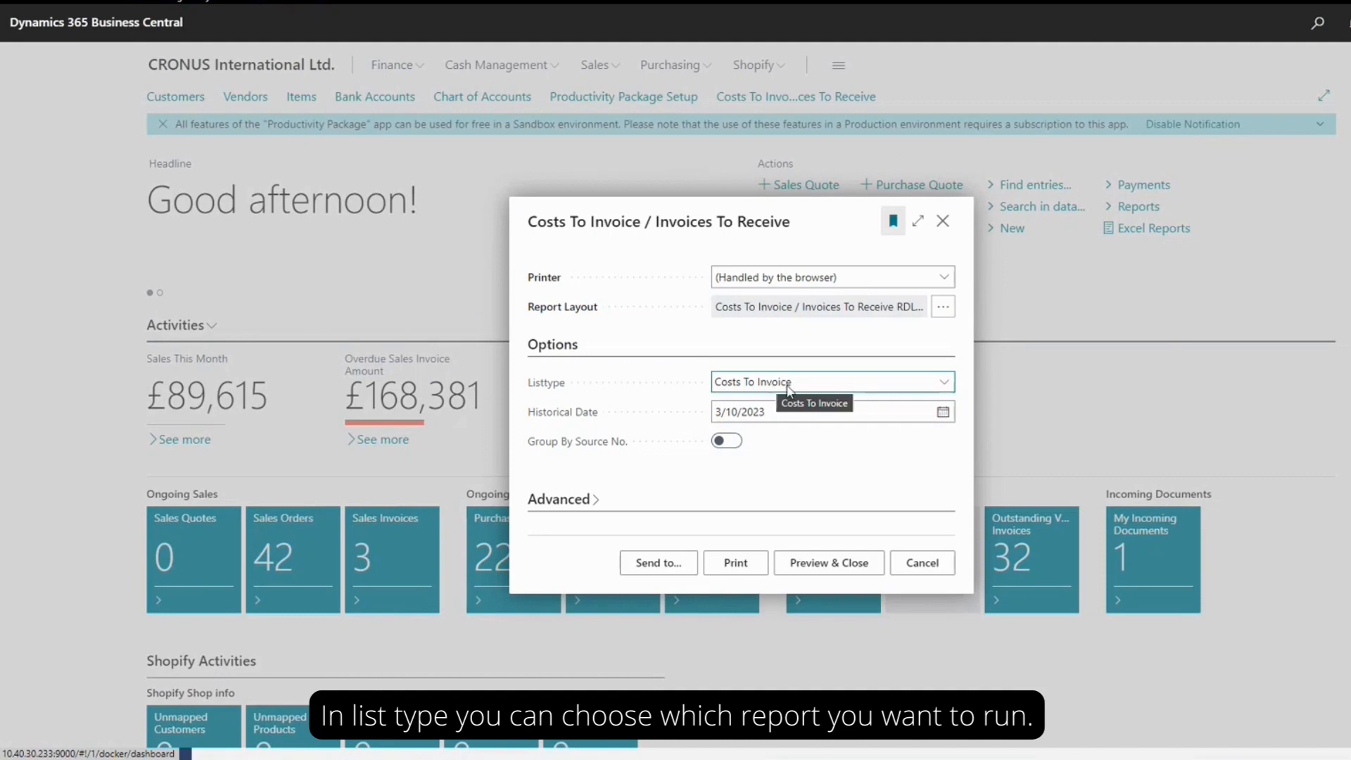
Set the report's list type to Costs To Invoice and historical date to 5/31/2025, and enable Group By Source No
left_click(947, 385)
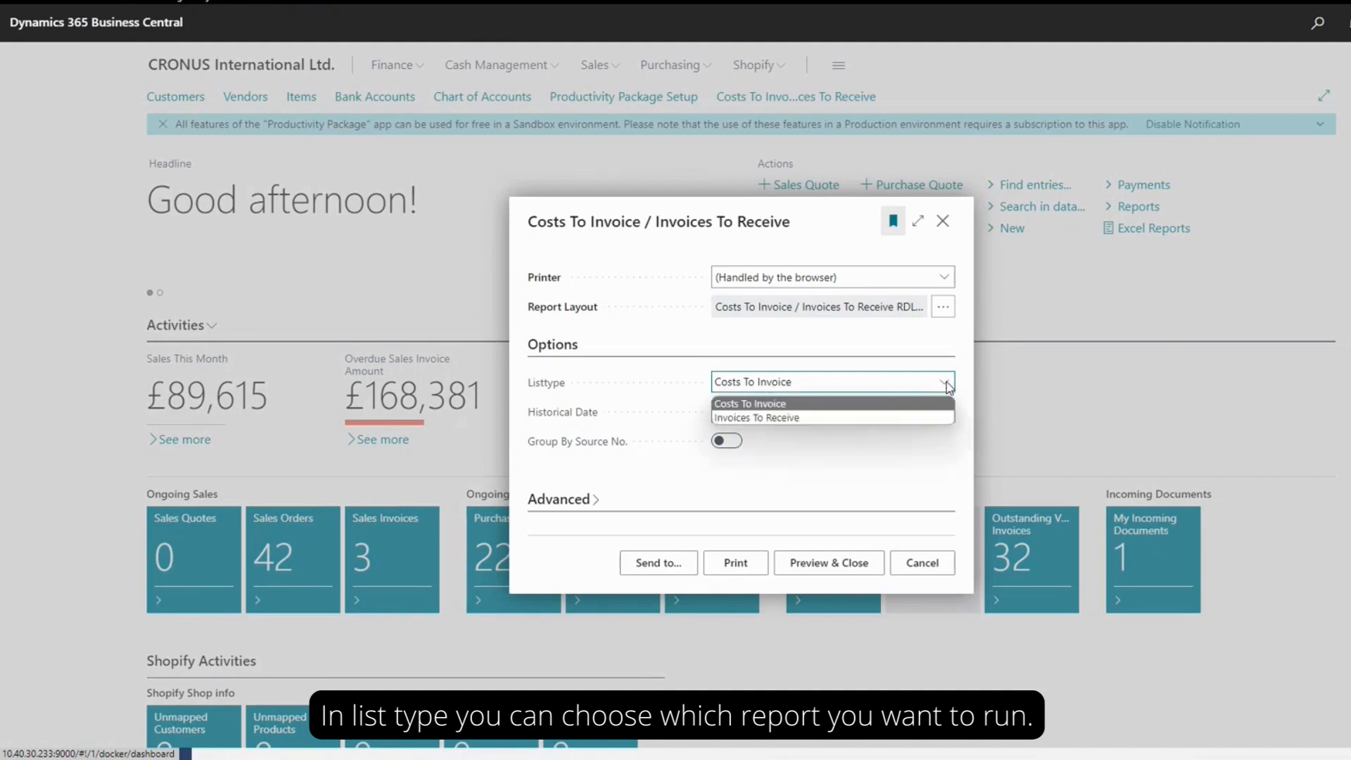
left_click(850, 401)
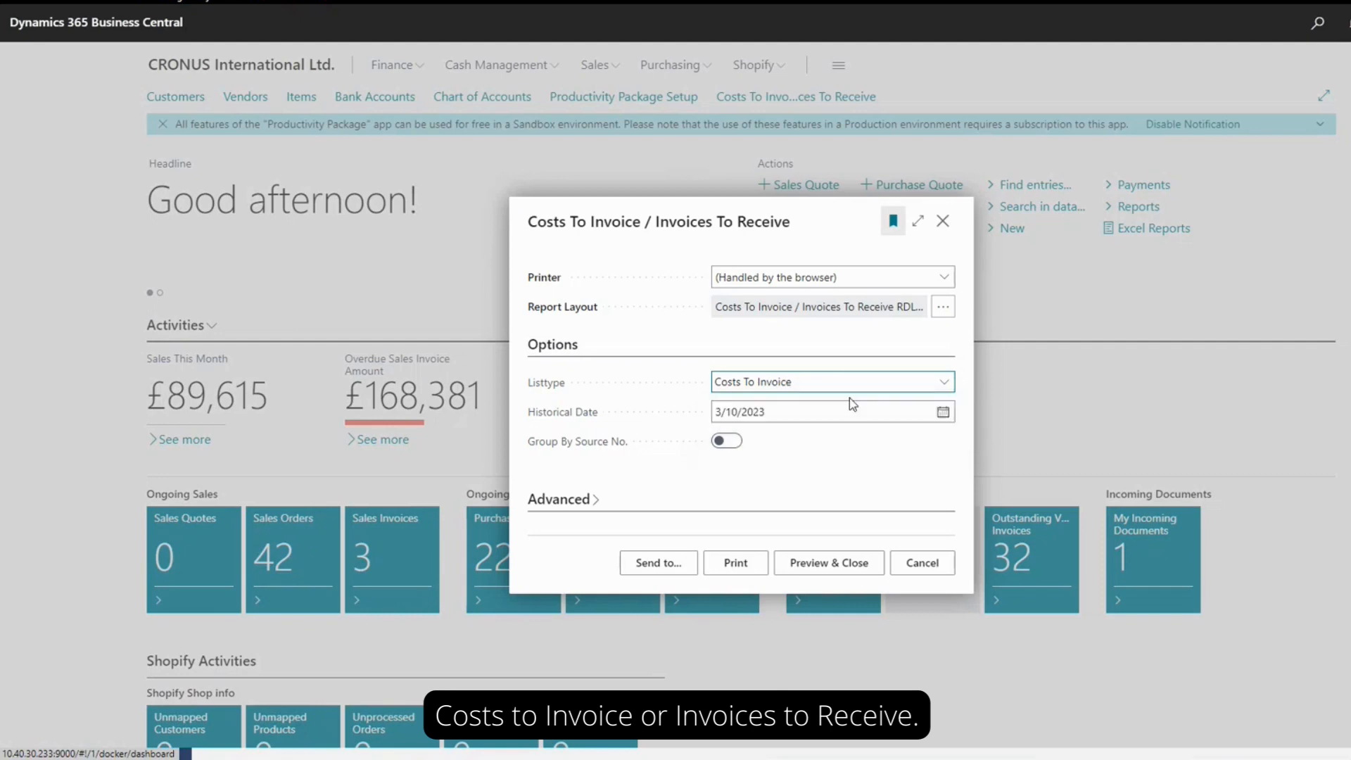
left_click(784, 413)
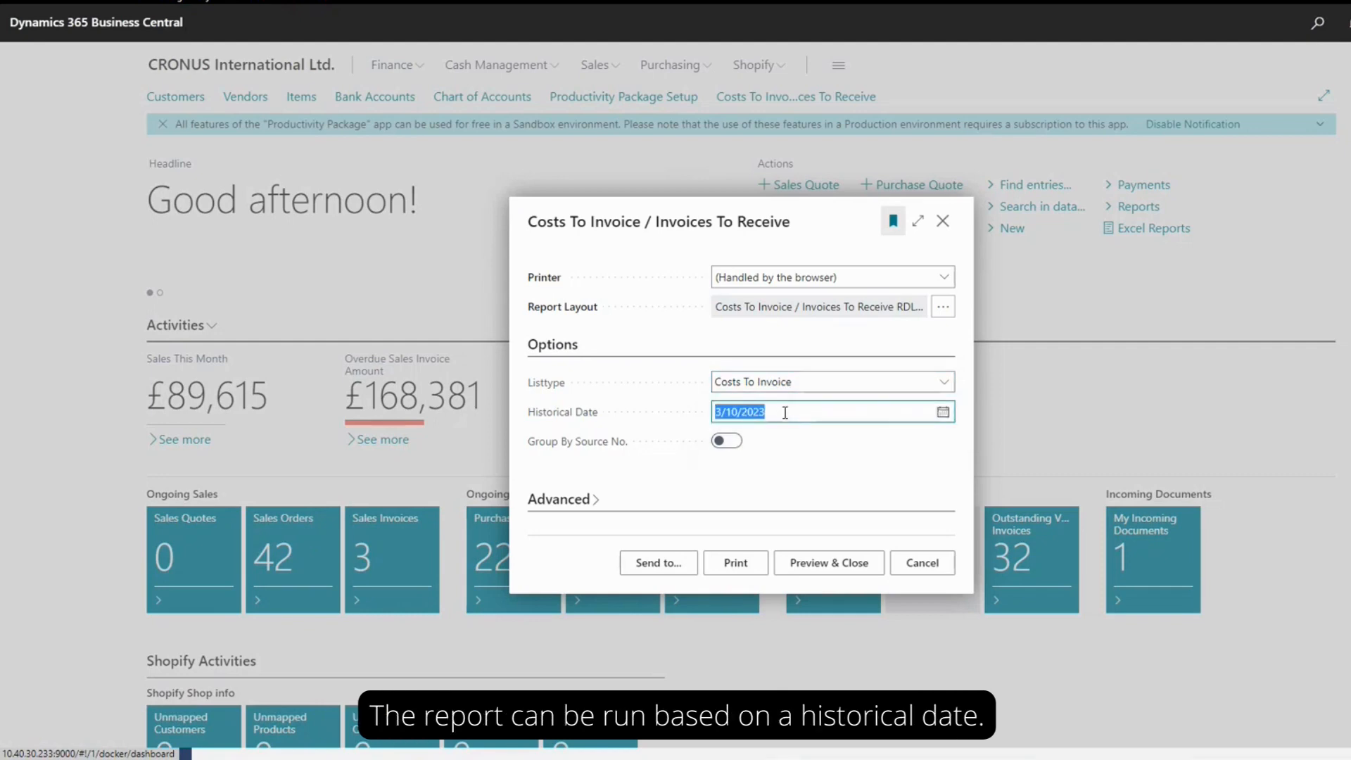
type("5/31/2025")
key("Tab")
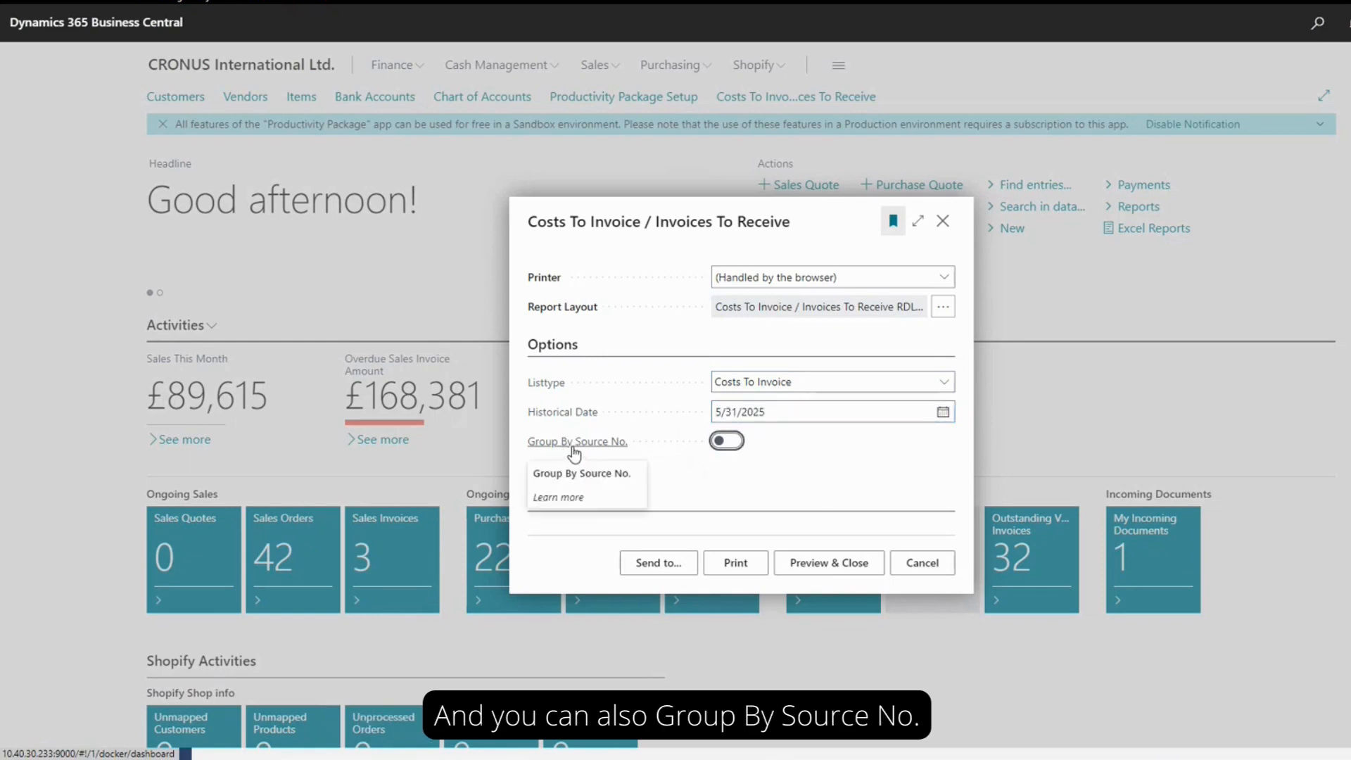
left_click(719, 442)
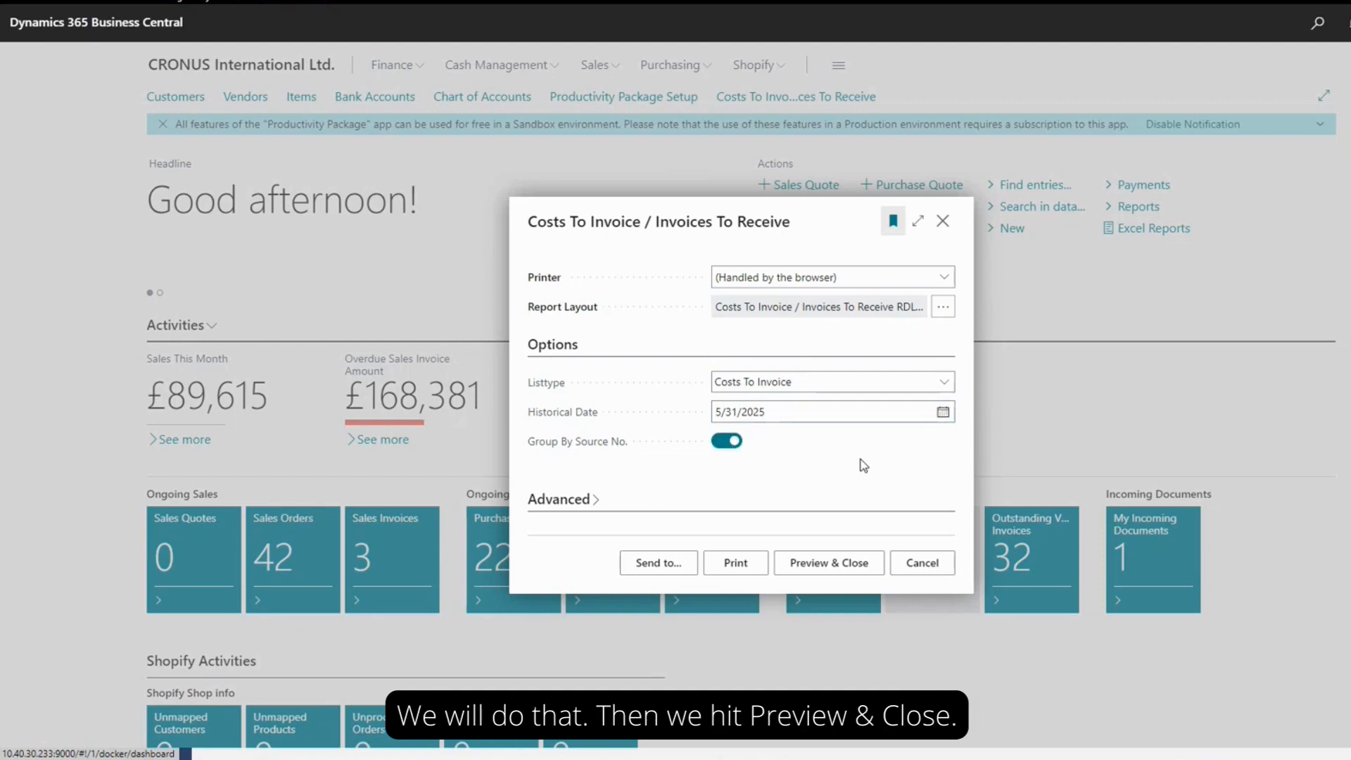
Preview the Costs To Invoice report and examine its lines and totals per customer
left_click(832, 565)
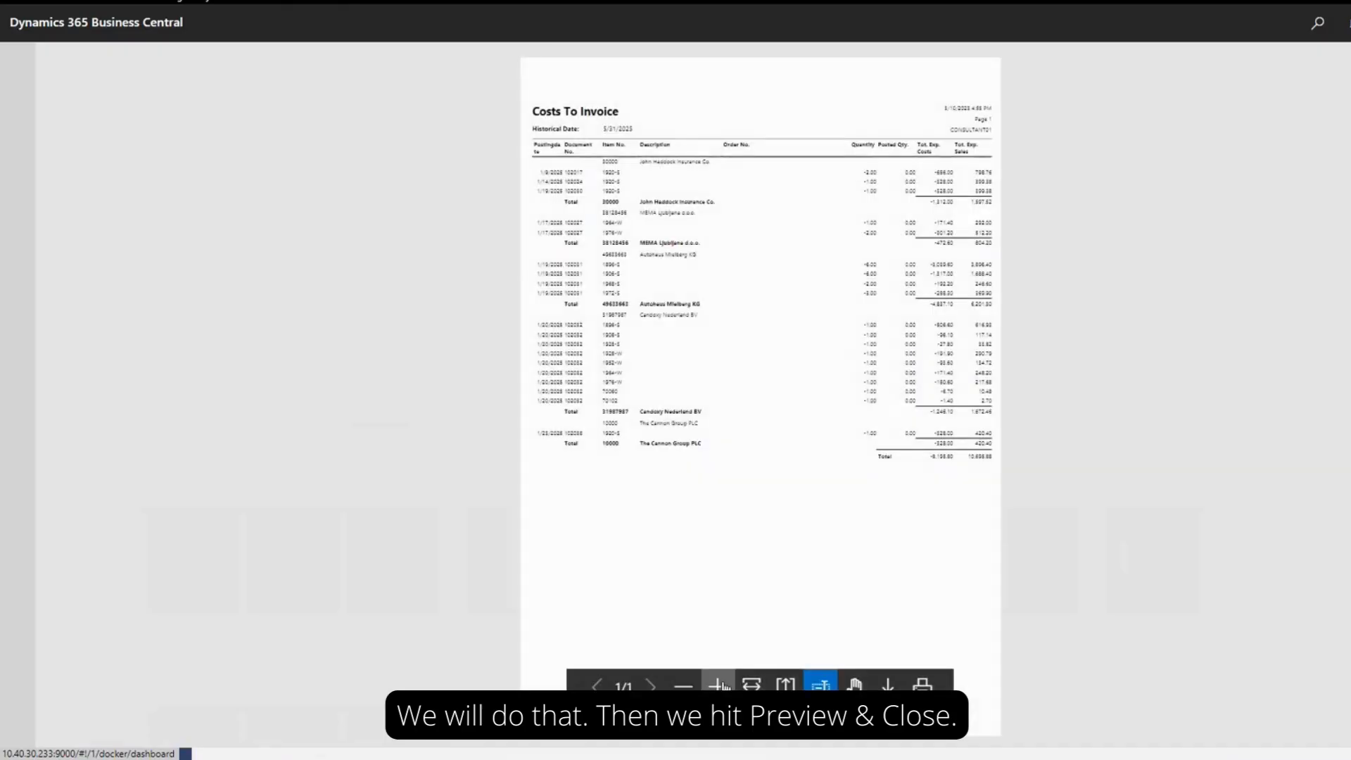
left_click(718, 686)
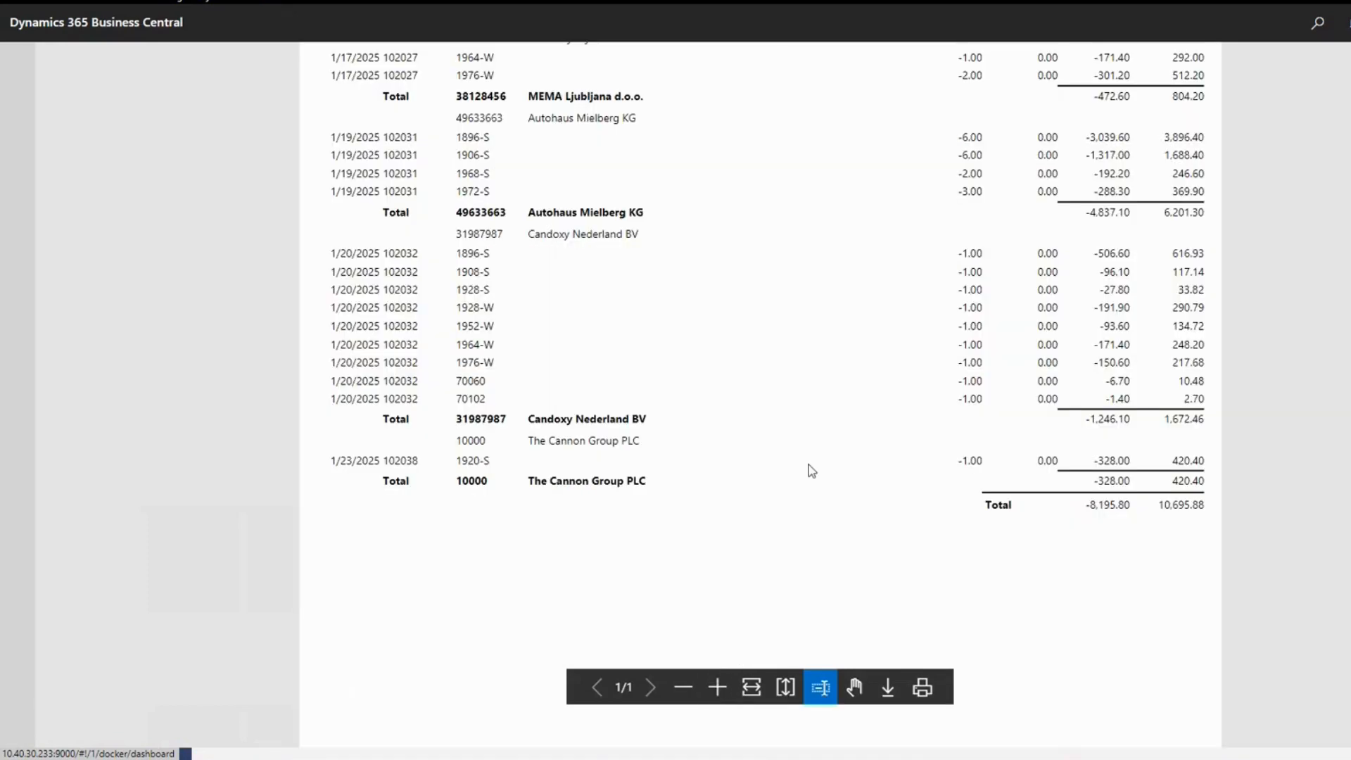
scroll(808, 464, "up", 3)
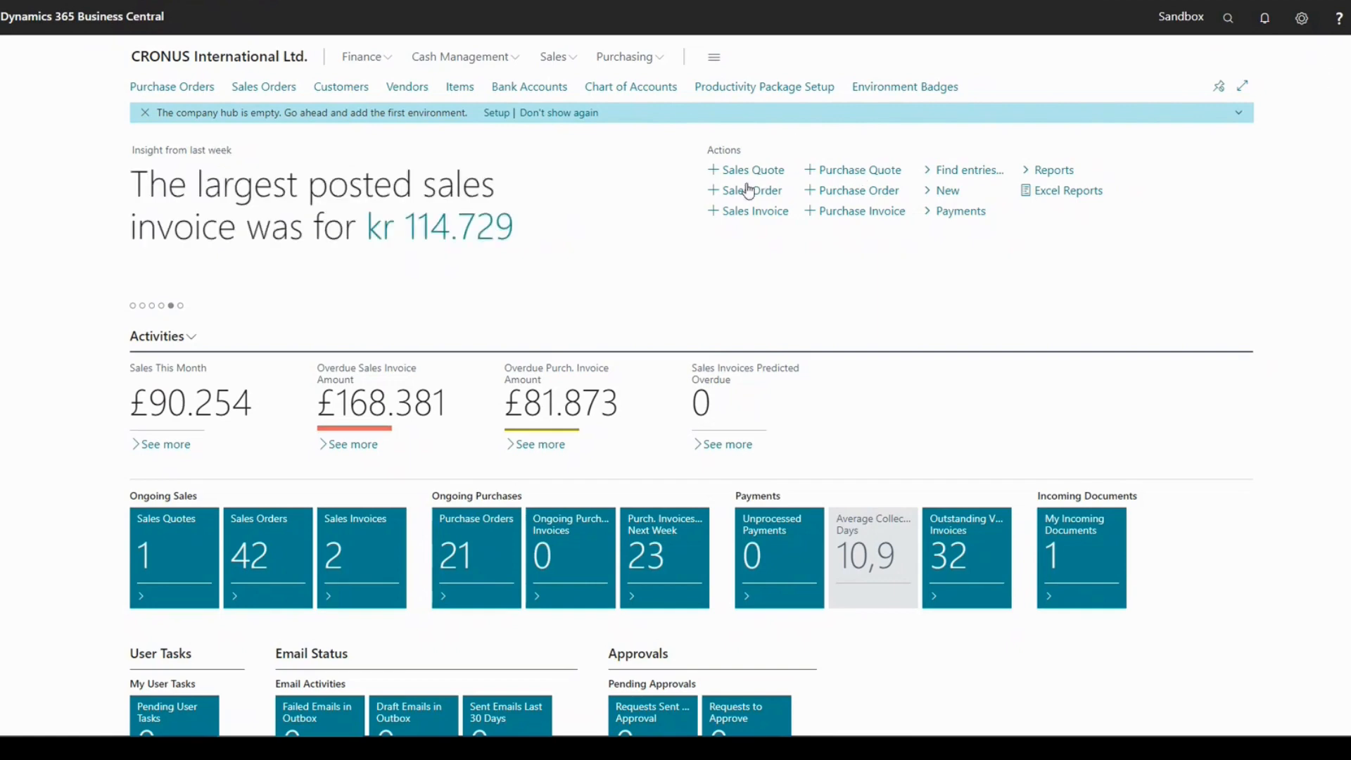
Start a new sales order and open its page in a separate window to check the environment badge
left_click(706, 191)
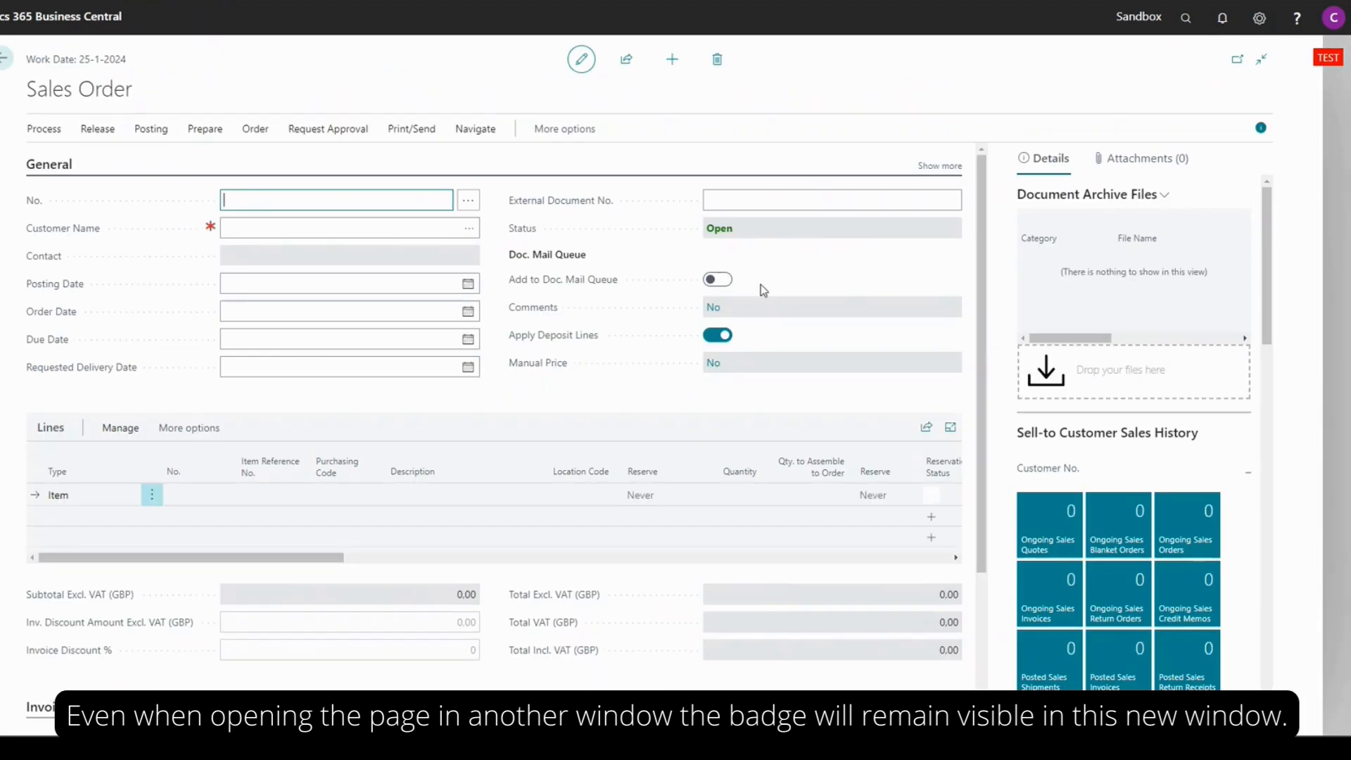
left_click(1237, 59)
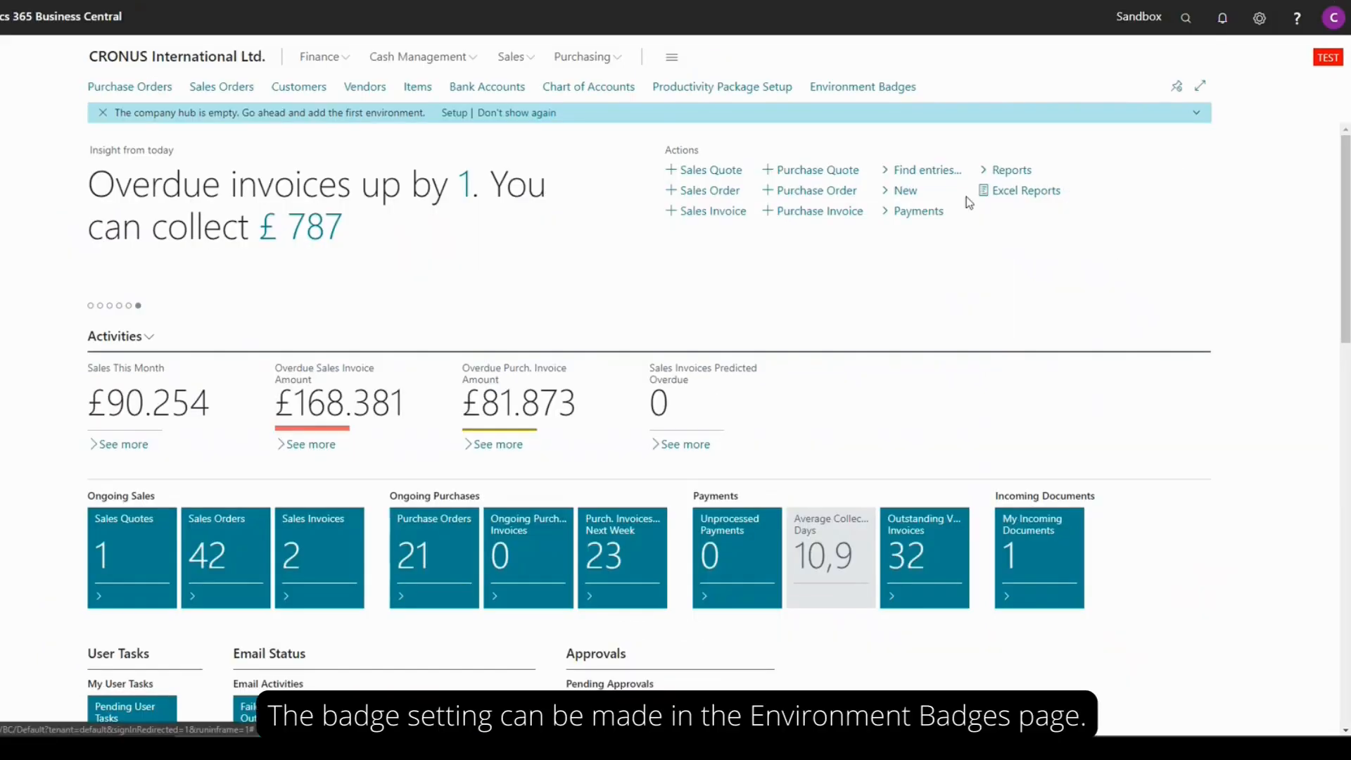
Review the Environment Badges setup and open its Environment Subtypes page
left_click(867, 87)
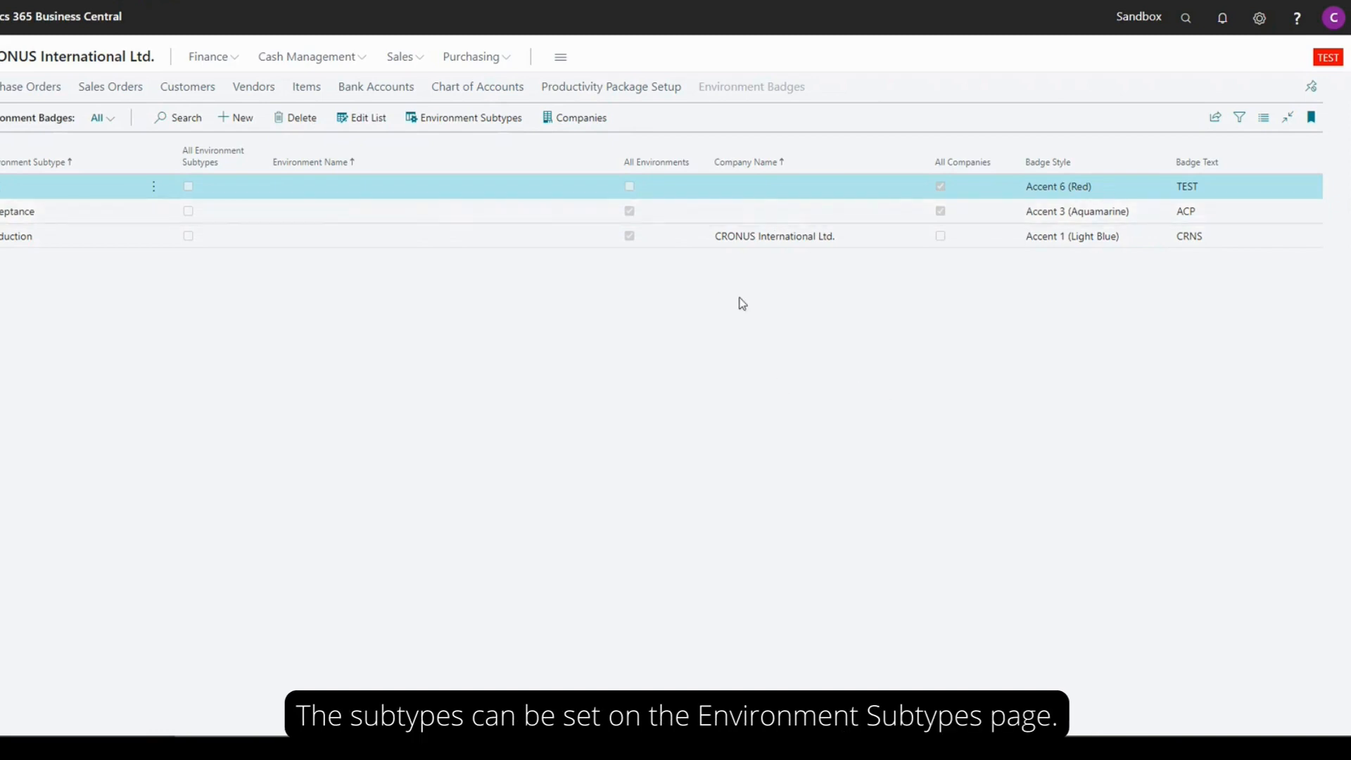
left_click(459, 117)
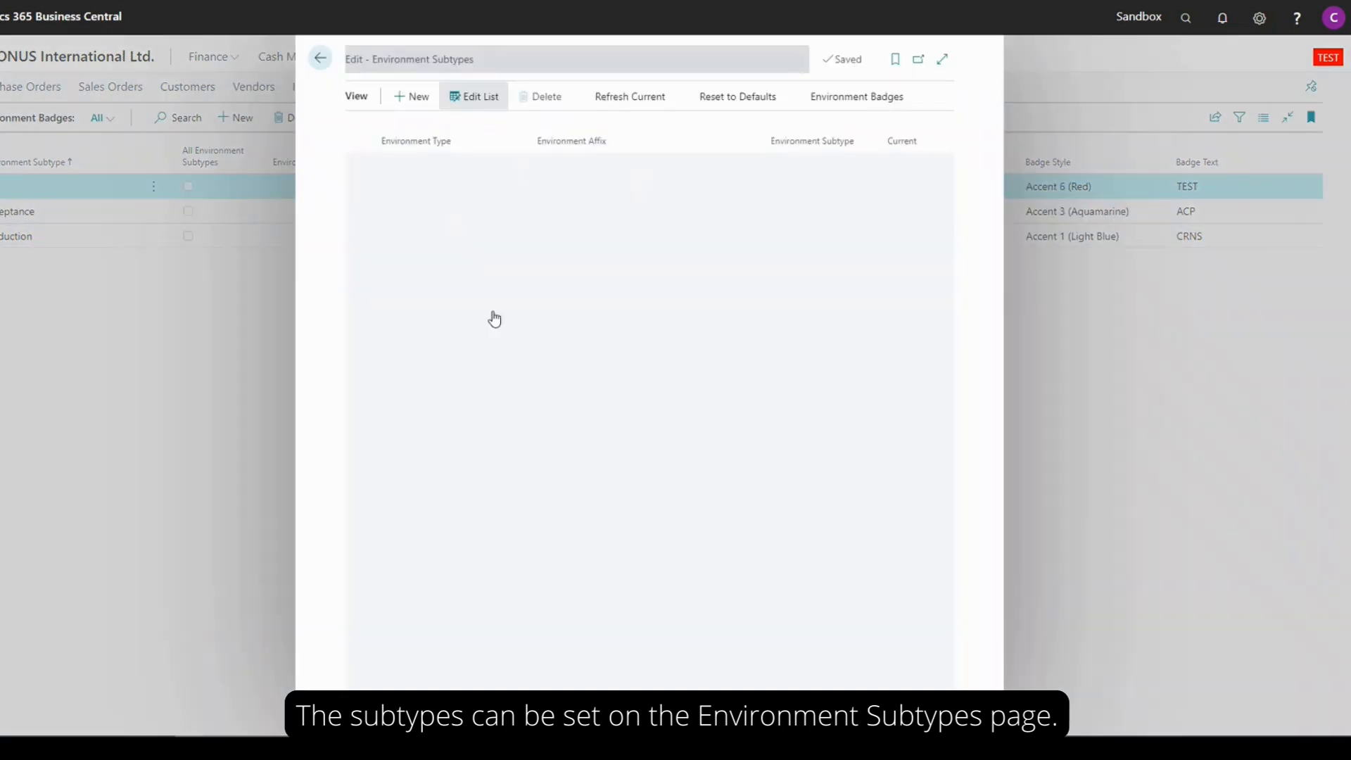